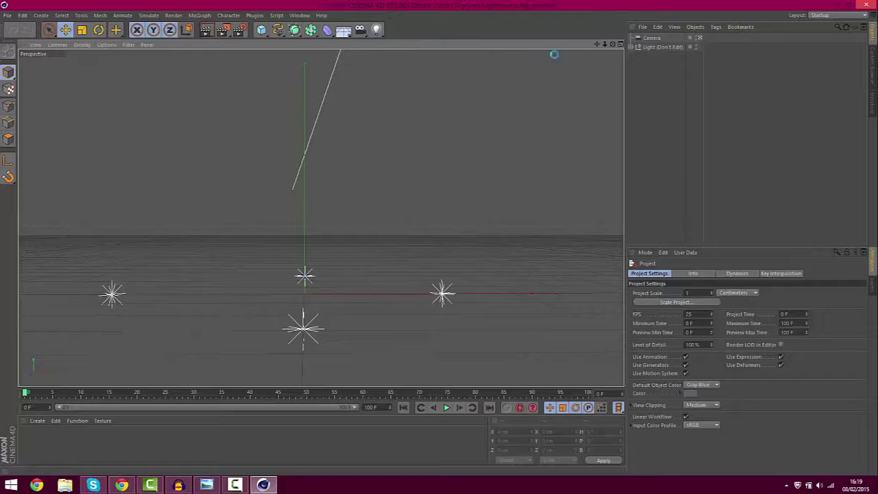
# Load the FMR 4.0 Minecraft character preset from the Content Browser and zoom in on it
pyautogui.hotkey('shift', 'F8')
pyautogui.click(191, 44)
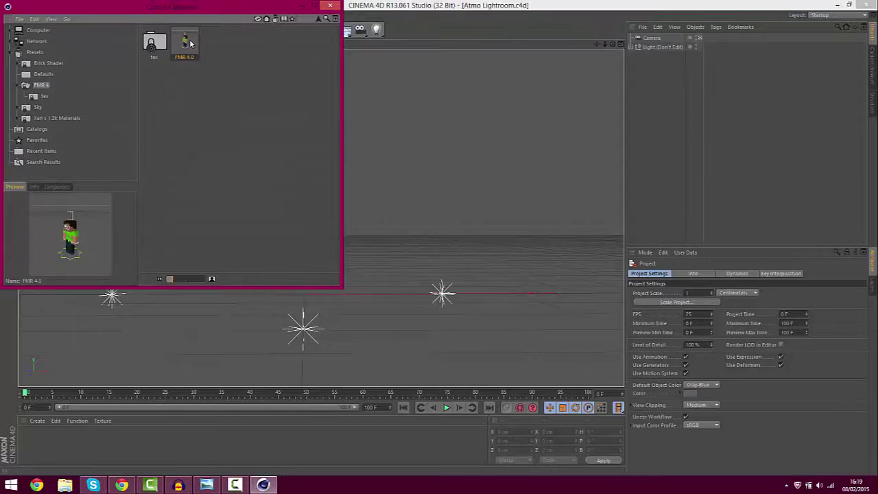
pyautogui.moveTo(199, 14); pyautogui.dragTo(566, 221)
pyautogui.doubleClick(549, 254)
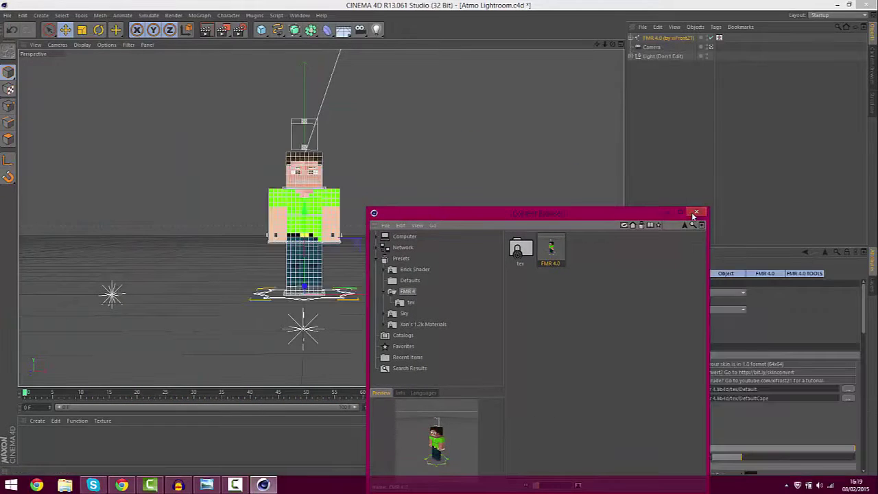
pyautogui.click(695, 213)
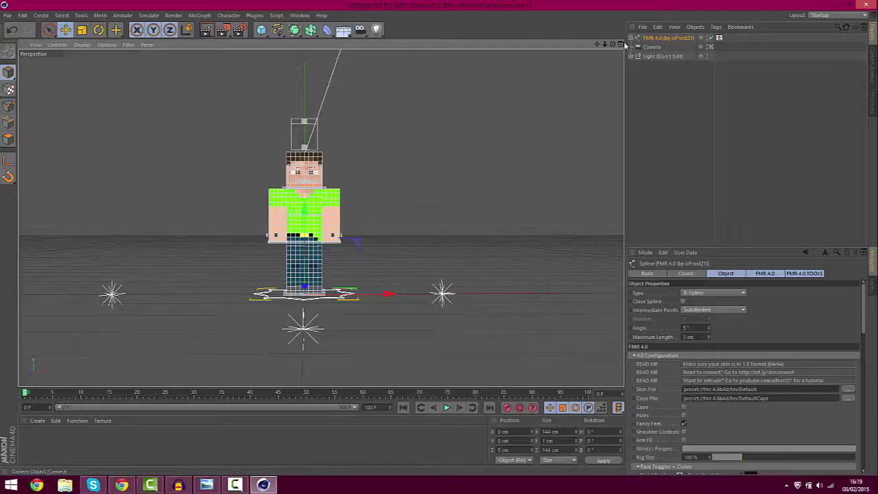
pyautogui.moveTo(606, 46); pyautogui.dragTo(674, 86)
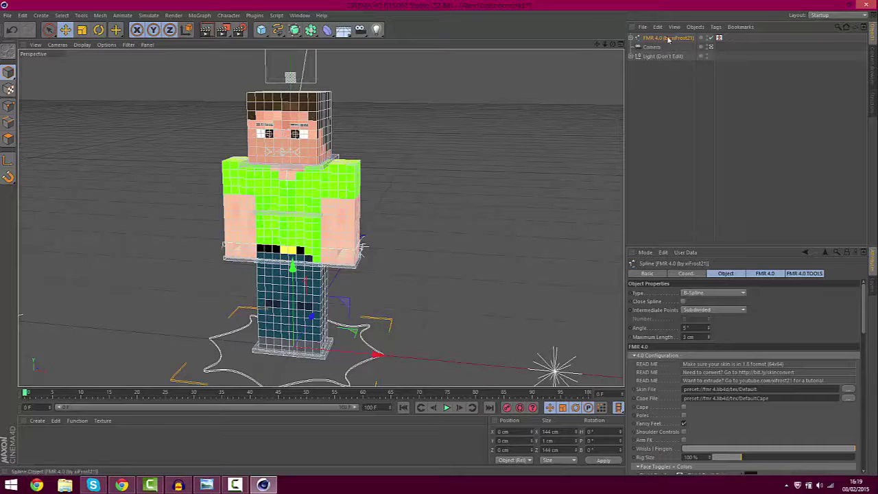
pyautogui.click(849, 391)
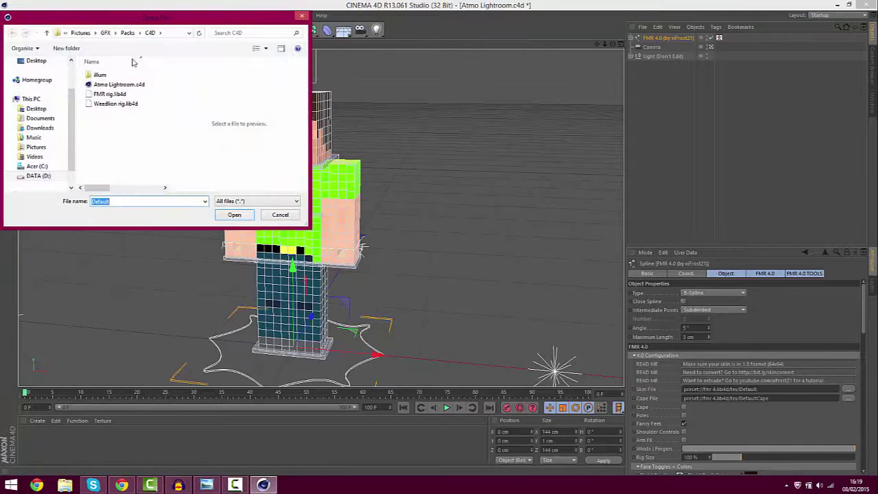
pyautogui.click(106, 33)
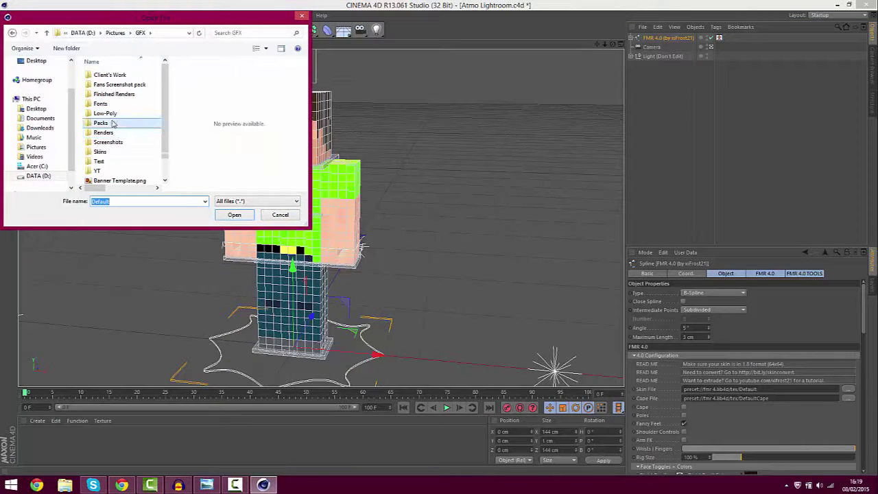
pyautogui.click(114, 154)
pyautogui.doubleClick(114, 154)
pyautogui.scroll(-4, 116, 106)
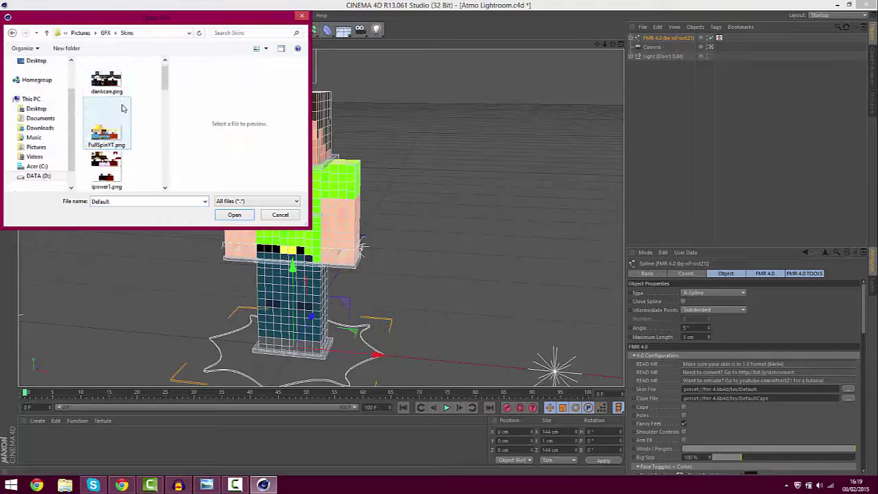
pyautogui.moveTo(165, 101); pyautogui.dragTo(169, 150)
pyautogui.doubleClick(122, 144)
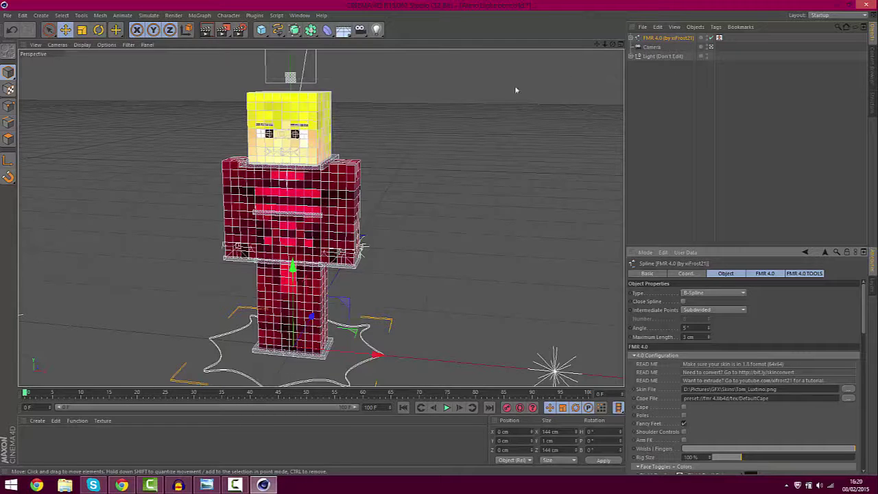
# Set the right pupil colour to black and copy it to the left pupil
pyautogui.moveTo(604, 43); pyautogui.dragTo(624, 72)
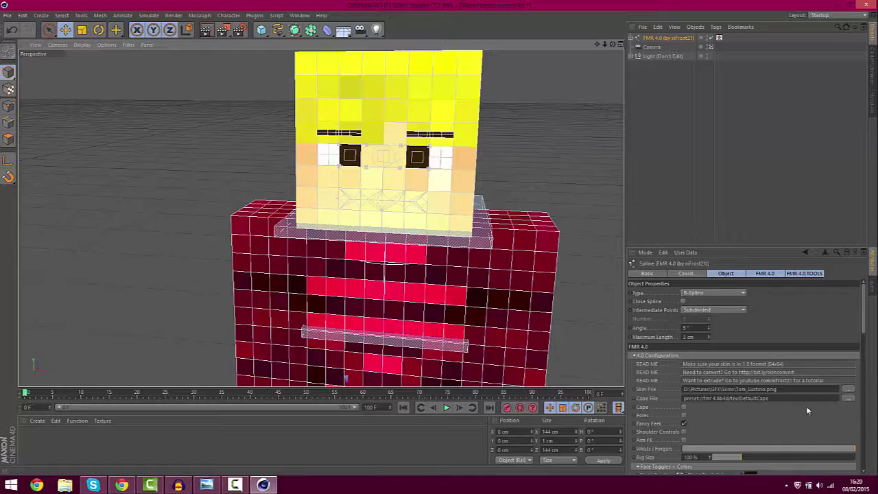
pyautogui.moveTo(865, 320); pyautogui.dragTo(865, 349)
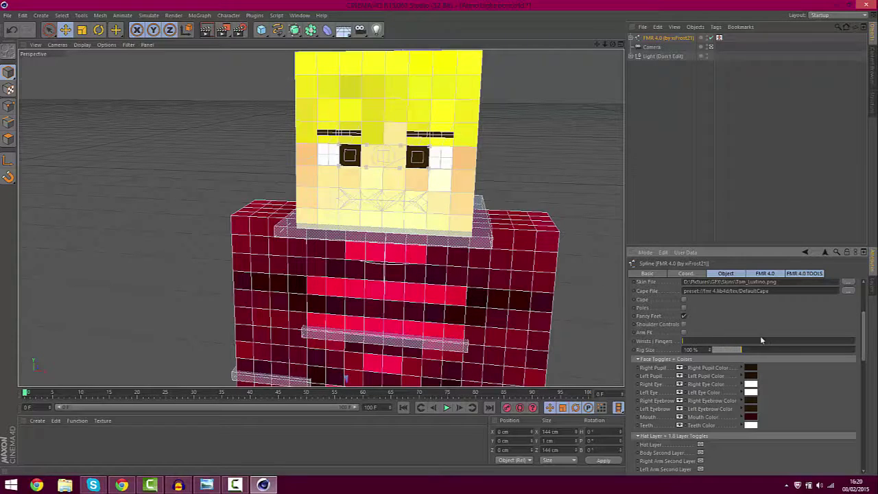
pyautogui.moveTo(772, 336); pyautogui.dragTo(770, 340)
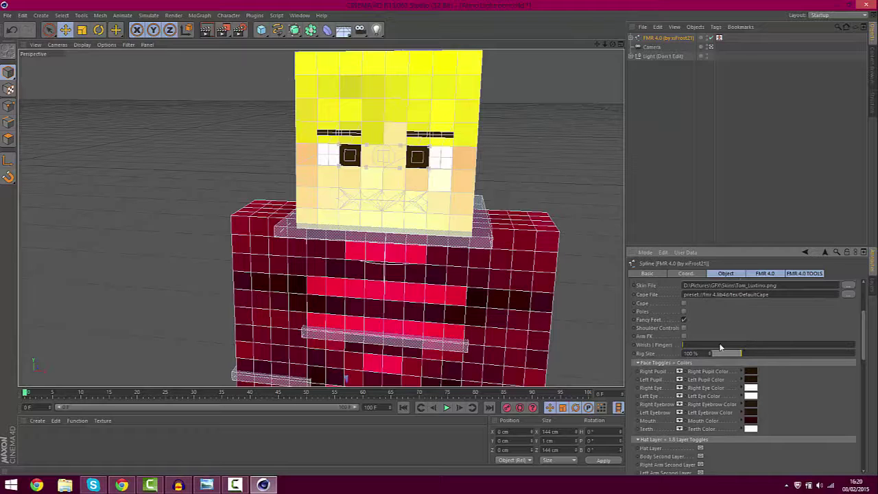
pyautogui.click(752, 372)
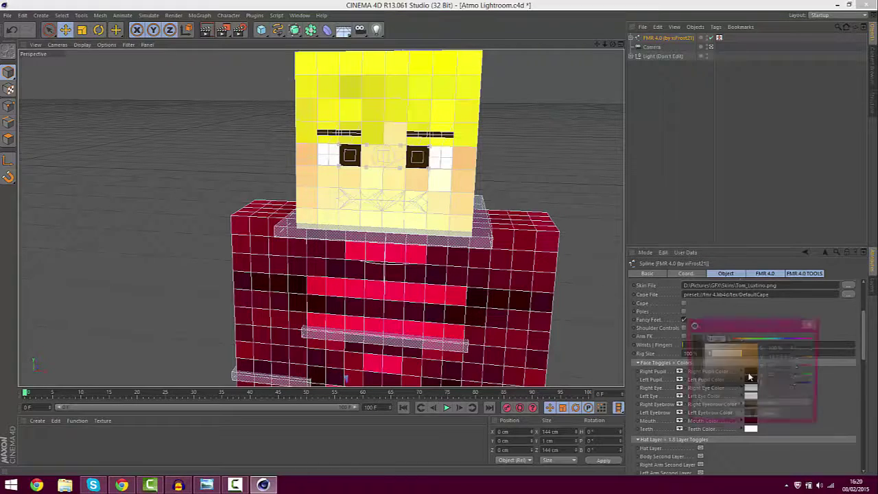
pyautogui.moveTo(745, 386); pyautogui.dragTo(672, 421)
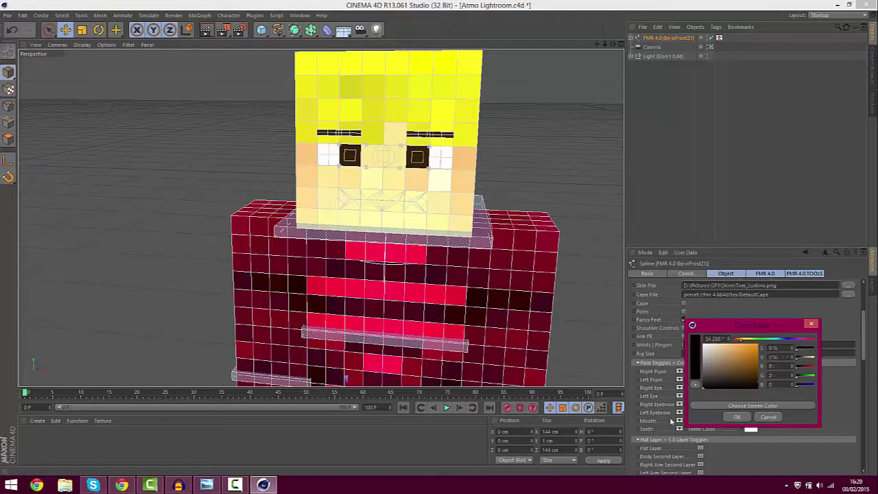
pyautogui.click(736, 417)
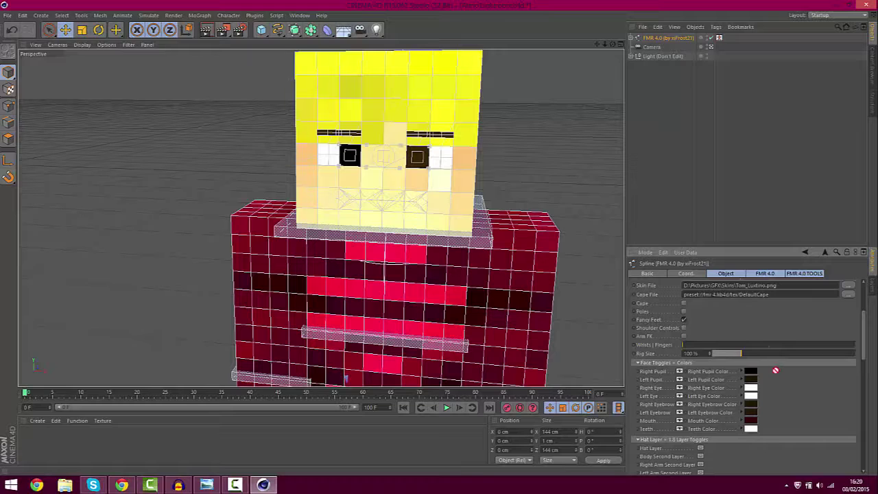
pyautogui.moveTo(764, 376); pyautogui.dragTo(751, 379)
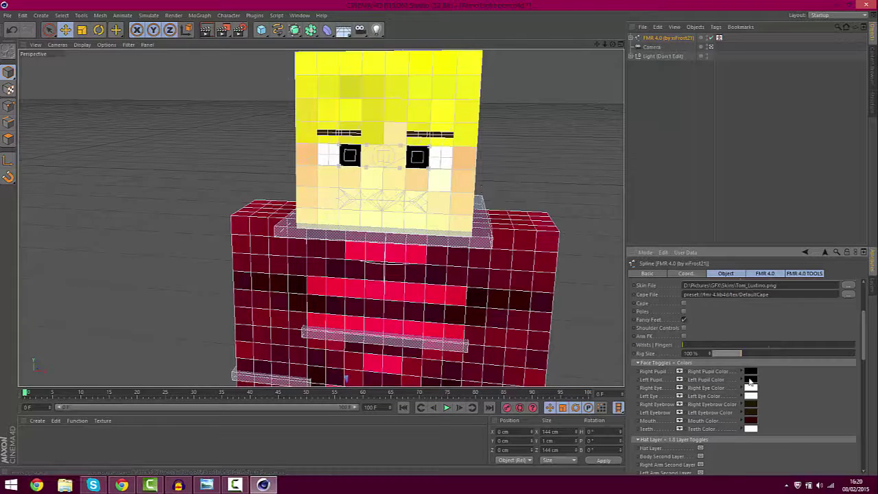
pyautogui.moveTo(753, 386)
pyautogui.mouseDown()
pyautogui.moveTo(772, 396)
pyautogui.moveTo(758, 382)
pyautogui.mouseUp()
# Sample the hair's yellow for the right eyebrow colour and copy it to the left eyebrow
pyautogui.click(750, 404)
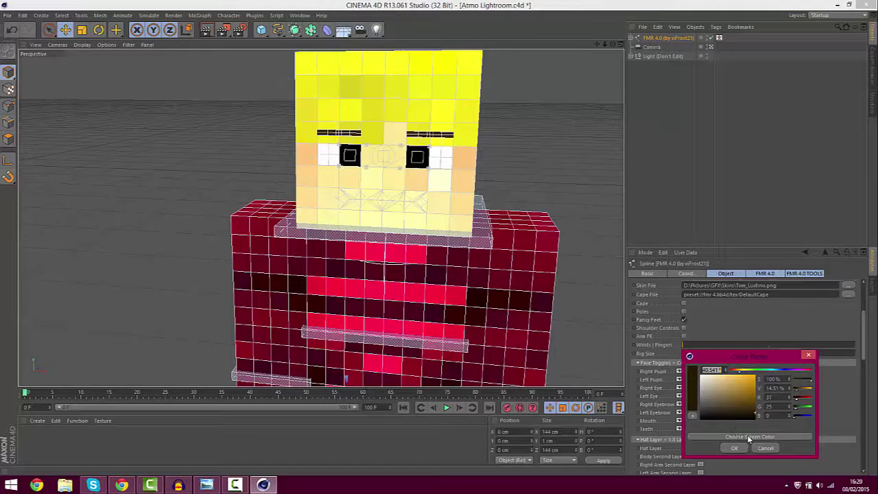
pyautogui.click(741, 438)
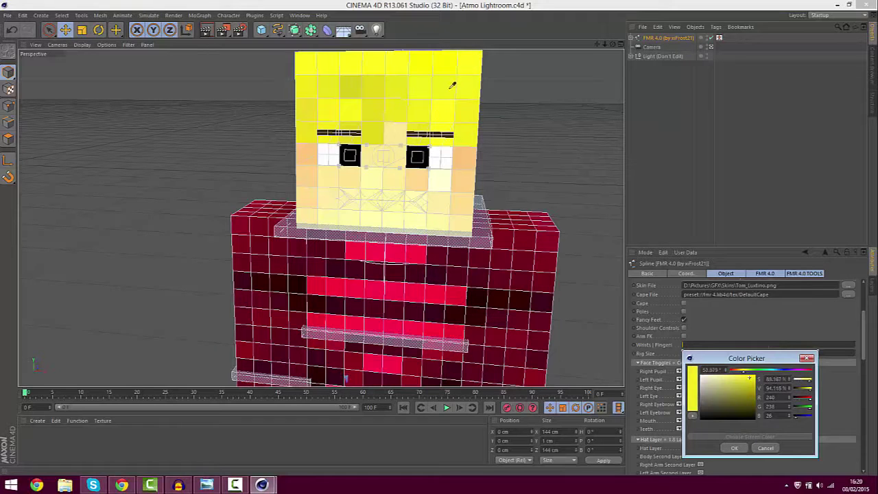
pyautogui.click(422, 83)
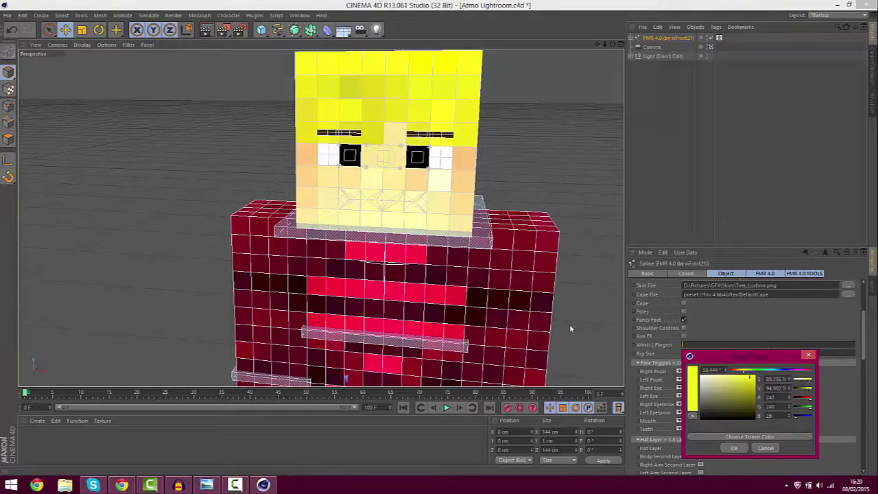
pyautogui.click(732, 449)
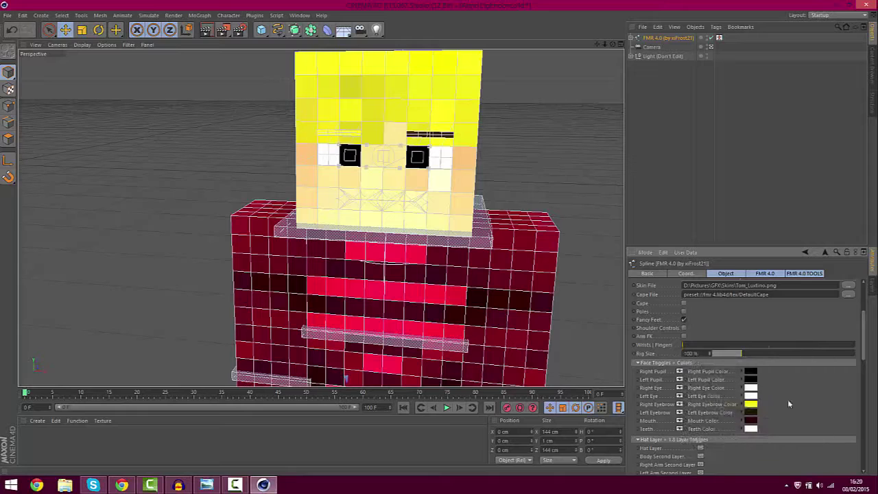
pyautogui.moveTo(752, 404); pyautogui.dragTo(752, 413)
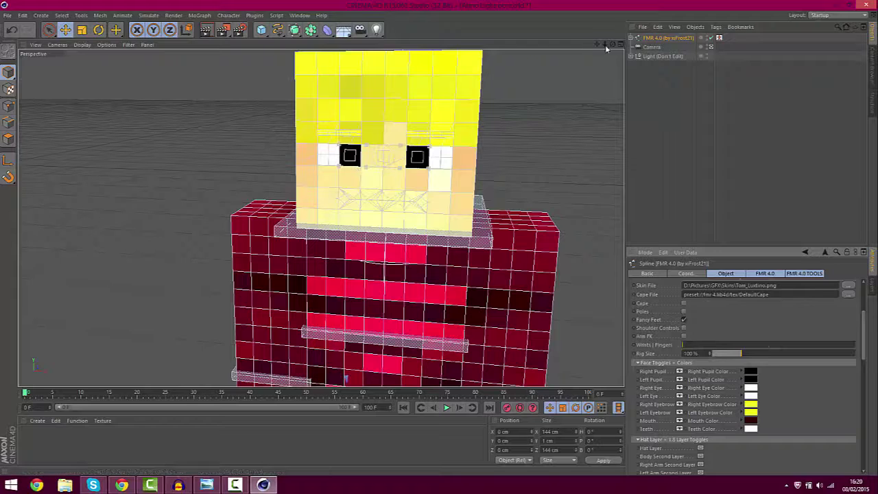
# Turn on the character's hat layer
pyautogui.moveTo(605, 46); pyautogui.dragTo(605, 46)
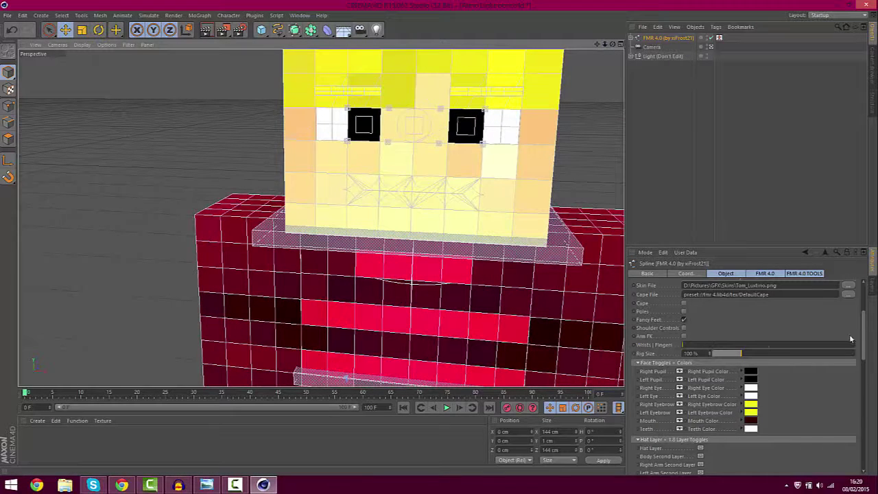
pyautogui.scroll(-3, 741, 370)
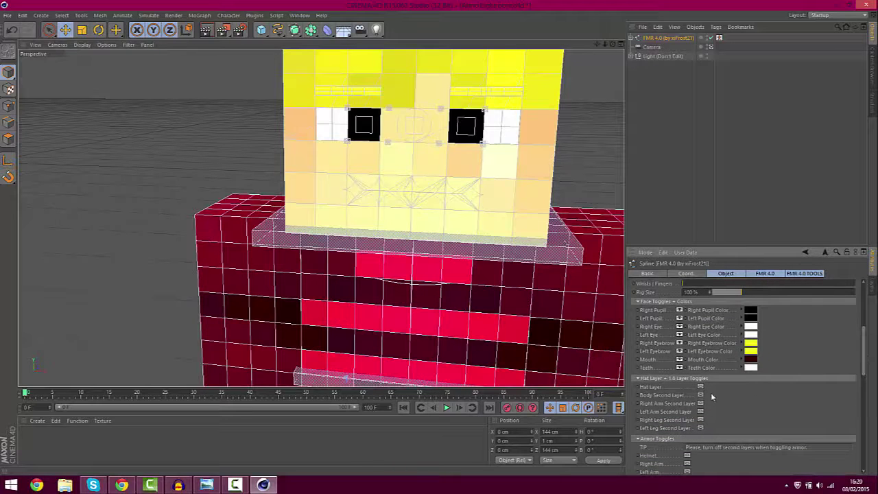
pyautogui.click(700, 386)
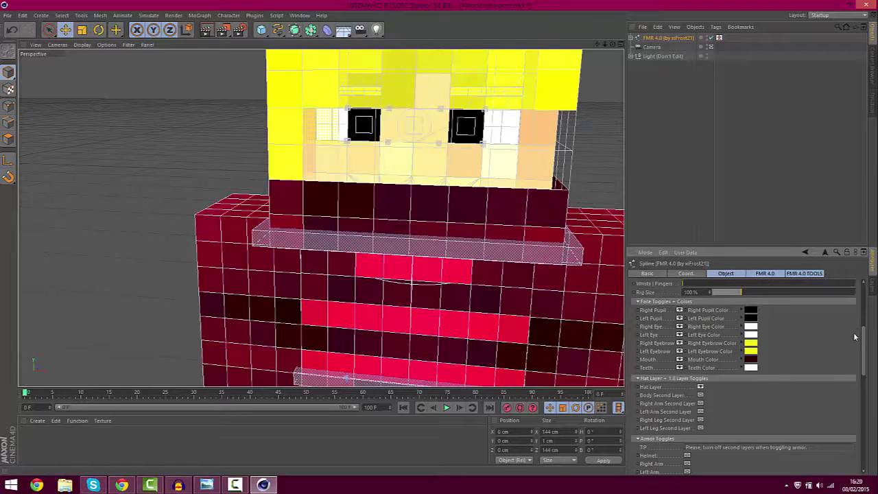
pyautogui.scroll(5, 869, 332)
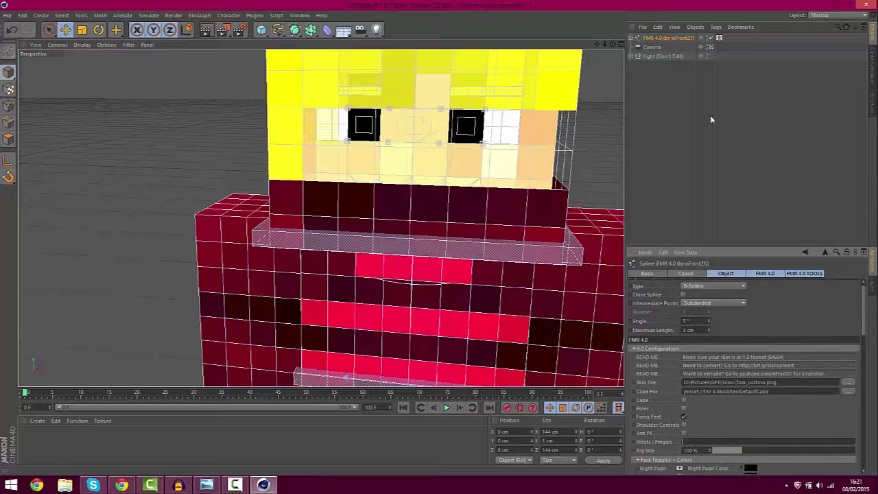
# Lower the right eyelid control to -5.25 cm and drop the eye control beside it
pyautogui.moveTo(596, 44)
pyautogui.mouseDown()
pyautogui.moveTo(583, 109)
pyautogui.moveTo(565, 138)
pyautogui.moveTo(603, 45)
pyautogui.mouseUp()
pyautogui.scroll(6, 321, 218)
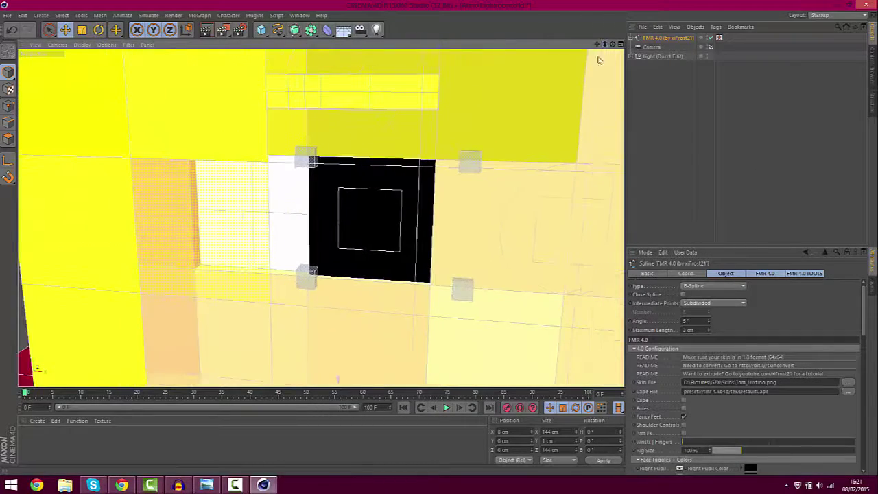
pyautogui.click(303, 275)
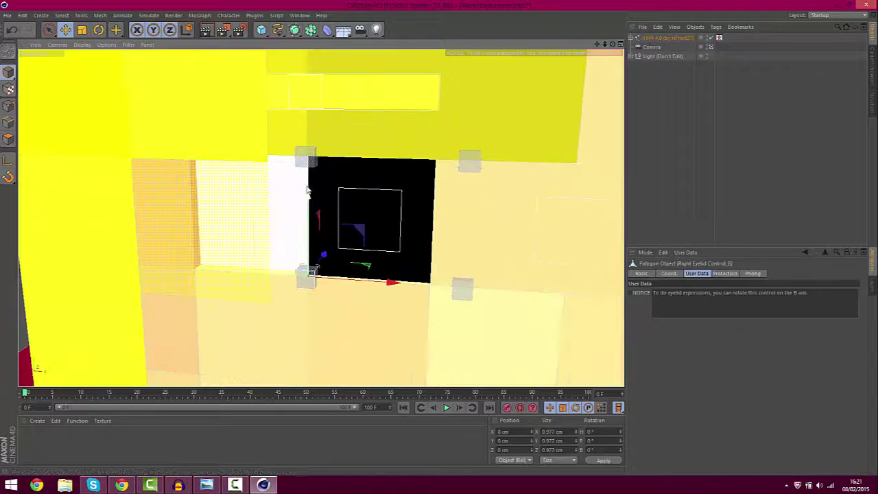
pyautogui.click(65, 30)
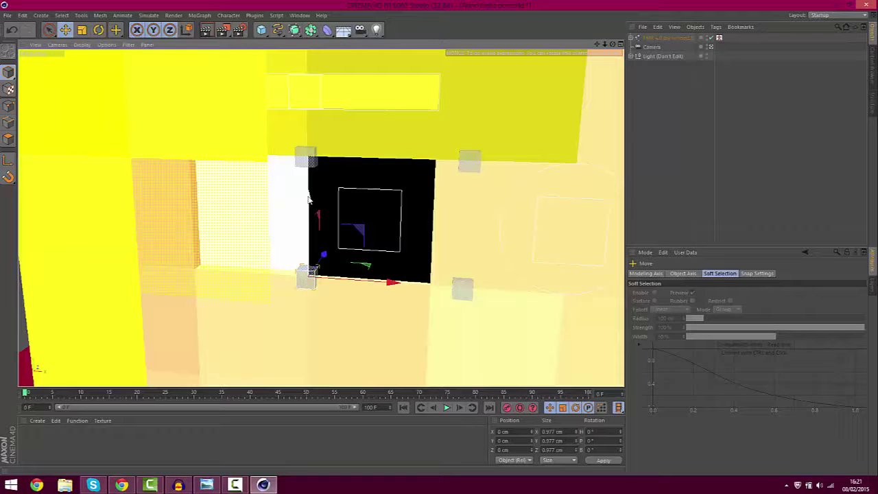
pyautogui.moveTo(309, 198); pyautogui.dragTo(311, 350)
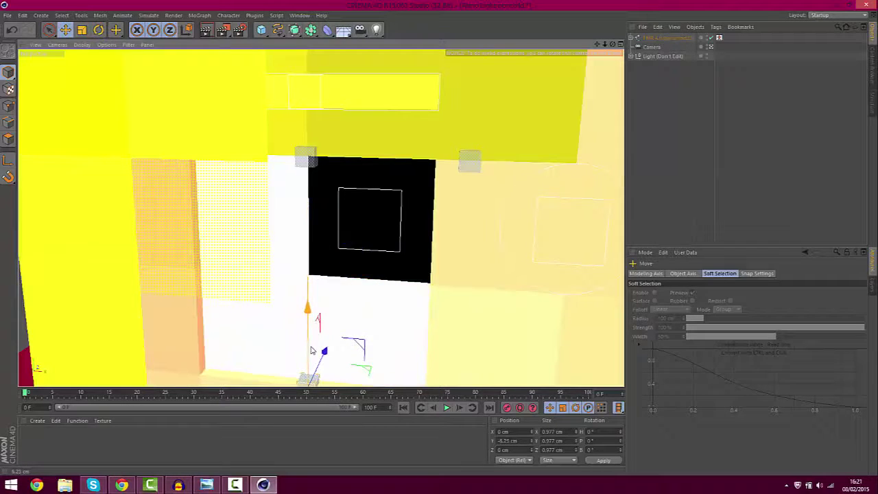
pyautogui.click(361, 235)
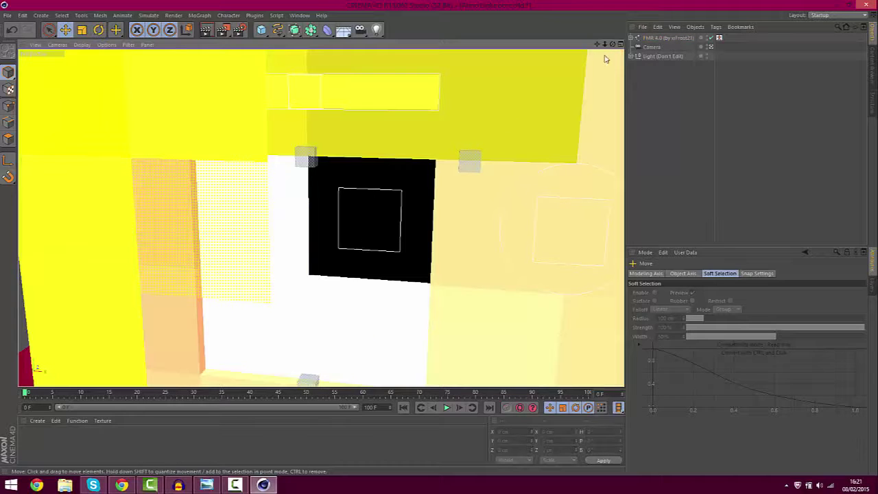
pyautogui.moveTo(606, 46); pyautogui.dragTo(587, 70)
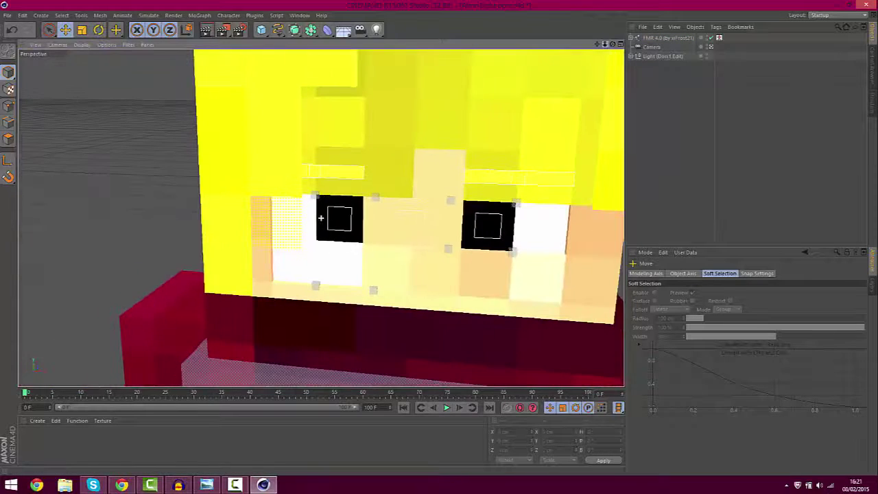
pyautogui.click(514, 253)
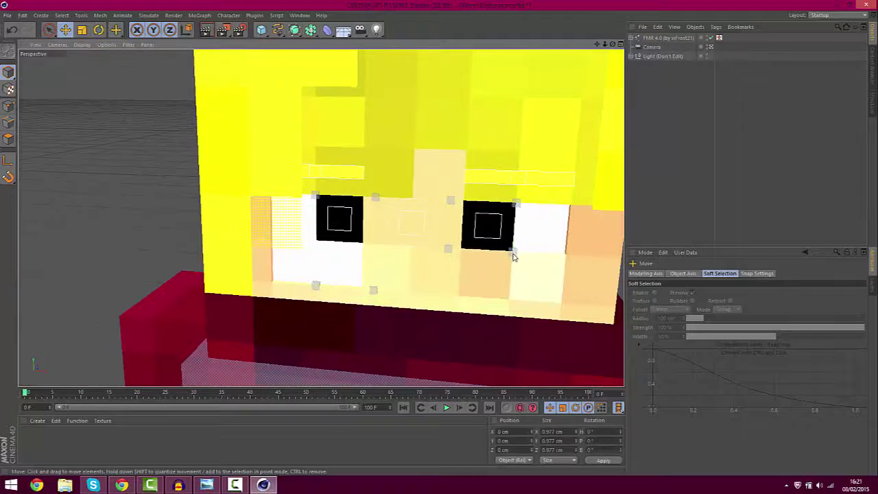
pyautogui.moveTo(519, 173); pyautogui.dragTo(516, 223)
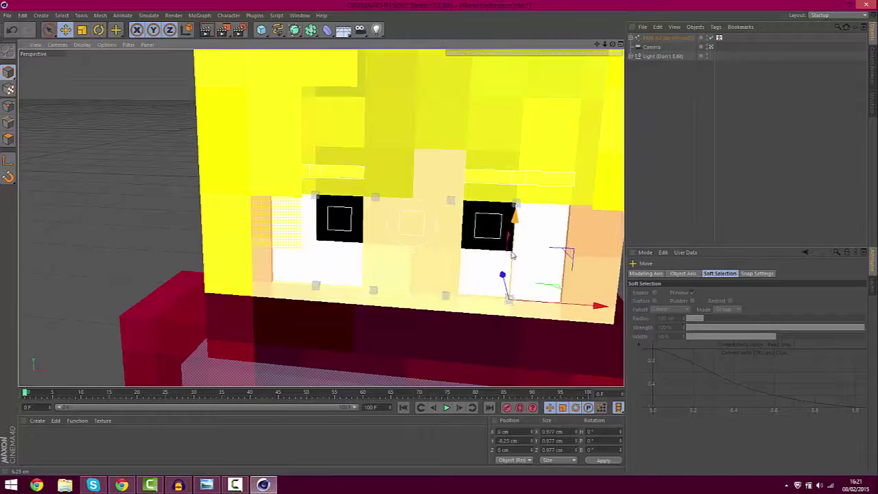
pyautogui.click(337, 218)
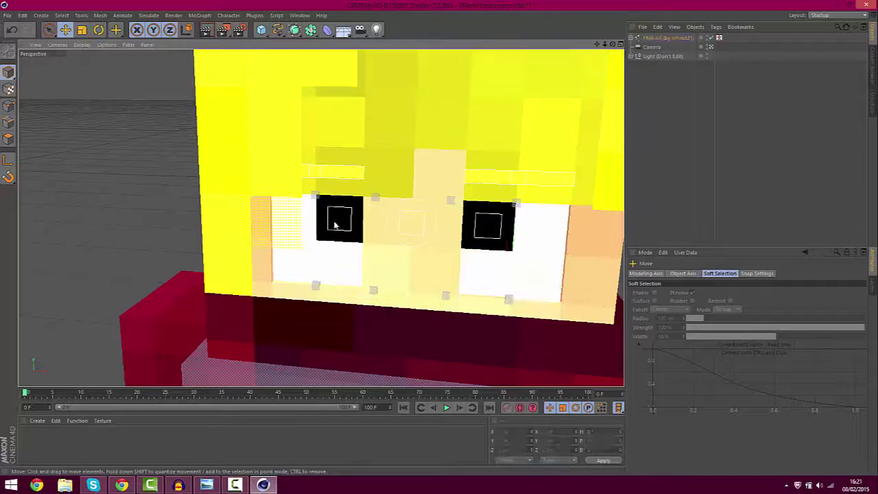
# Set both pupil controls' S.Y scale to 2 and move them lower in the eyes
pyautogui.click(330, 220)
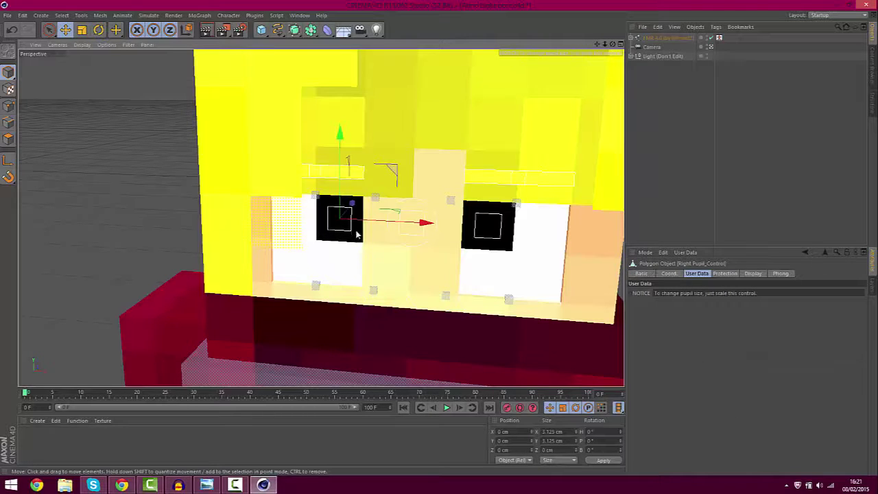
pyautogui.keyDown('shift'); pyautogui.click(475, 229); pyautogui.keyUp('shift')
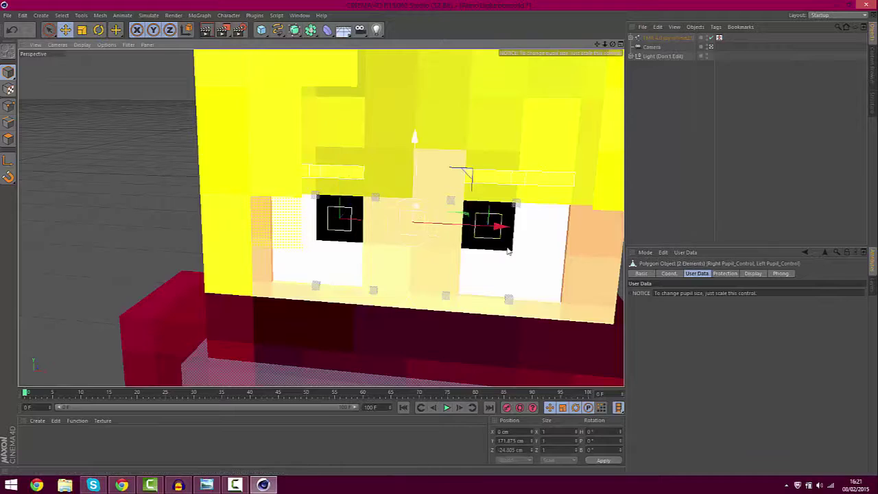
pyautogui.click(668, 273)
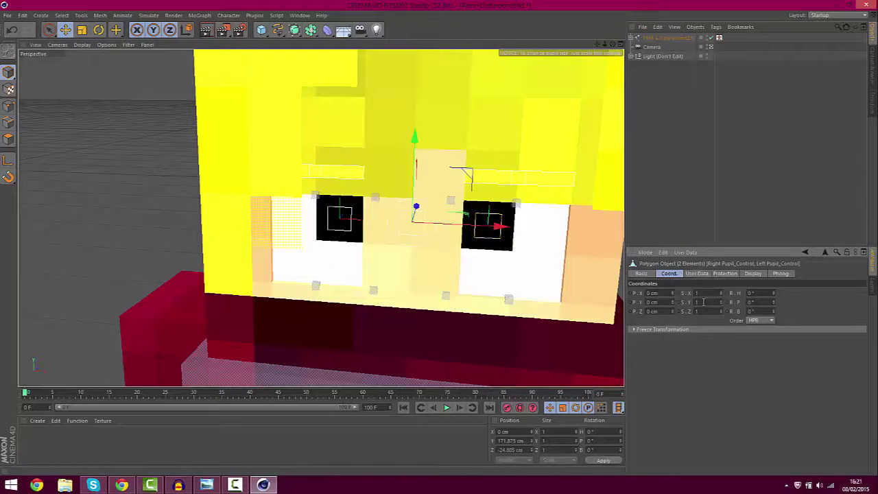
pyautogui.moveTo(697, 303); pyautogui.dragTo(676, 305)
pyautogui.write('2')
pyautogui.press('Return')
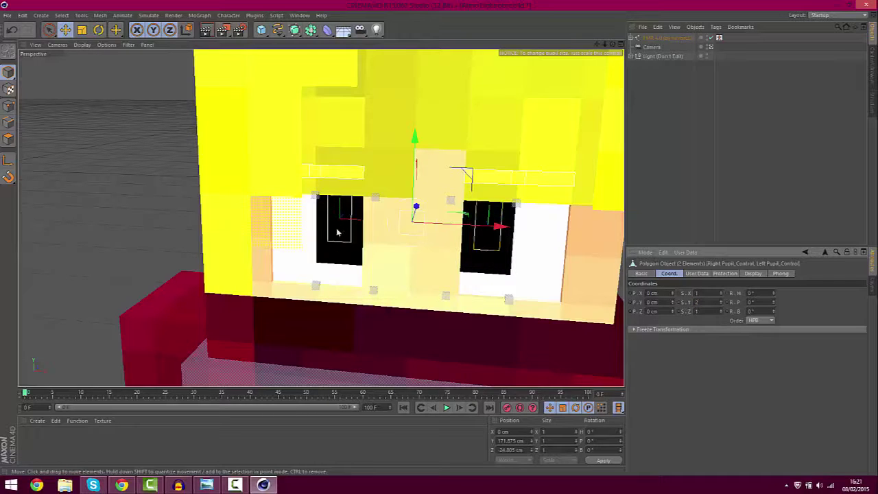
pyautogui.moveTo(415, 139); pyautogui.dragTo(414, 165)
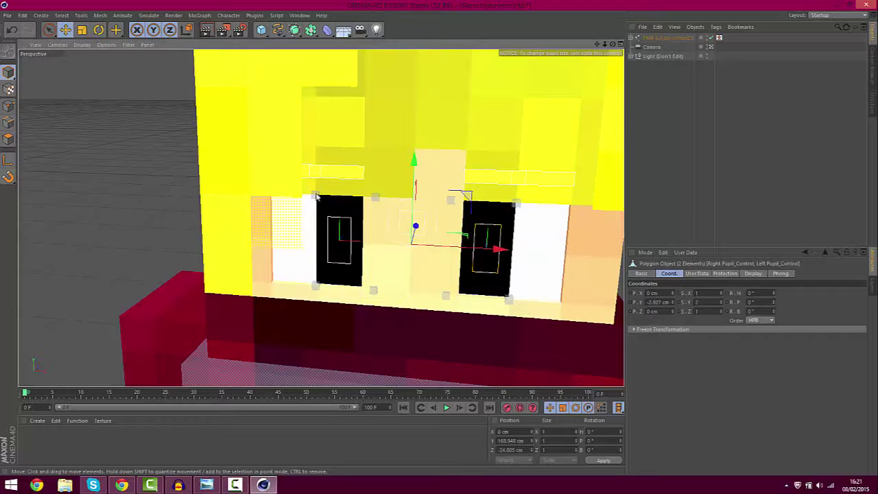
pyautogui.click(317, 197)
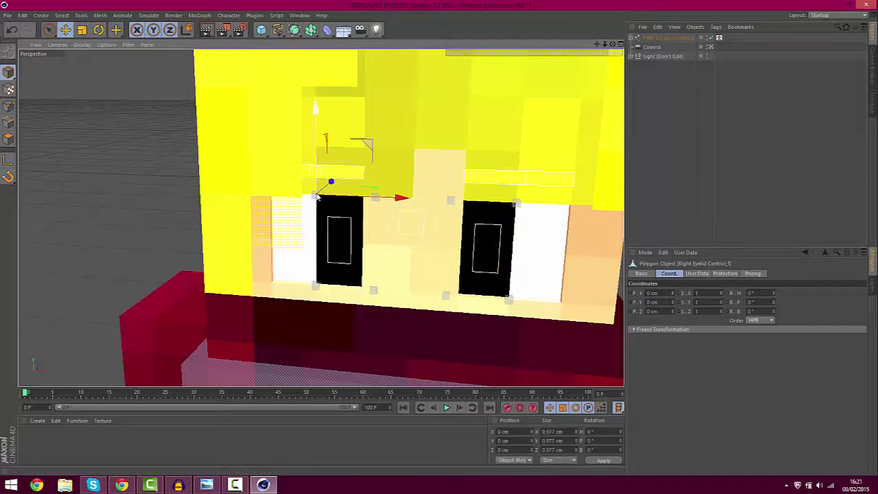
# Tilt the right and left eyelid controls about 9° on the B axis
pyautogui.click(98, 29)
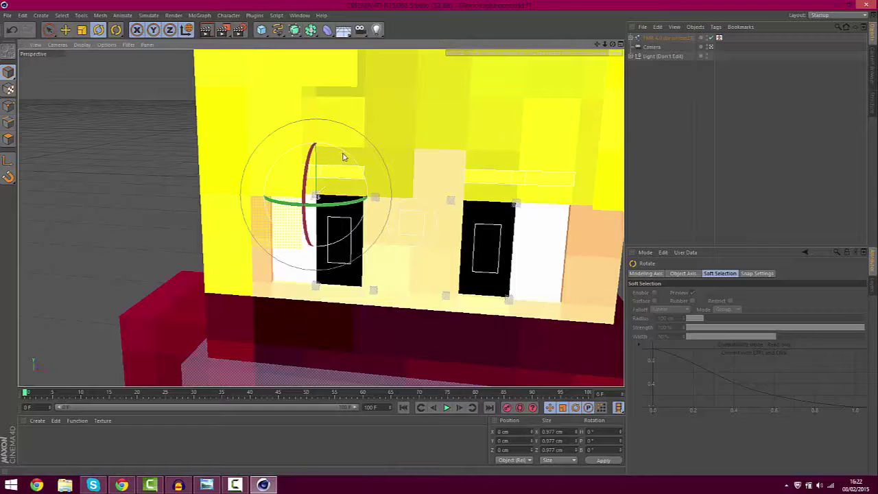
pyautogui.moveTo(345, 159)
pyautogui.mouseDown()
pyautogui.moveTo(338, 151)
pyautogui.moveTo(342, 162)
pyautogui.mouseUp()
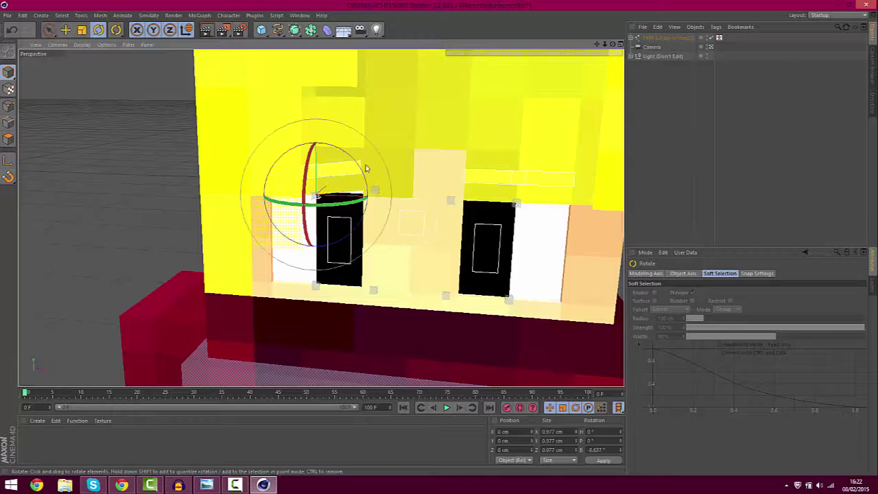
pyautogui.click(515, 205)
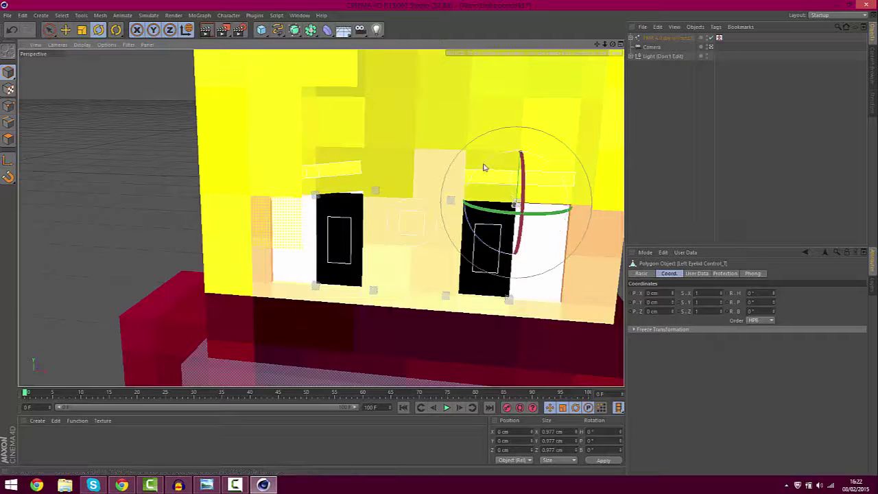
pyautogui.moveTo(484, 168); pyautogui.dragTo(499, 176)
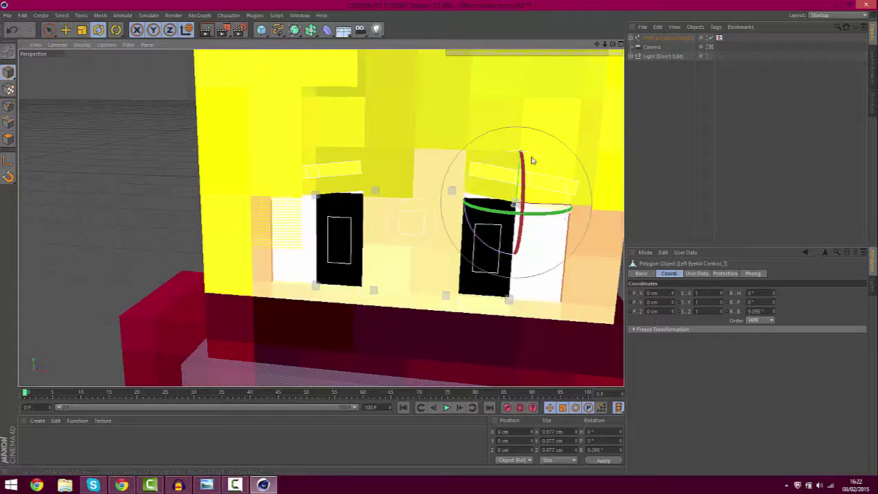
pyautogui.moveTo(606, 45); pyautogui.dragTo(81, 46)
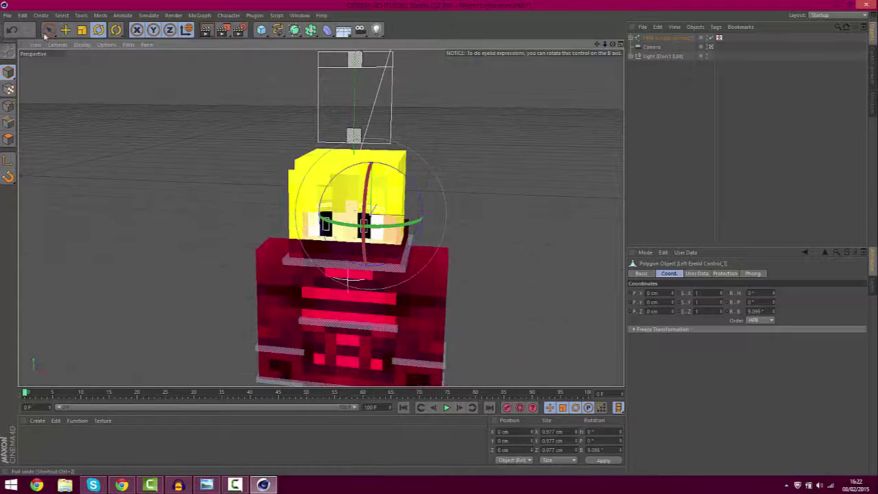
pyautogui.click(65, 29)
pyautogui.moveTo(598, 45); pyautogui.dragTo(616, 1)
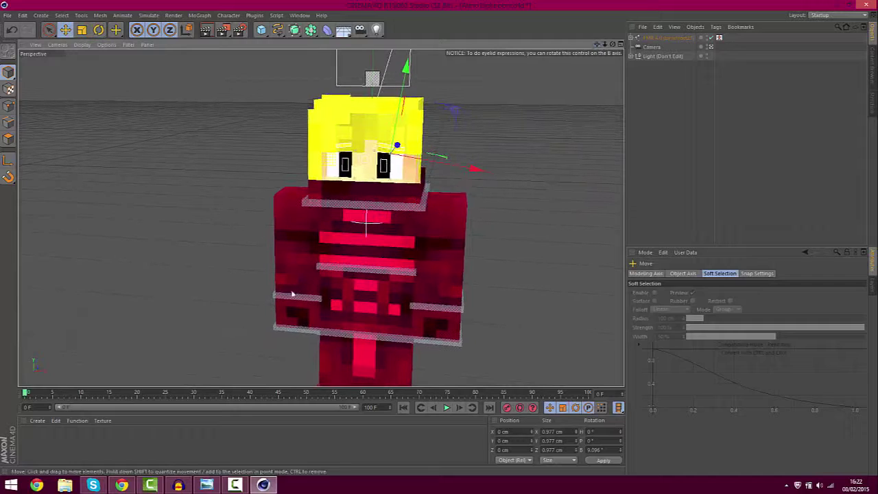
# Pick the right arm in the Visual Selector and swing it at the shoulder
pyautogui.click(294, 330)
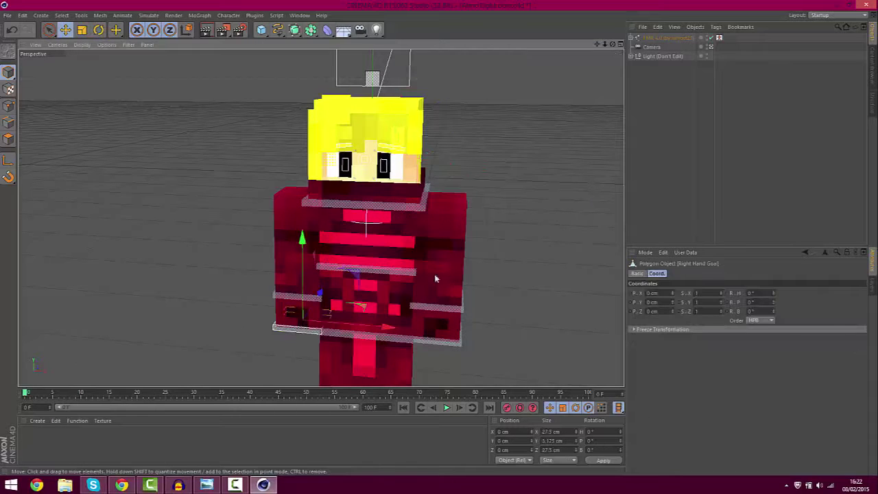
pyautogui.click(719, 37)
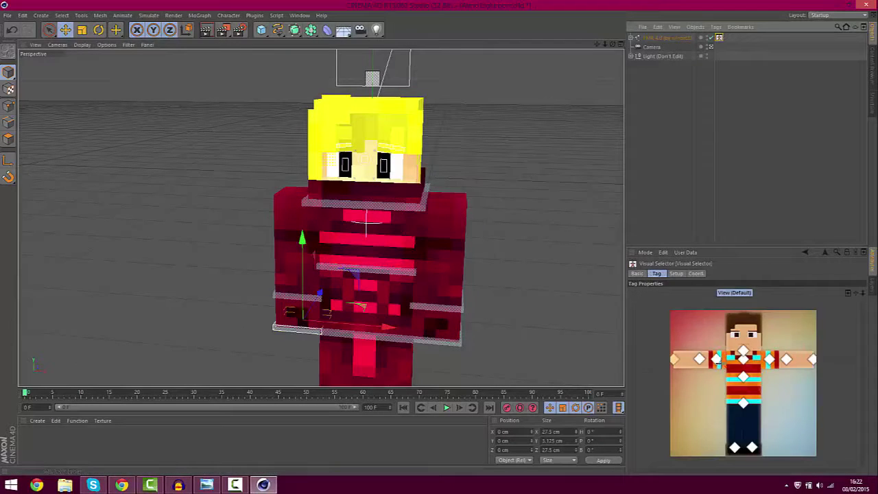
pyautogui.click(720, 364)
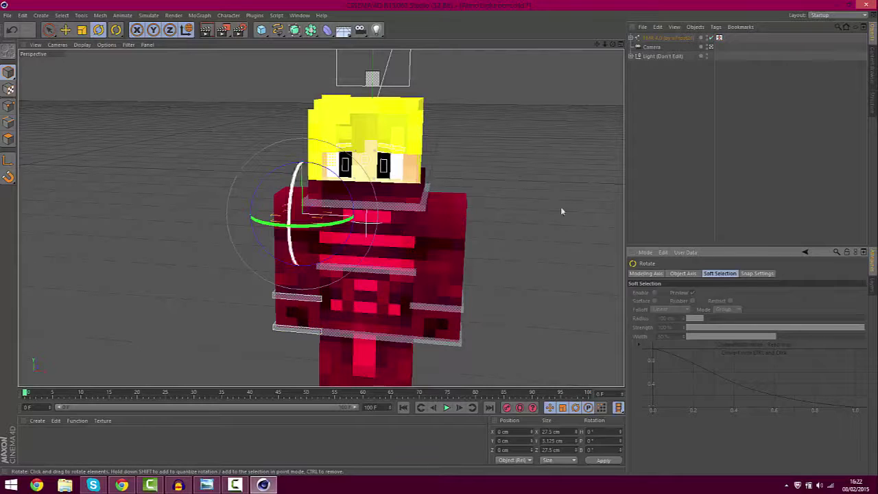
pyautogui.click(718, 37)
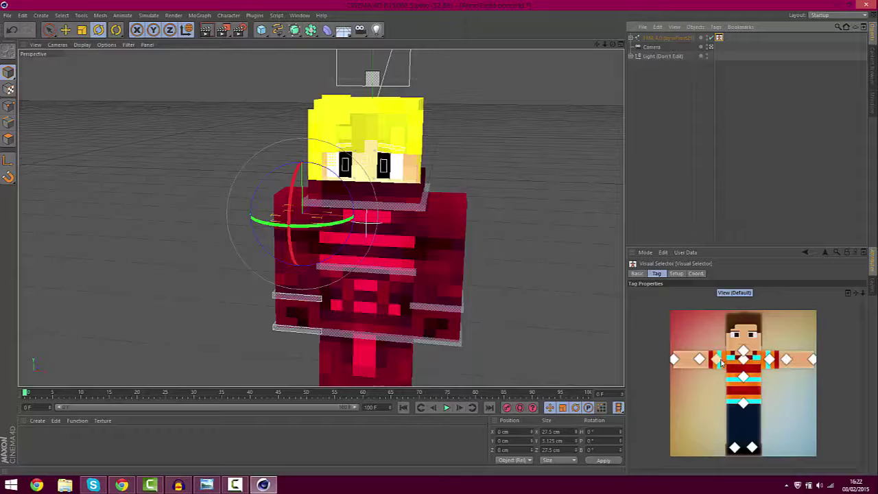
pyautogui.click(720, 362)
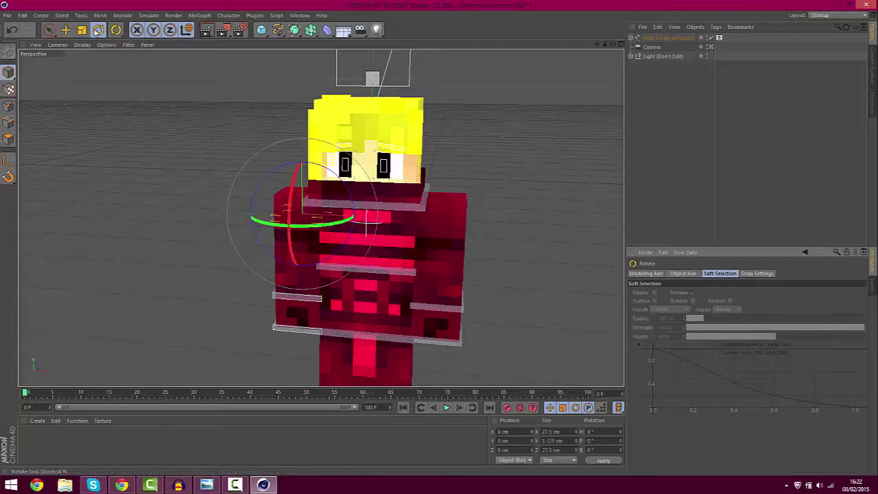
pyautogui.moveTo(308, 216); pyautogui.dragTo(306, 185)
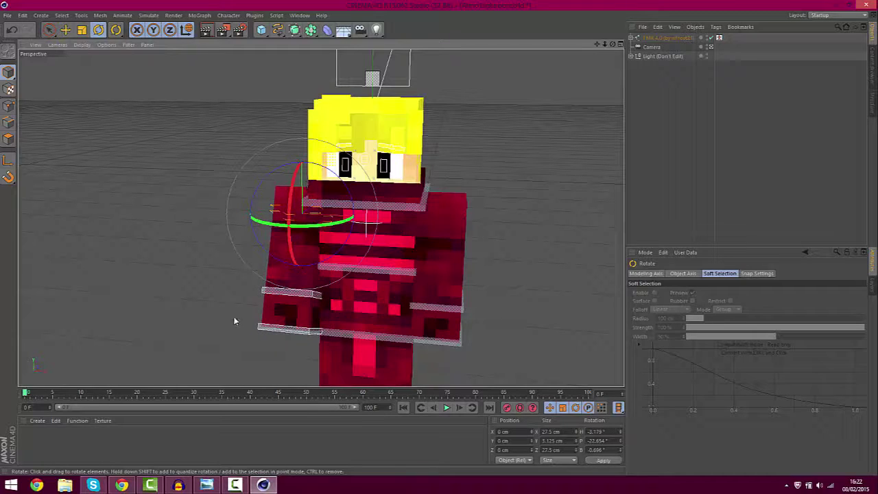
# Move the Right Hand Goal up, forward and sideways to about 4.96, 10.38, -14.69 cm
pyautogui.click(287, 332)
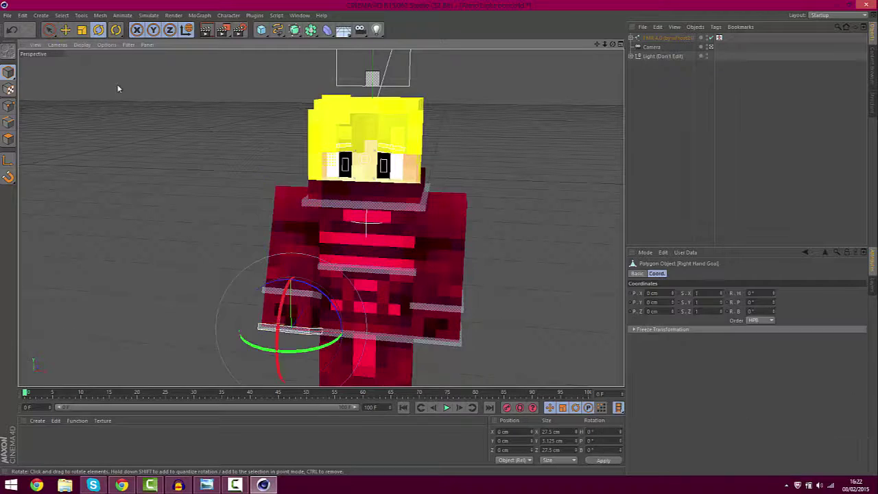
pyautogui.click(65, 29)
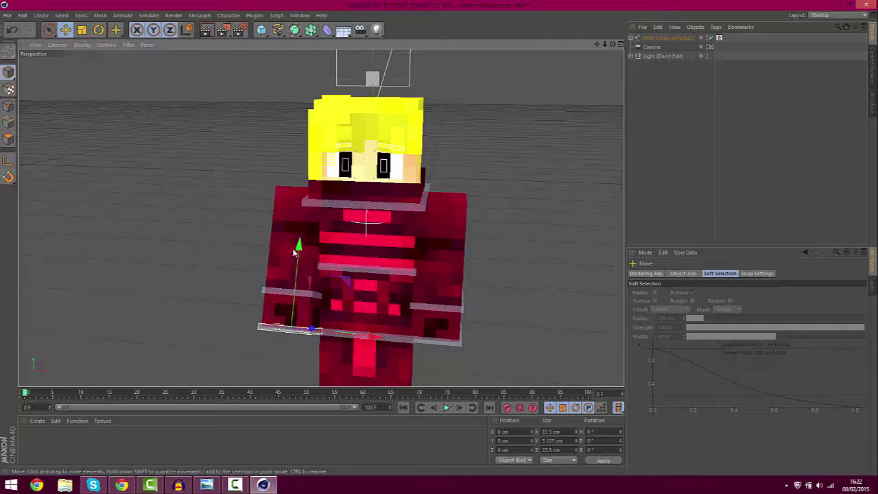
pyautogui.moveTo(298, 248)
pyautogui.mouseDown()
pyautogui.moveTo(301, 224)
pyautogui.moveTo(299, 233)
pyautogui.mouseUp()
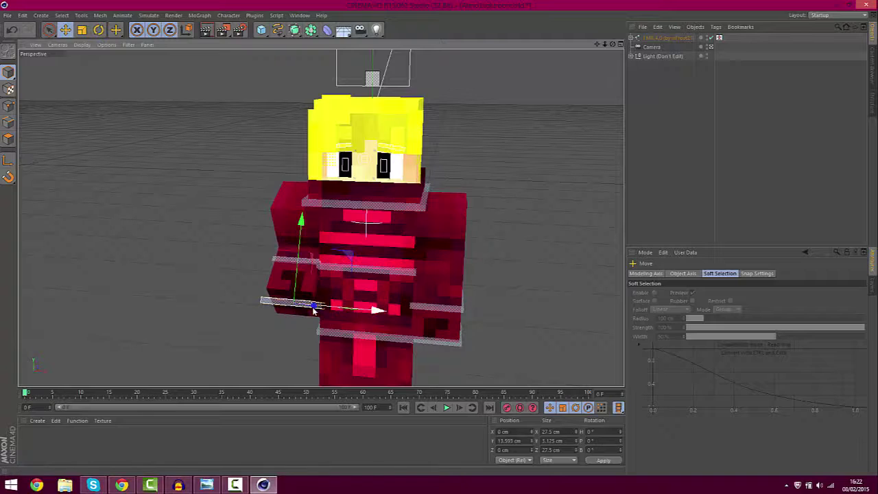
pyautogui.moveTo(312, 310)
pyautogui.mouseDown()
pyautogui.moveTo(301, 306)
pyautogui.moveTo(302, 317)
pyautogui.moveTo(318, 310)
pyautogui.moveTo(297, 308)
pyautogui.mouseUp()
pyautogui.press('r')
pyautogui.click(301, 300)
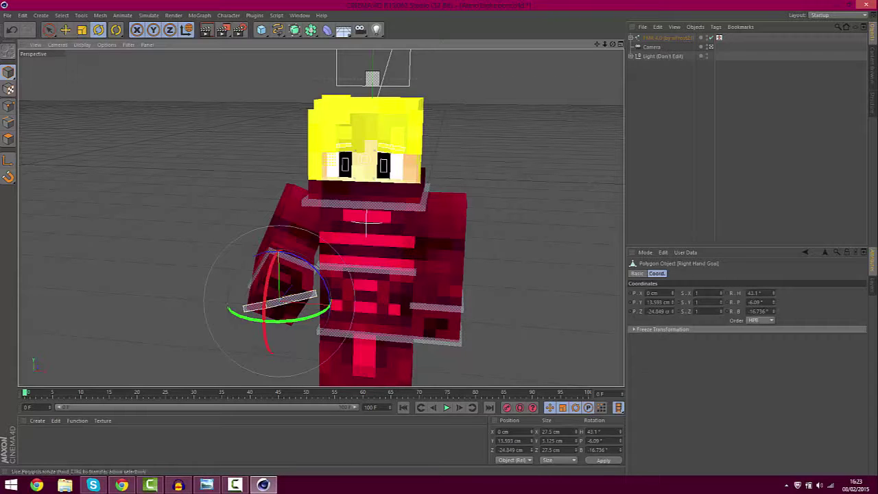
pyautogui.press('e')
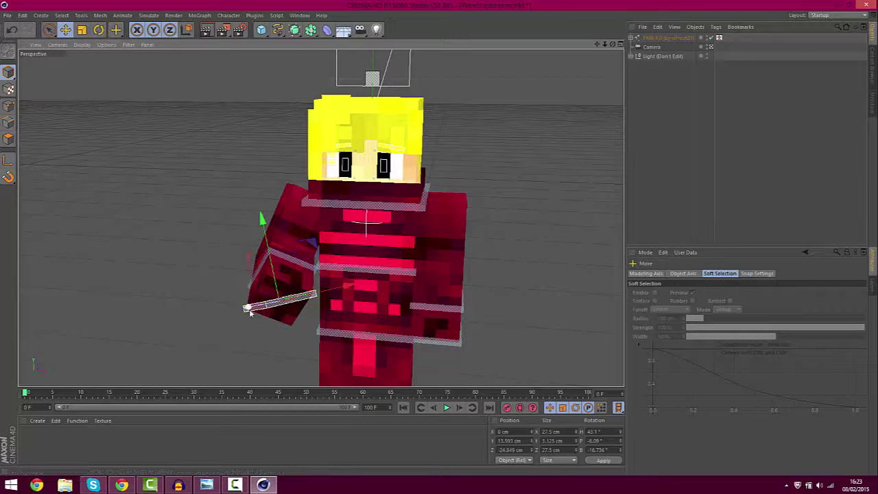
pyautogui.moveTo(249, 308); pyautogui.dragTo(255, 308)
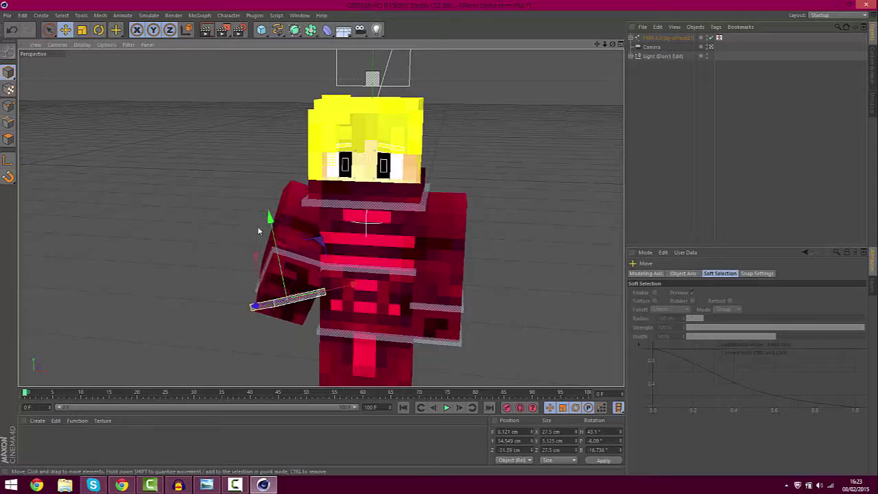
pyautogui.moveTo(269, 218); pyautogui.dragTo(270, 229)
pyautogui.moveTo(359, 294); pyautogui.dragTo(241, 302)
pyautogui.moveTo(345, 296); pyautogui.dragTo(359, 271)
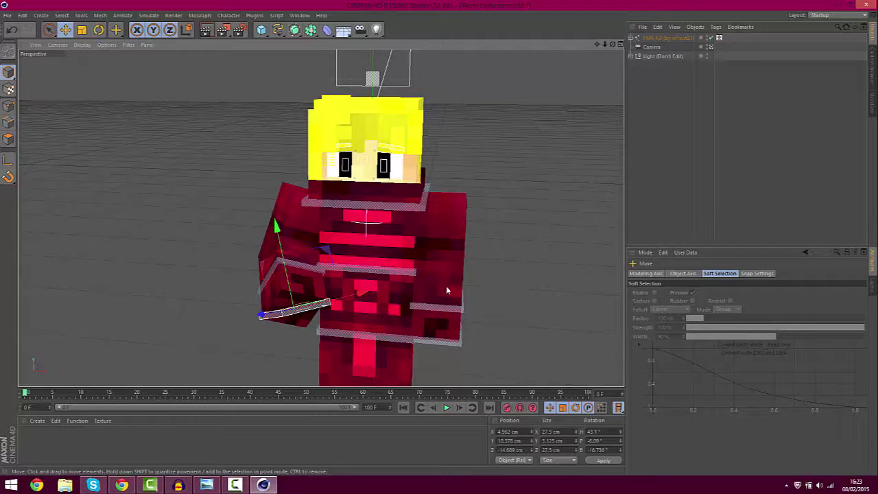
# Pick the left shoulder in the Visual Selector and rotate the arm outward
pyautogui.click(719, 37)
pyautogui.click(771, 359)
pyautogui.press('r')
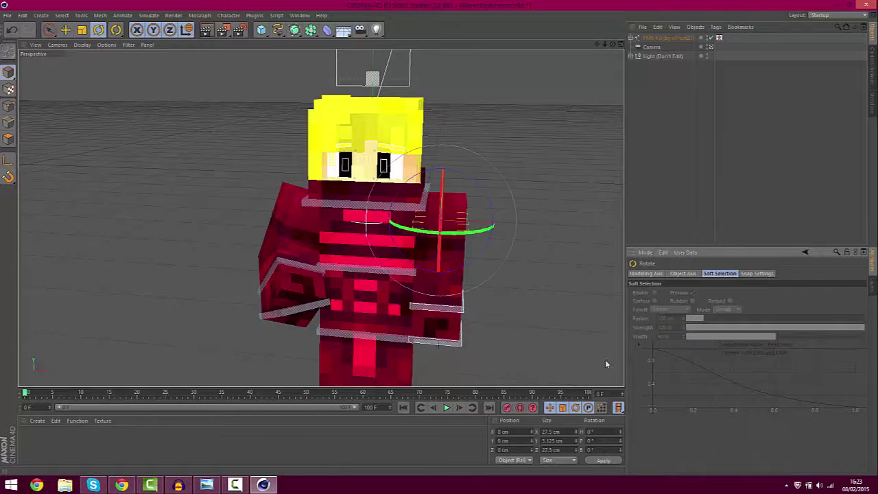
pyautogui.moveTo(456, 225); pyautogui.dragTo(439, 175)
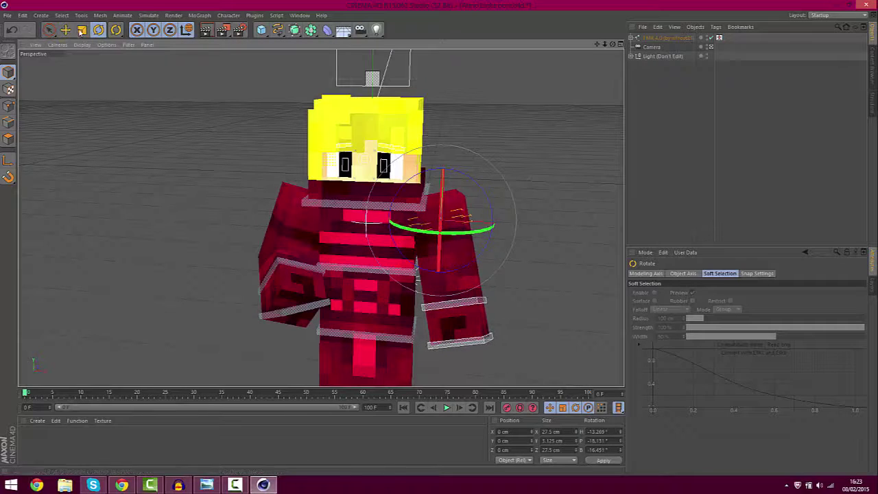
# Raise the Left Hand Goal and shift it inward to about -2.778, 16.221, 0 cm
pyautogui.click(63, 31)
pyautogui.click(483, 339)
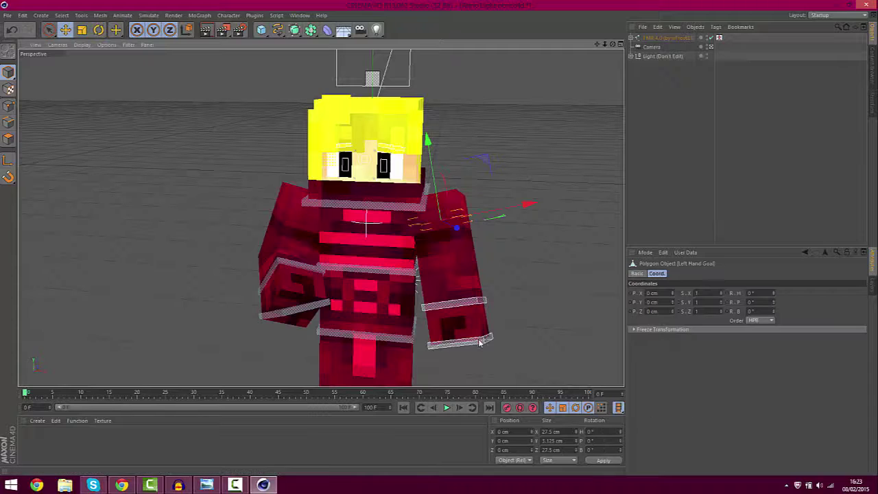
pyautogui.moveTo(448, 259); pyautogui.dragTo(443, 230)
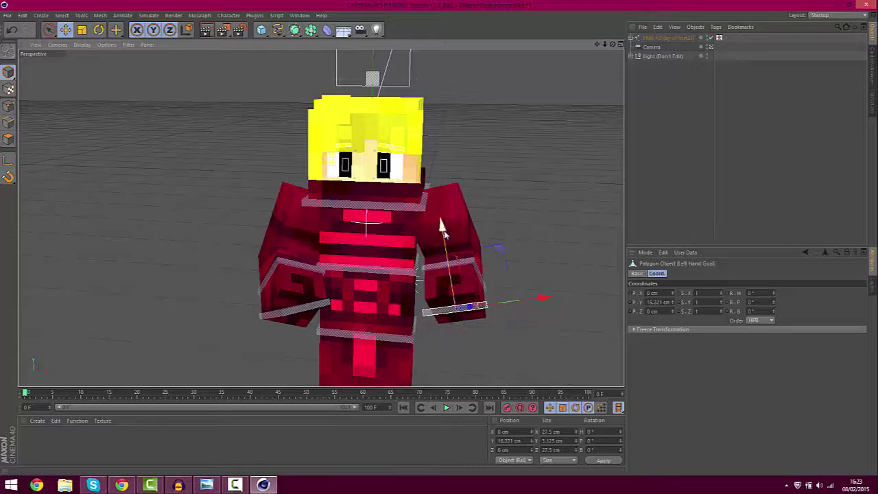
pyautogui.moveTo(542, 298); pyautogui.dragTo(535, 300)
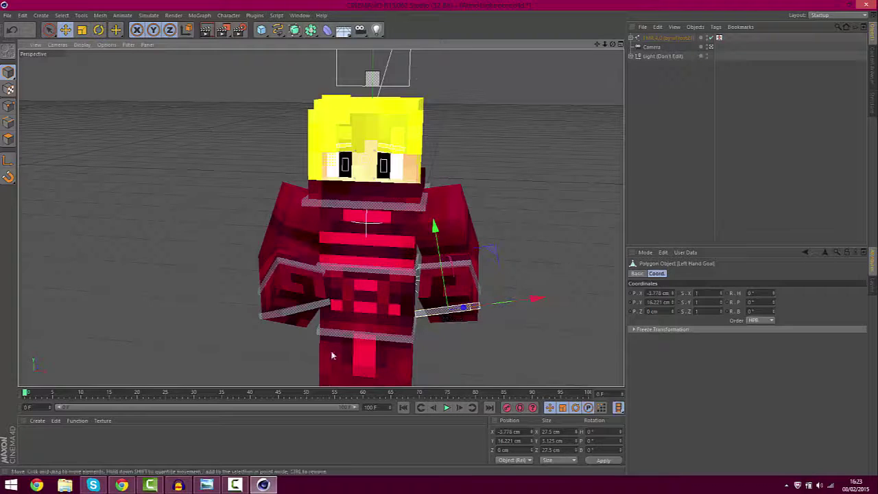
pyautogui.moveTo(606, 46); pyautogui.dragTo(596, 43)
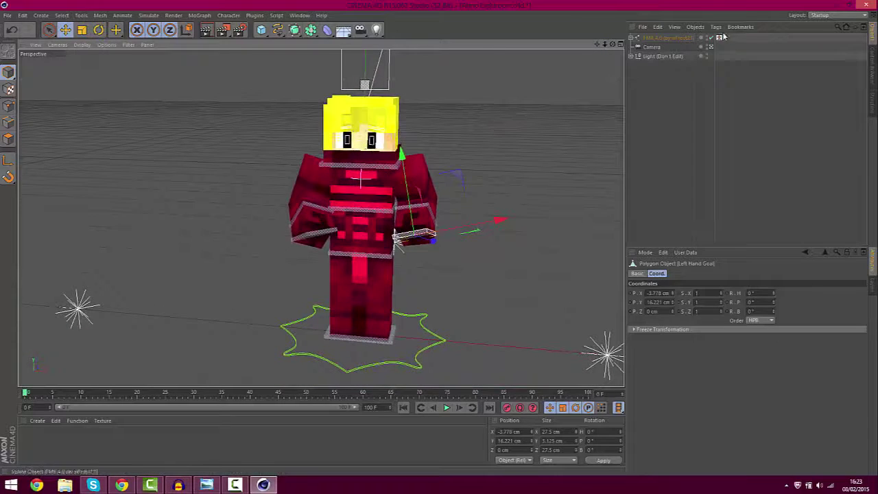
pyautogui.click(719, 38)
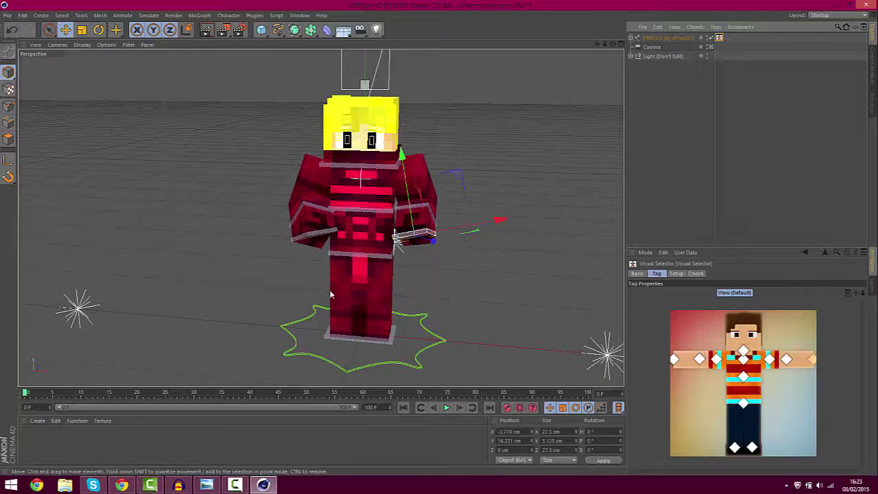
# Lift the right and left foot goals up and back into a mid-stride pose
pyautogui.click(348, 339)
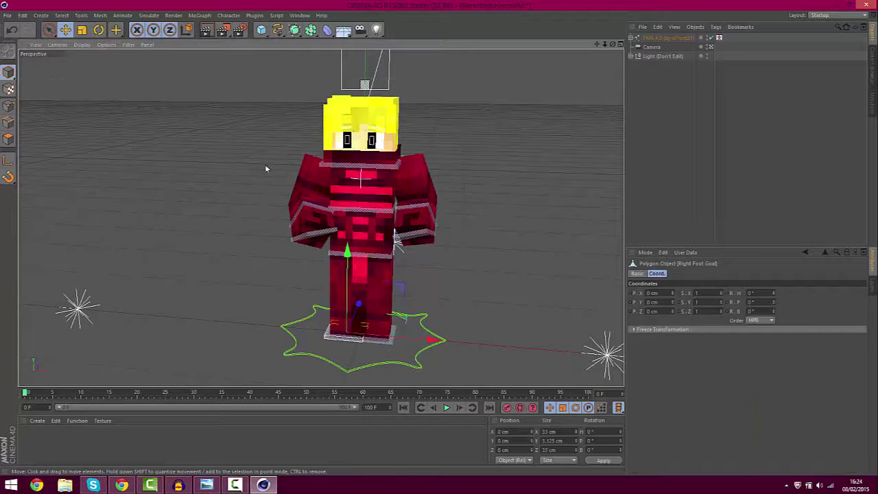
pyautogui.moveTo(348, 260); pyautogui.dragTo(353, 296)
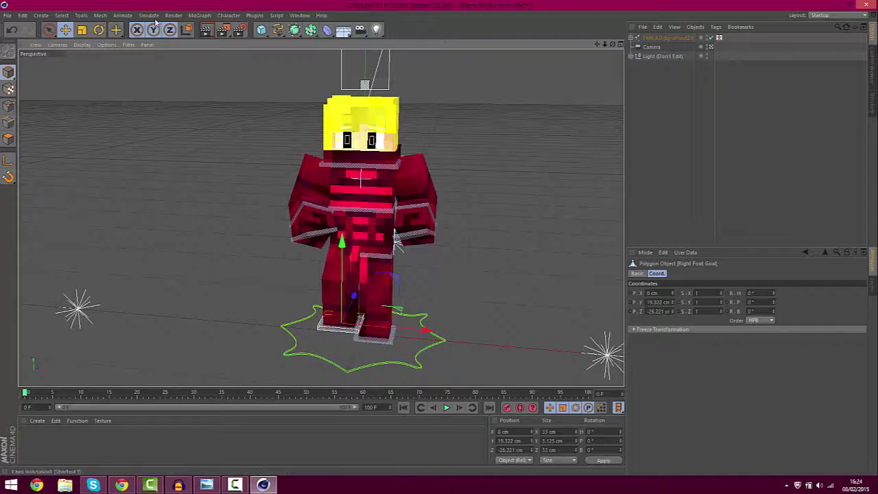
pyautogui.click(380, 339)
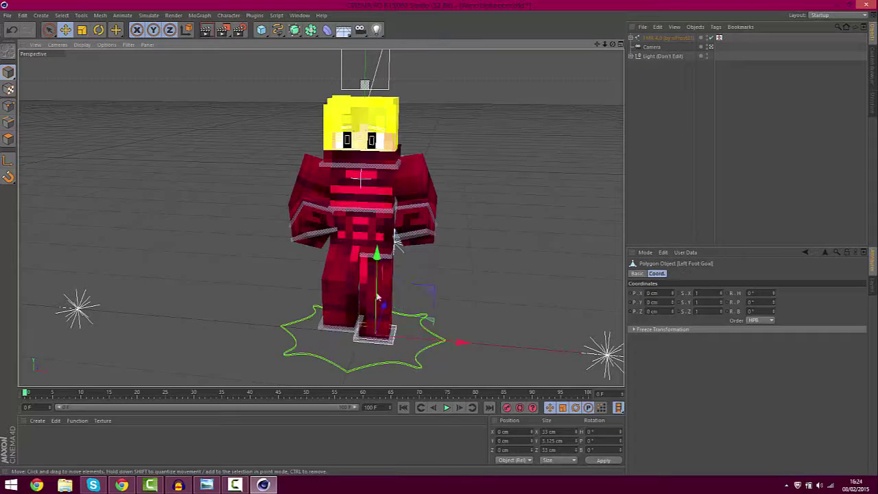
pyautogui.moveTo(376, 255); pyautogui.dragTo(377, 244)
pyautogui.moveTo(385, 294); pyautogui.dragTo(384, 277)
pyautogui.moveTo(374, 234); pyautogui.dragTo(372, 220)
# Rotate the neck to turn the head to about H 14.028°, P -7.881°
pyautogui.click(350, 166)
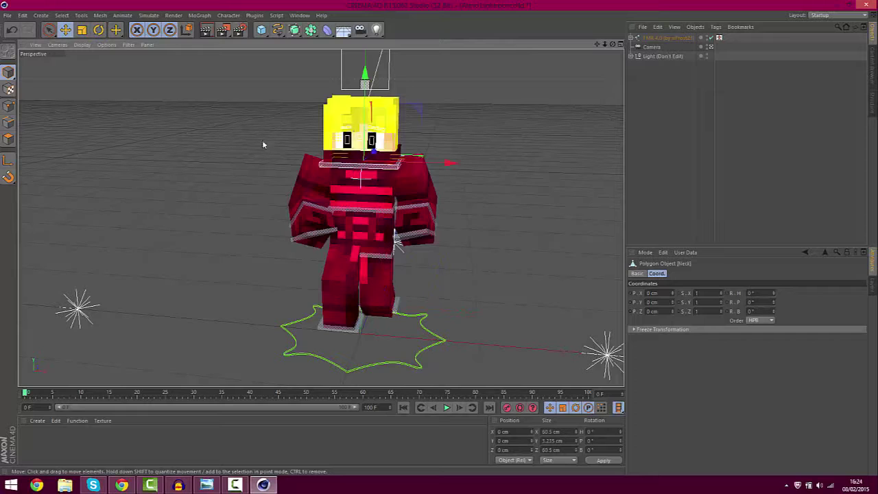
pyautogui.click(98, 31)
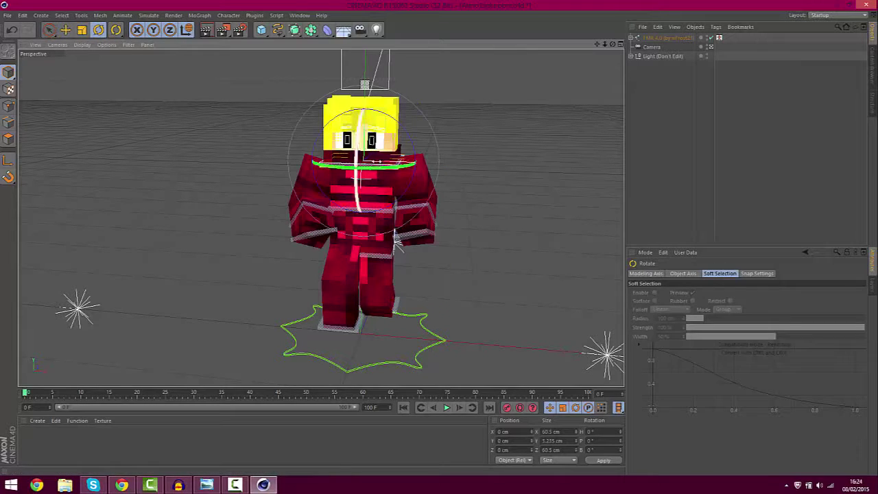
pyautogui.moveTo(366, 169)
pyautogui.mouseDown()
pyautogui.moveTo(356, 149)
pyautogui.moveTo(379, 168)
pyautogui.moveTo(393, 167)
pyautogui.moveTo(357, 164)
pyautogui.mouseUp()
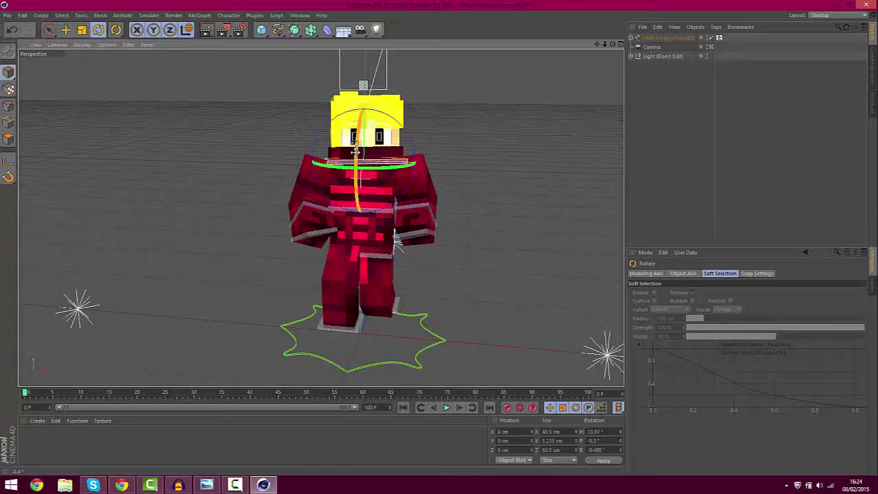
pyautogui.moveTo(596, 44); pyautogui.dragTo(557, 50)
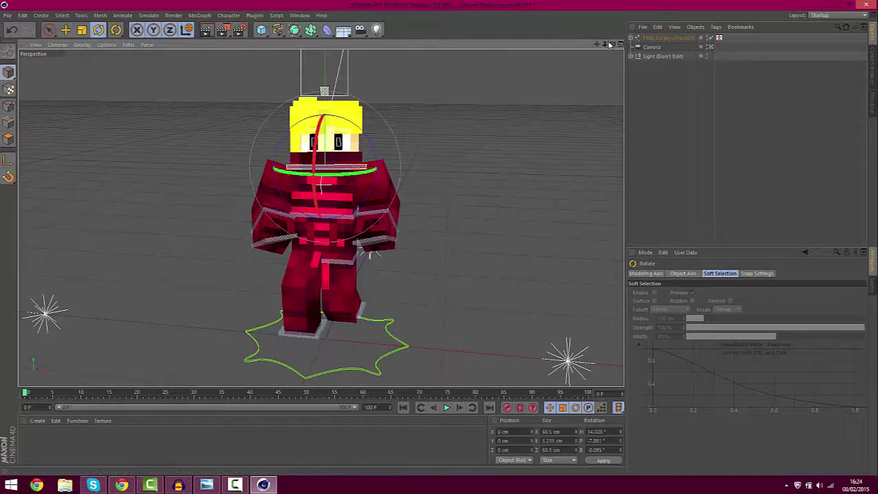
# Orbit and dolly the view into a close, slightly turned shot of the posed character
pyautogui.moveTo(611, 45); pyautogui.dragTo(592, 61)
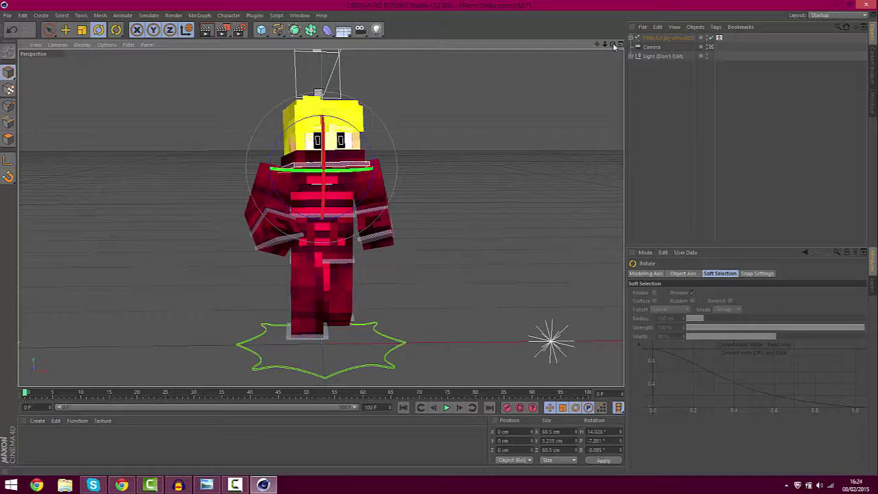
pyautogui.moveTo(612, 45); pyautogui.dragTo(602, 102)
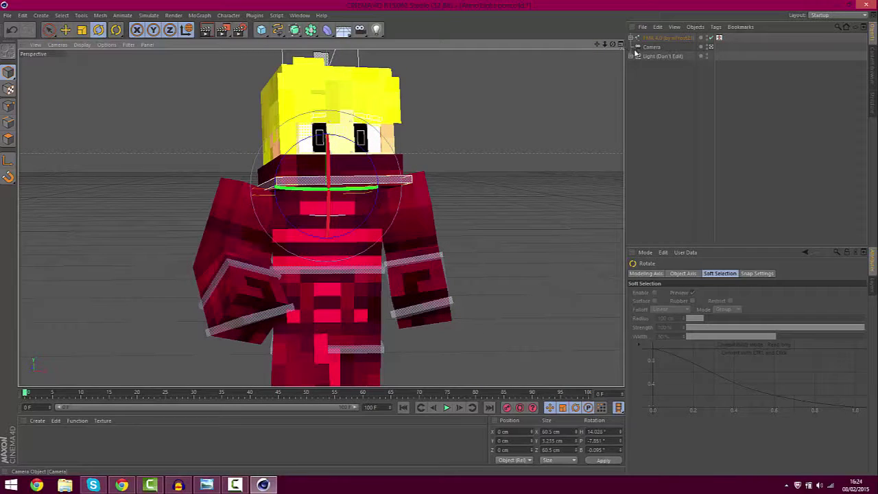
pyautogui.moveTo(605, 47); pyautogui.dragTo(606, 44)
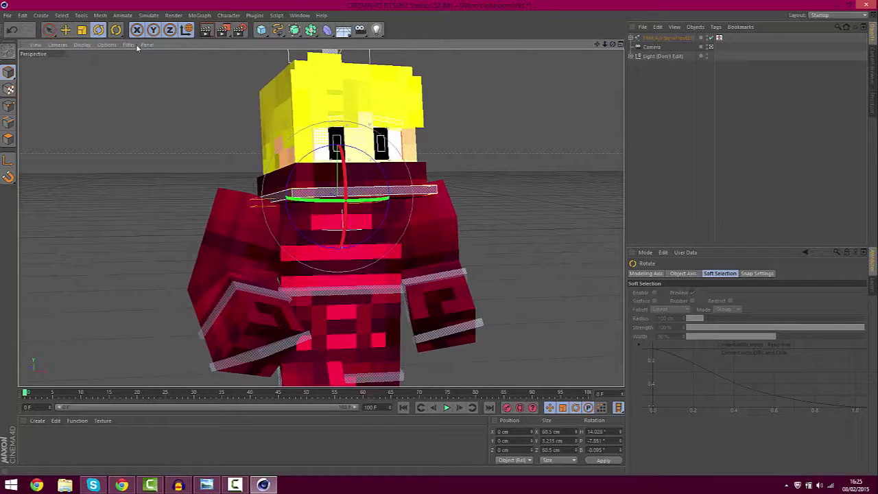
# Set the render to auto-save as 'LuxArtz tutorial' PNG in the GFX > Renders folder
pyautogui.click(242, 30)
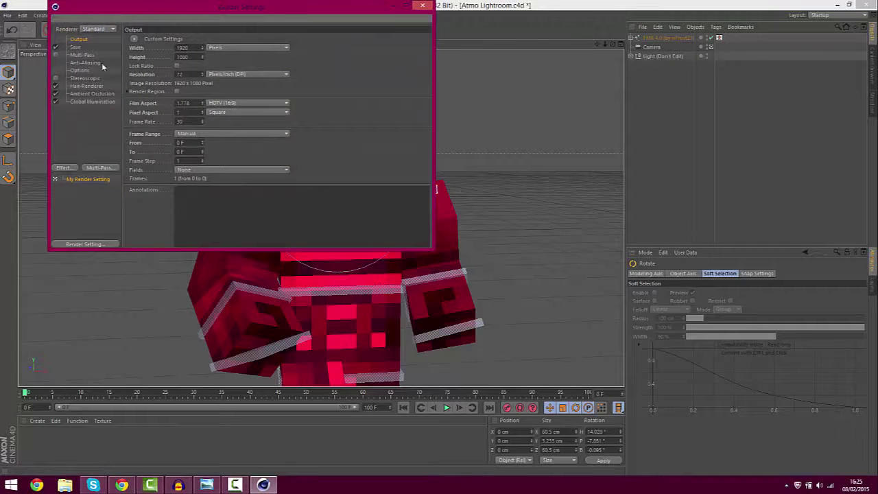
pyautogui.click(75, 48)
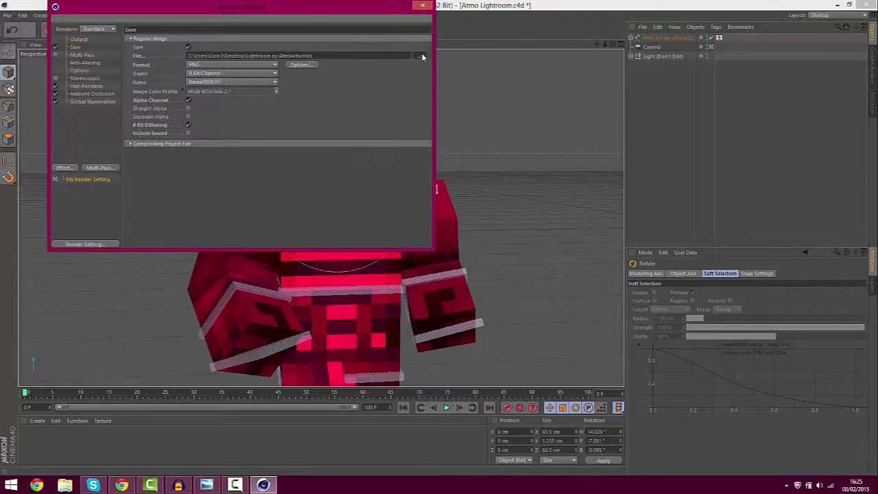
pyautogui.click(421, 57)
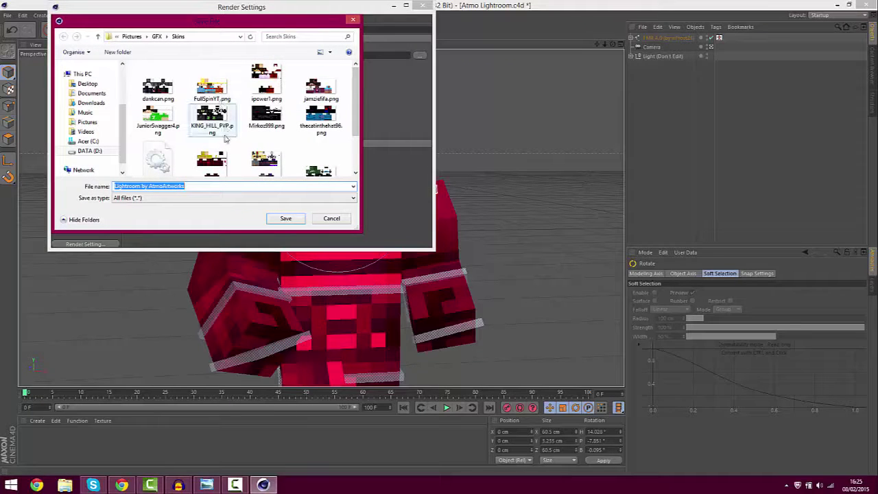
pyautogui.click(156, 36)
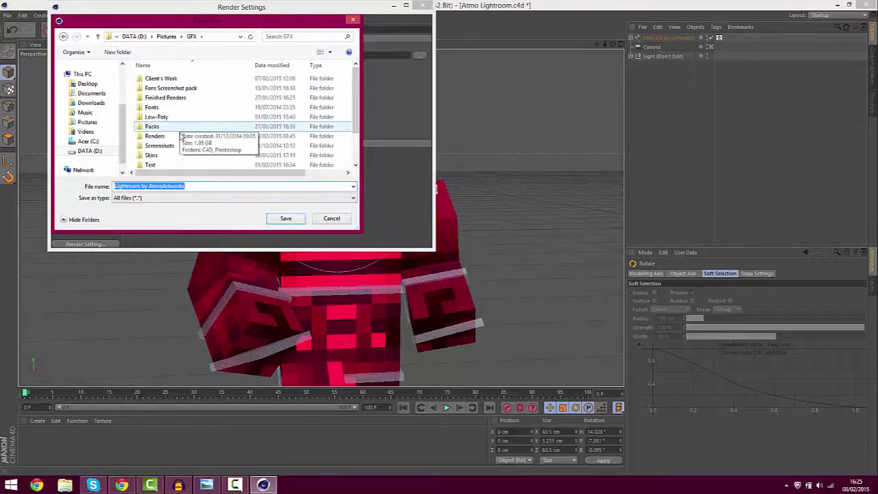
pyautogui.doubleClick(179, 136)
pyautogui.tripleClick(201, 186)
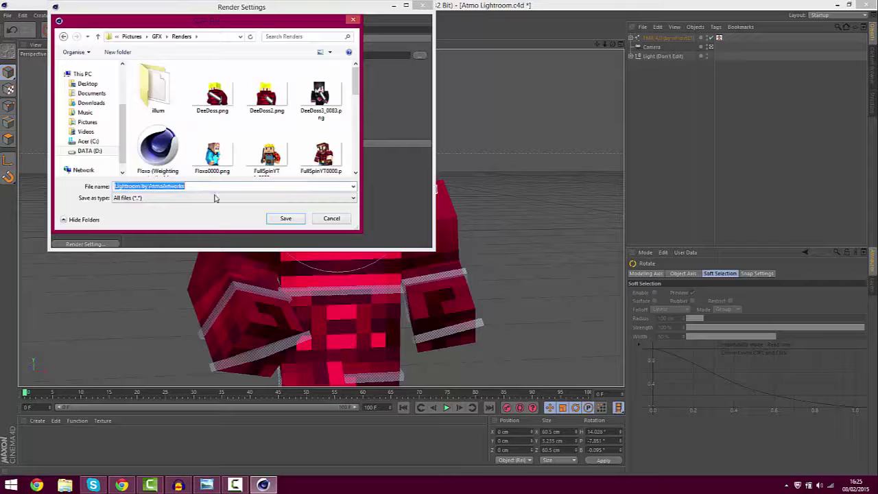
pyautogui.write('LuxArtz tutorial')
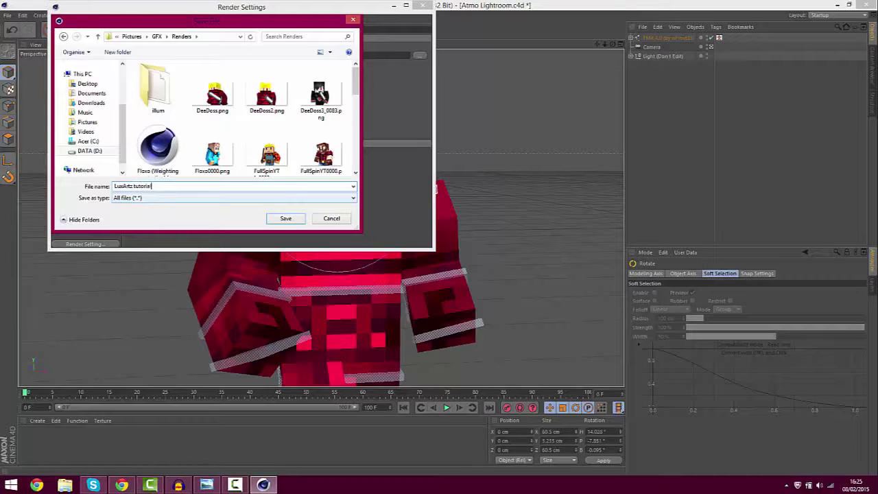
pyautogui.click(287, 221)
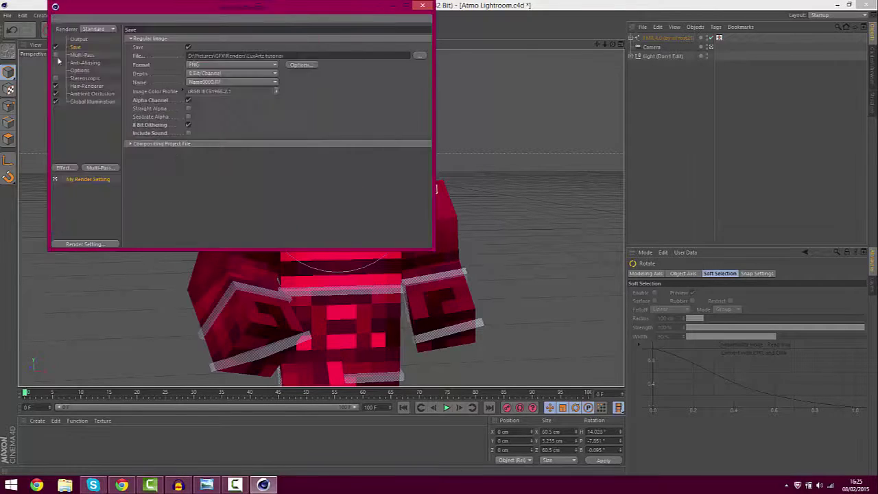
pyautogui.click(423, 7)
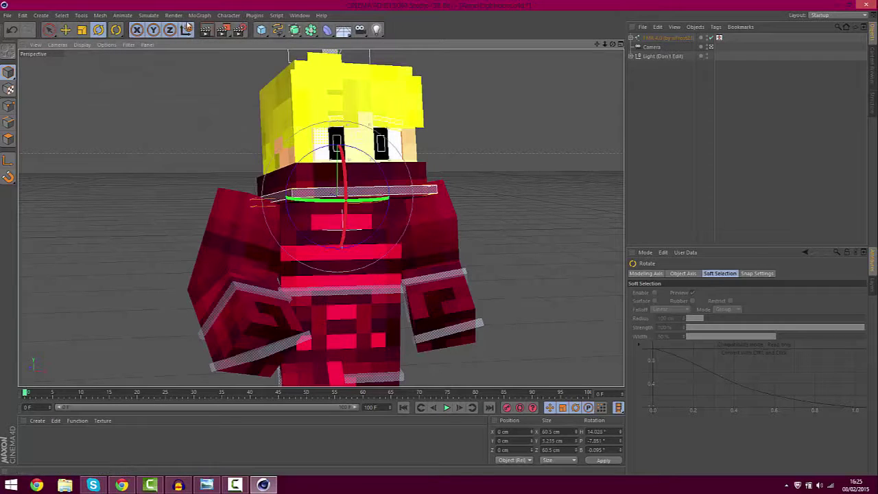
# Render the posed character to a maximized, zoomed-out Picture Viewer, then bring up the Start screen
pyautogui.click(225, 29)
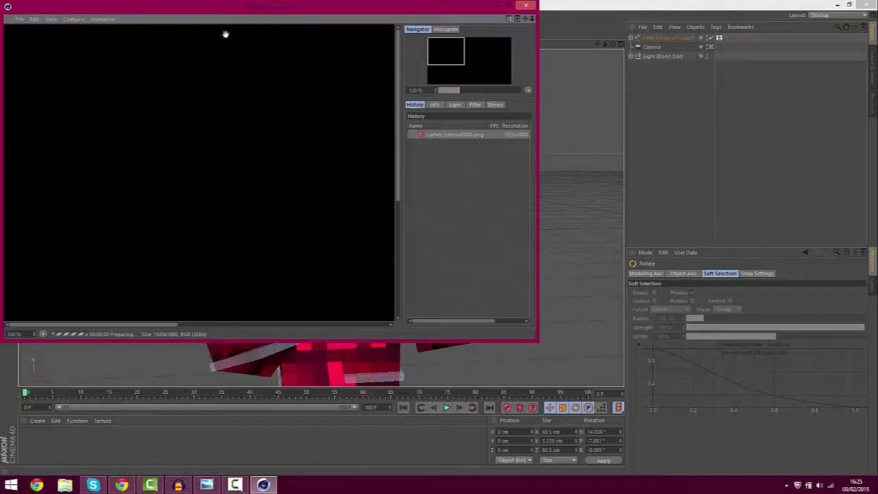
pyautogui.moveTo(253, 16); pyautogui.dragTo(441, 3)
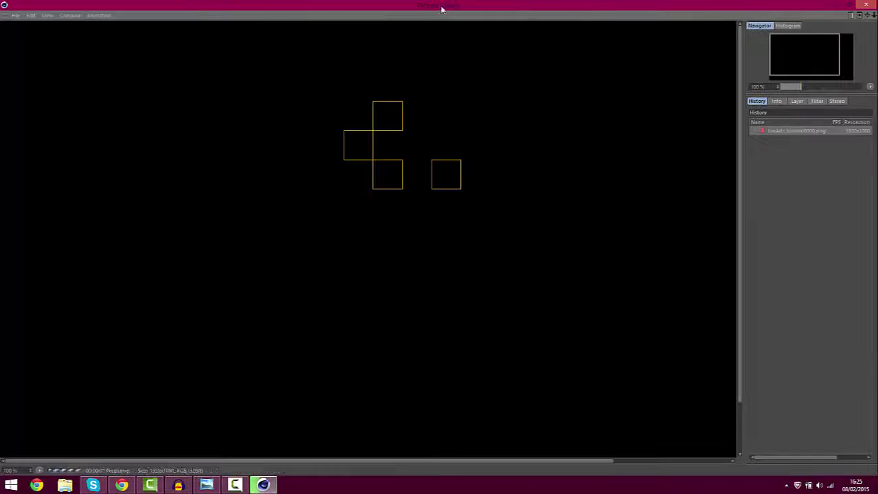
pyautogui.scroll(-3, 430, 138)
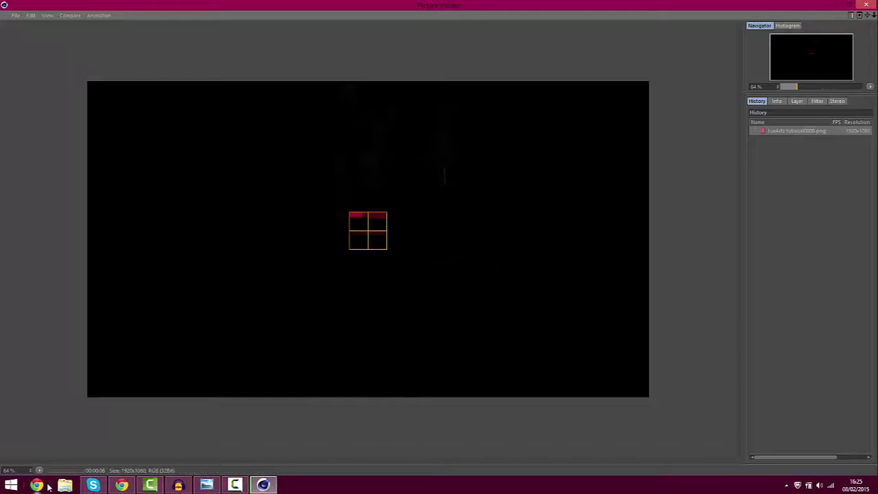
pyautogui.click(9, 487)
# Search 'photo' on the Start screen and launch Adobe Photoshop CC 2014
pyautogui.write('photoshop CC 2014')
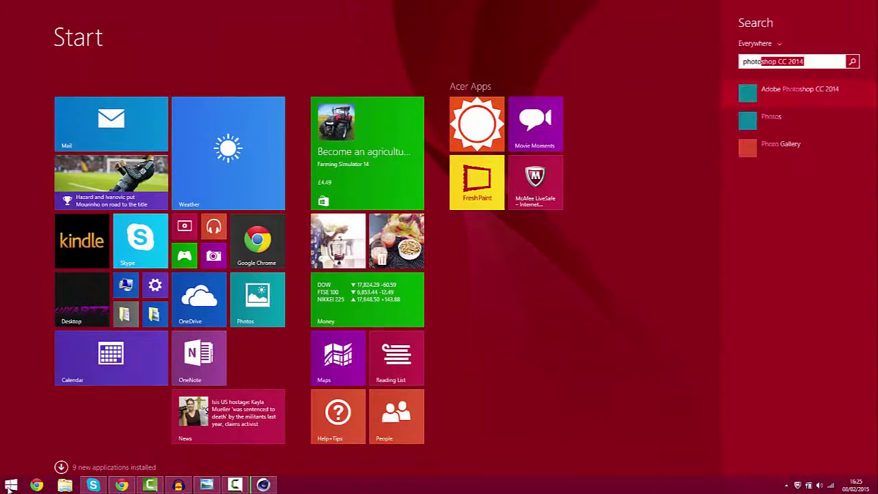
pyautogui.press('Return')
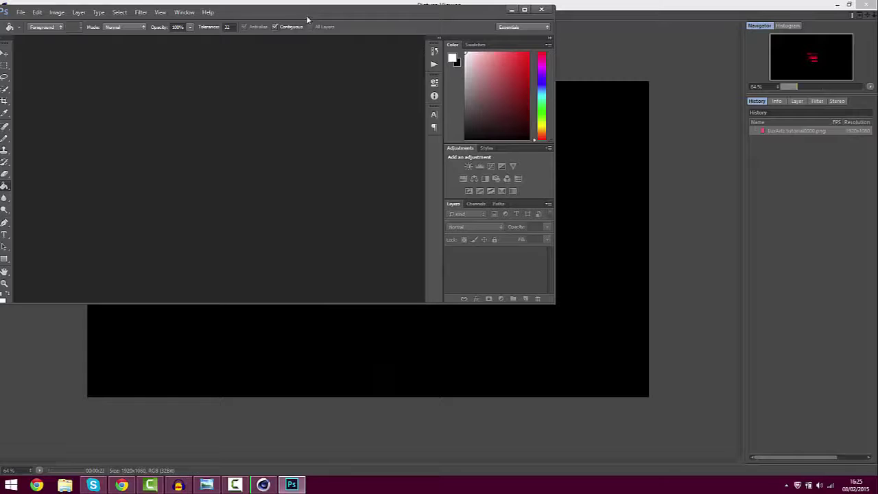
# Browse D: > Pictures > GFX > Packs to Social Network Layouts and pick the YouTube Background template
pyautogui.click(21, 13)
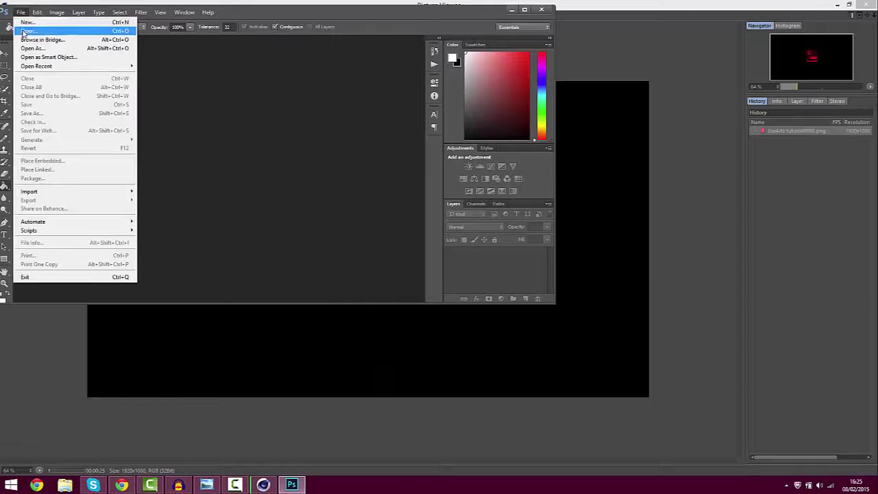
pyautogui.click(29, 31)
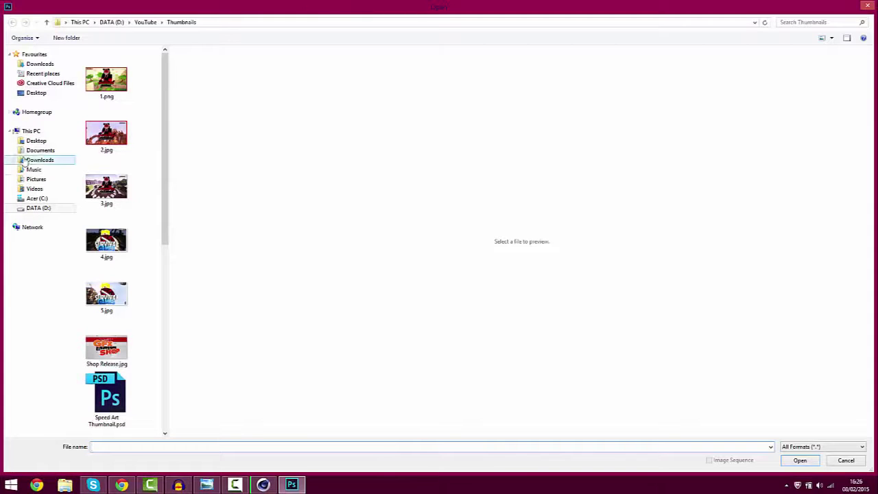
pyautogui.click(112, 22)
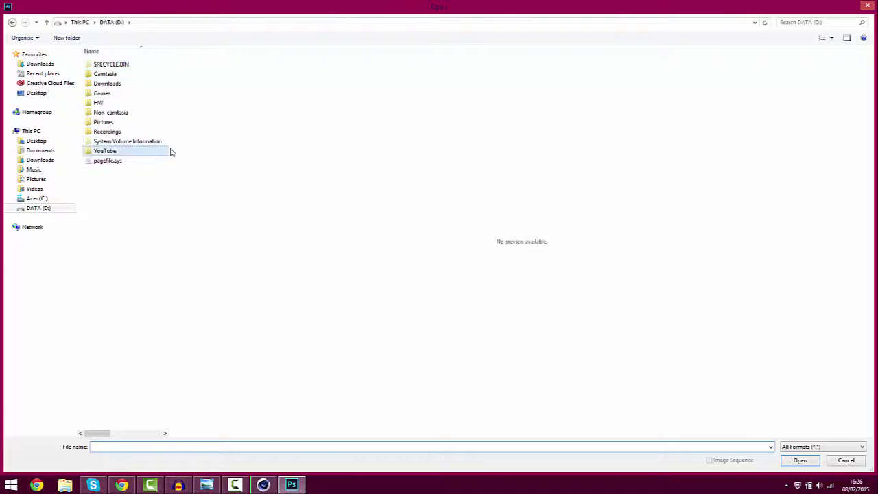
pyautogui.doubleClick(112, 84)
pyautogui.click(11, 22)
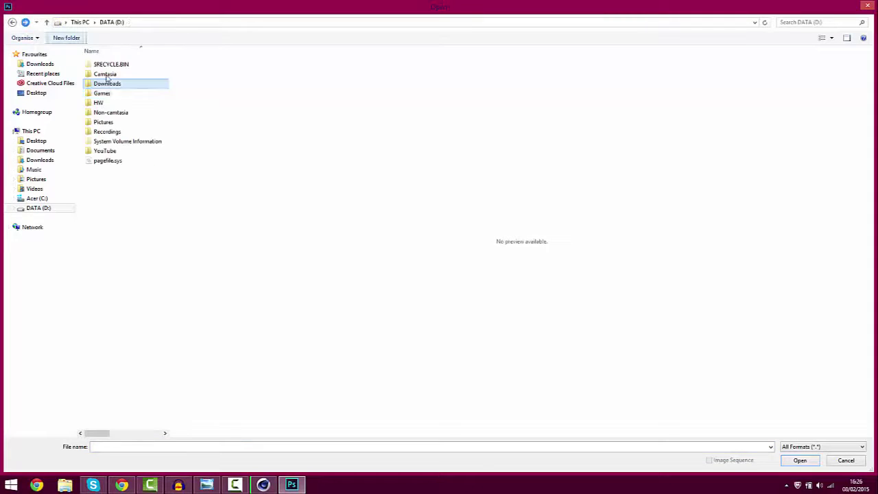
pyautogui.doubleClick(110, 122)
pyautogui.doubleClick(102, 64)
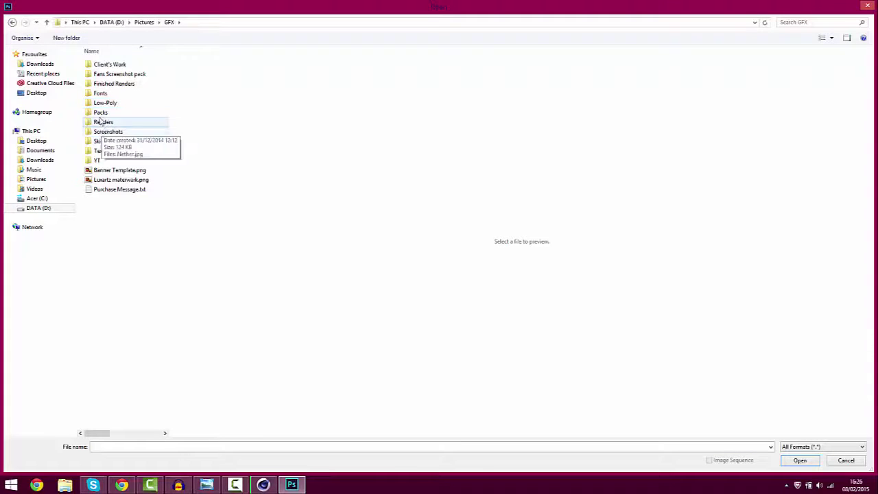
pyautogui.doubleClick(102, 113)
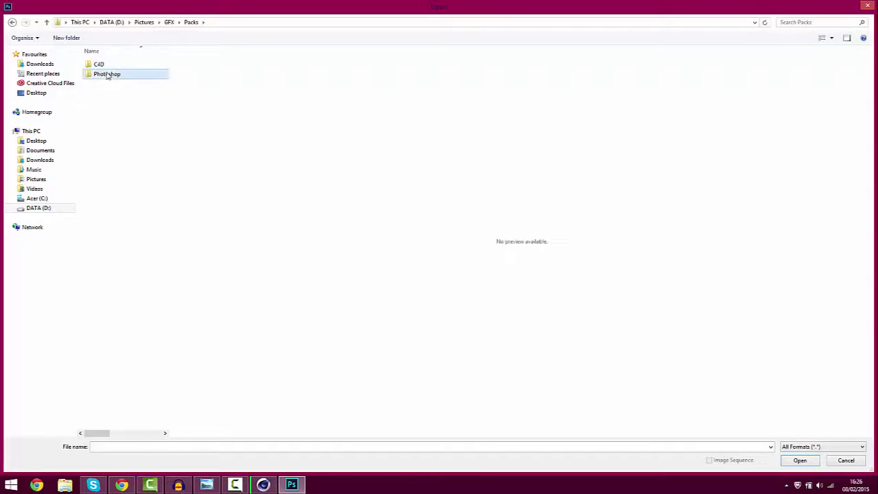
pyautogui.doubleClick(106, 73)
pyautogui.doubleClick(108, 87)
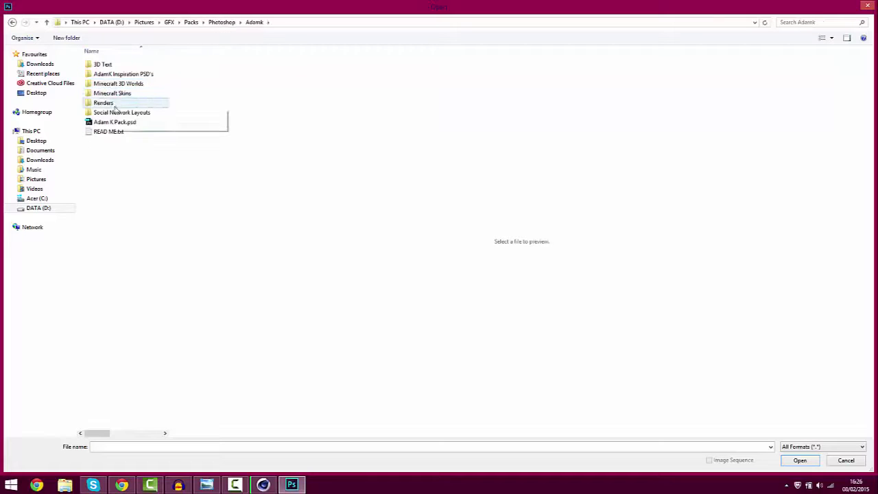
pyautogui.doubleClick(116, 113)
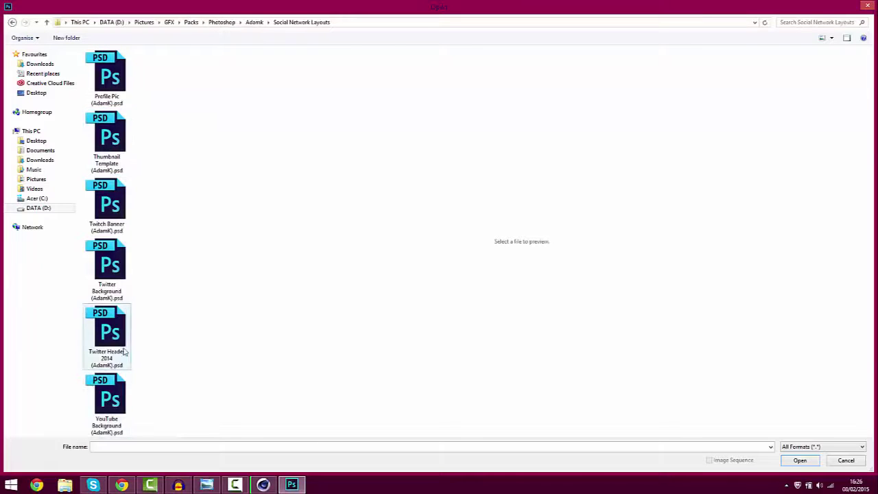
pyautogui.click(102, 401)
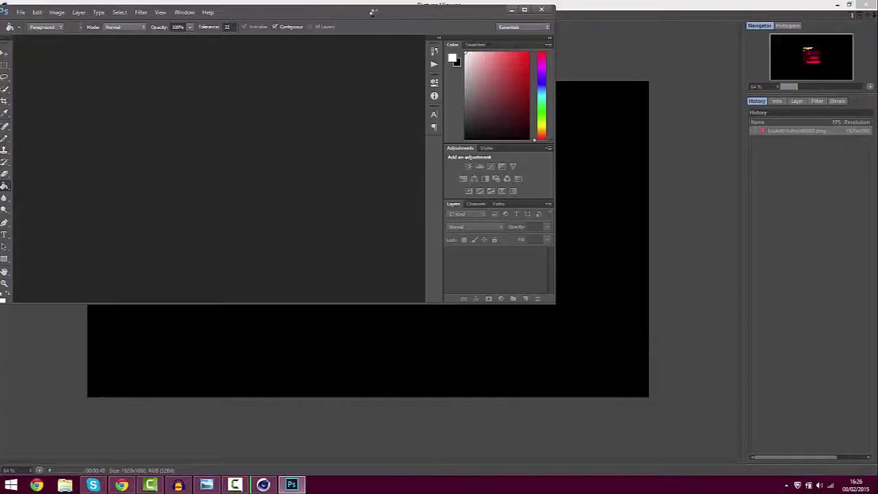
# Maximize Photoshop, delete the text and Hue/Saturation layers leaving Rectangle 2, and zoom to 66.7%
pyautogui.moveTo(373, 12); pyautogui.dragTo(528, 0)
pyautogui.click(9, 46)
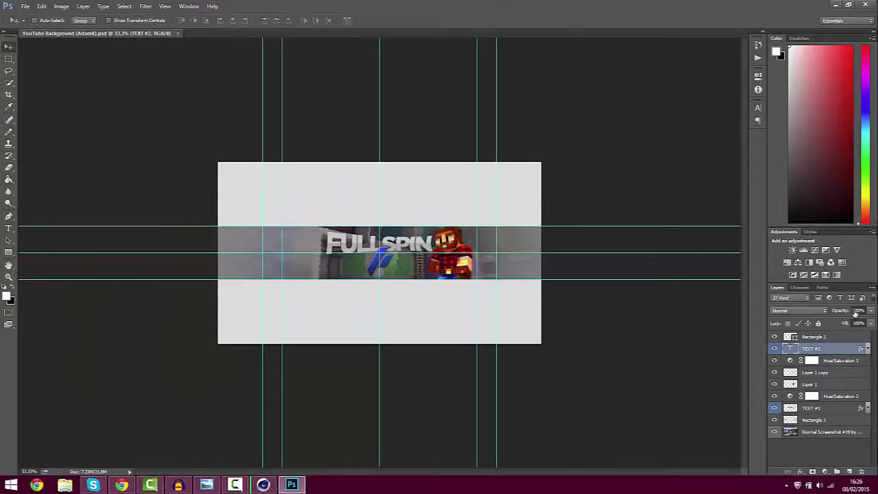
pyautogui.click(831, 338)
pyautogui.click(826, 348)
pyautogui.press('Delete')
pyautogui.press('Delete')
pyautogui.press('Delete')
pyautogui.press('Delete')
pyautogui.press('Delete')
pyautogui.press('Delete')
pyautogui.press('Delete')
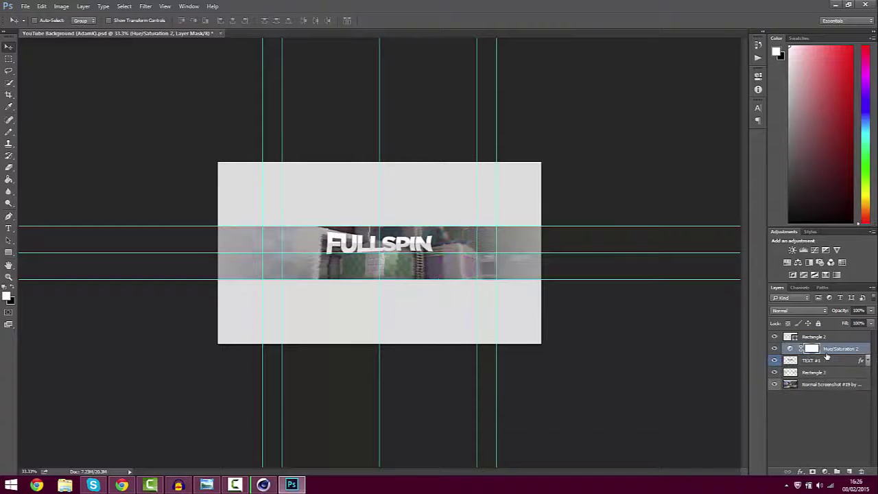
pyautogui.press('Delete')
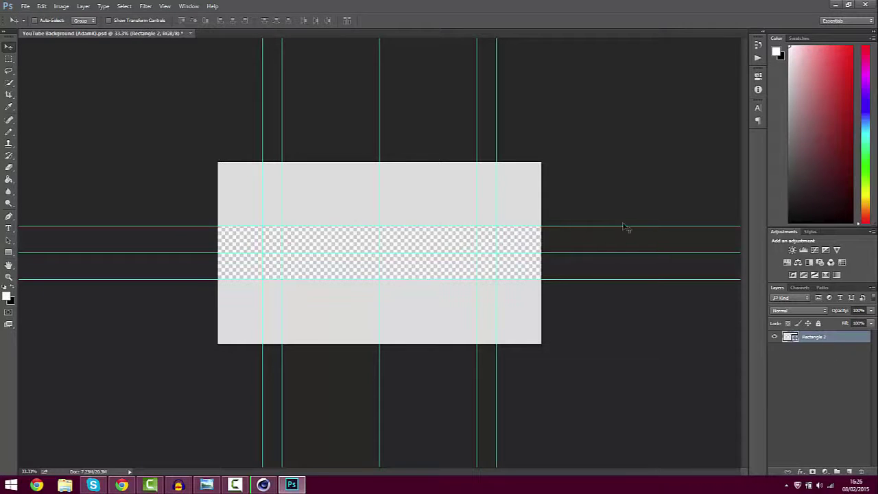
pyautogui.hotkey('ctrl', '+')
pyautogui.hotkey('ctrl', '+')
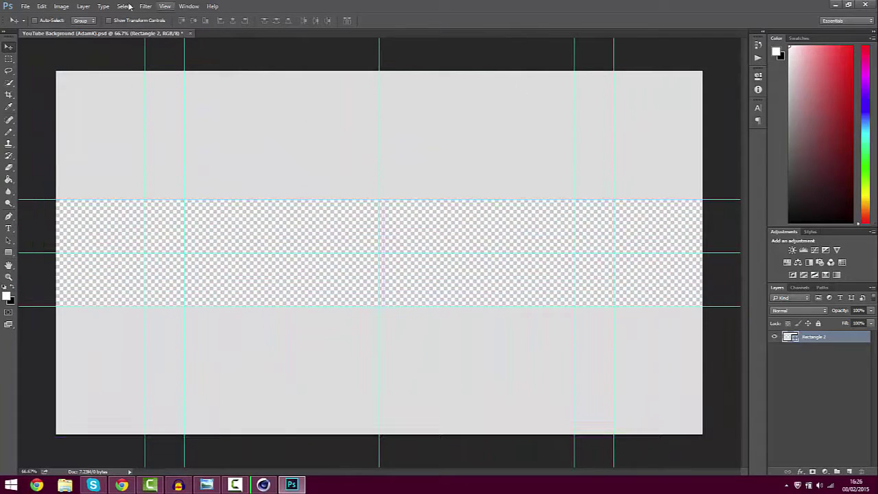
# Open AtmoArtworks Exclusive.psd and ZirtrixFX.psd together from the Photoshop packs folder
pyautogui.click(25, 6)
pyautogui.click(38, 23)
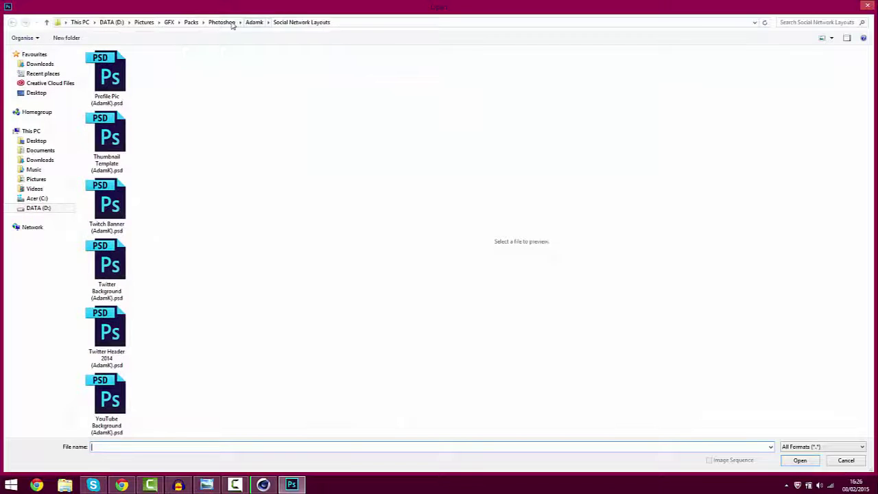
pyautogui.click(230, 23)
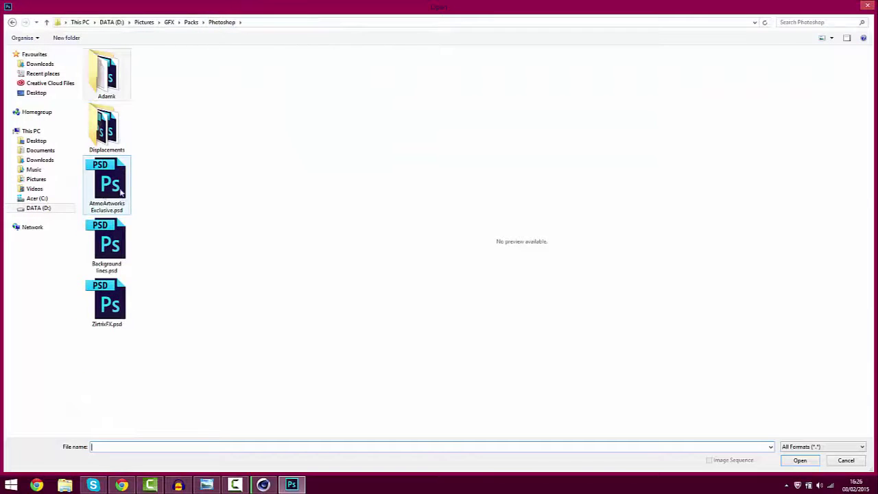
pyautogui.click(122, 188)
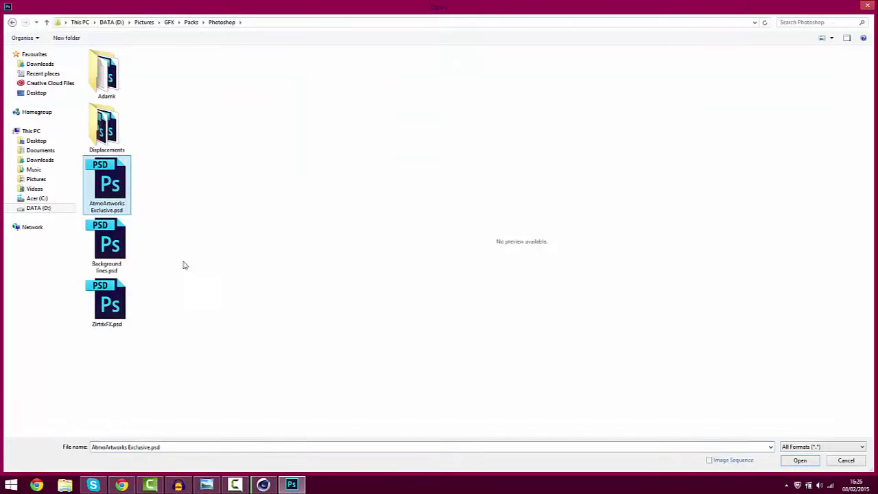
pyautogui.keyDown('ctrl'); pyautogui.click(105, 321); pyautogui.keyUp('ctrl')
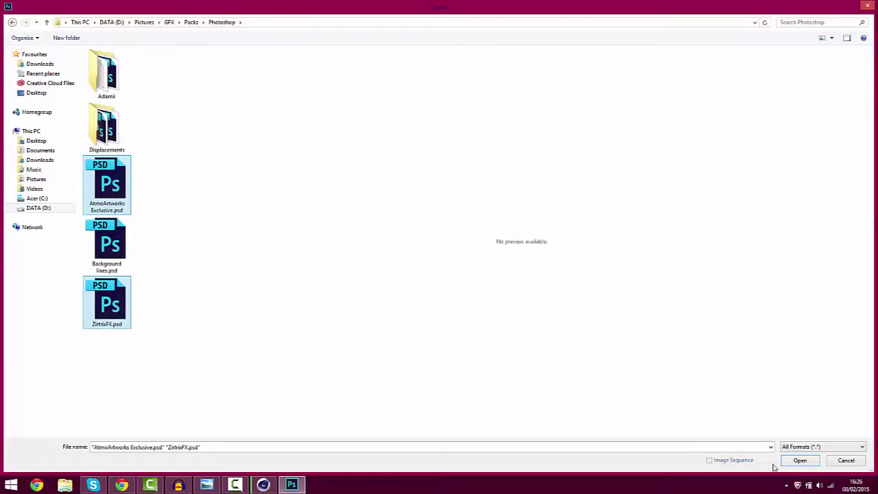
pyautogui.click(798, 461)
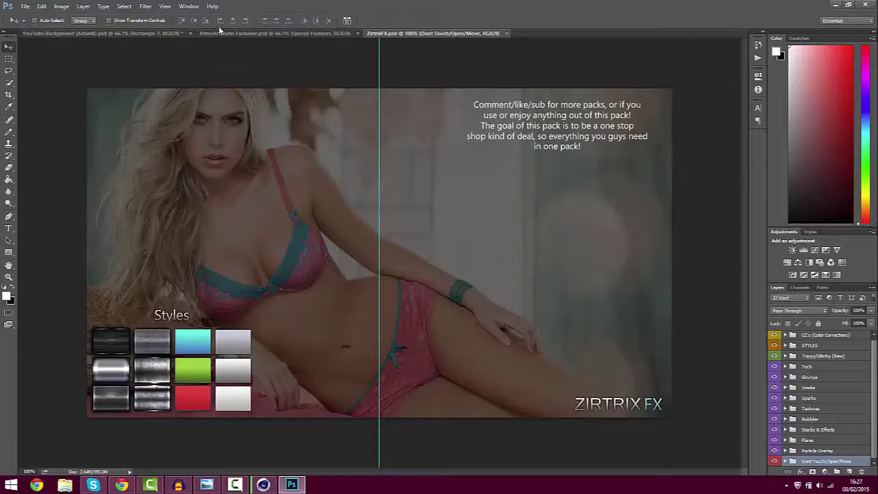
# In AtmoArtworks Exclusive, expand the Screenshot's and Normal Screenshots layer groups
pyautogui.click(214, 33)
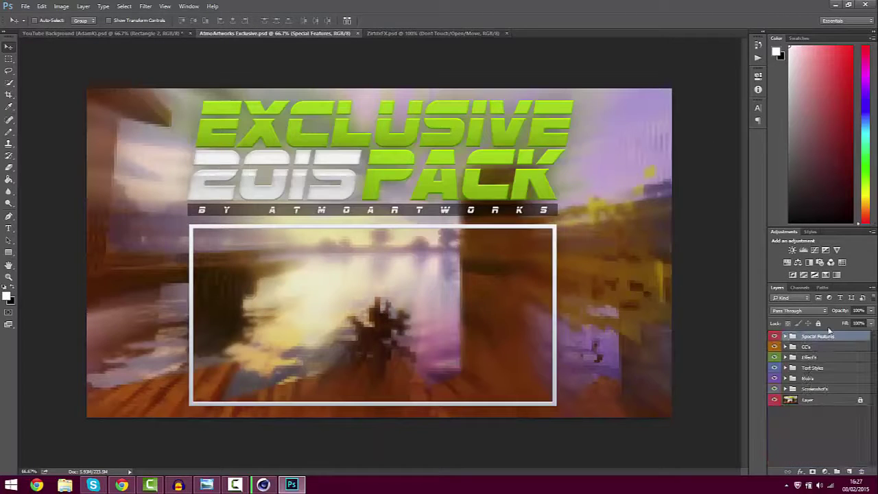
pyautogui.click(785, 389)
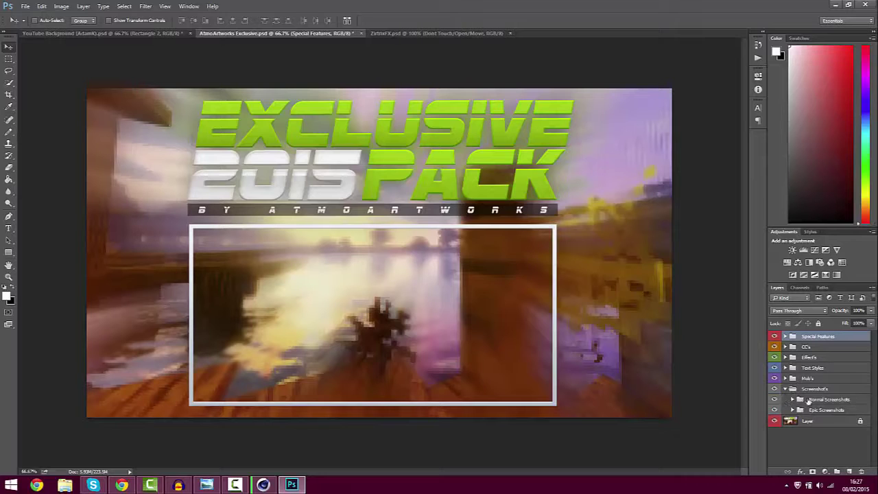
pyautogui.click(794, 399)
pyautogui.scroll(-3, 782, 411)
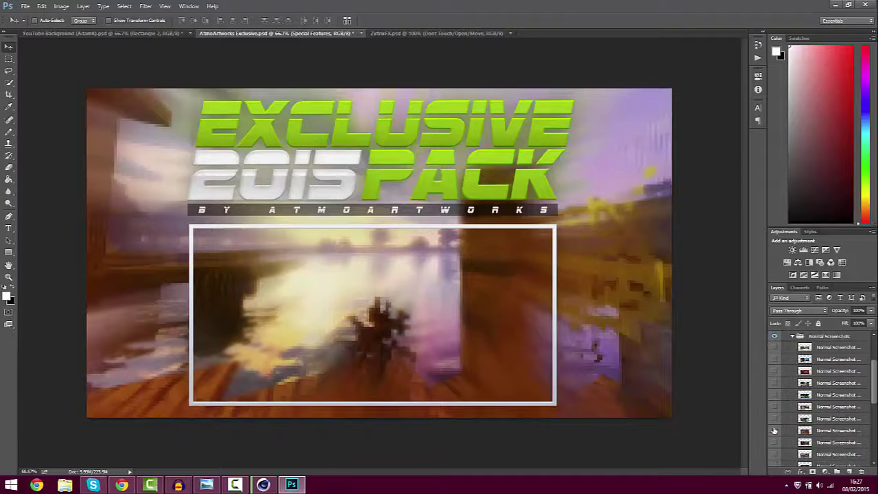
# Preview the cave and snowy village screenshots by toggling their visibility on and off
pyautogui.click(774, 431)
pyautogui.click(773, 431)
pyautogui.click(774, 432)
pyautogui.click(775, 431)
pyautogui.click(774, 442)
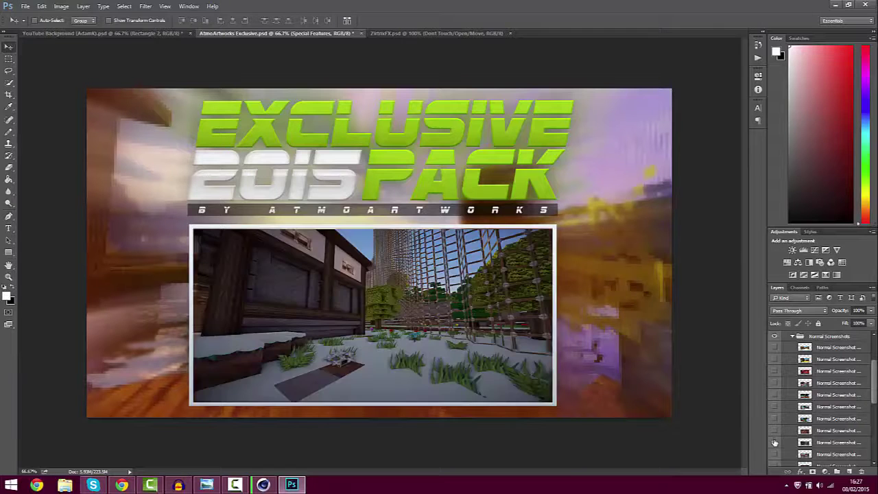
pyautogui.click(775, 442)
# Preview further village, interior and snowy forest screenshots, hiding each again
pyautogui.scroll(-1, 773, 439)
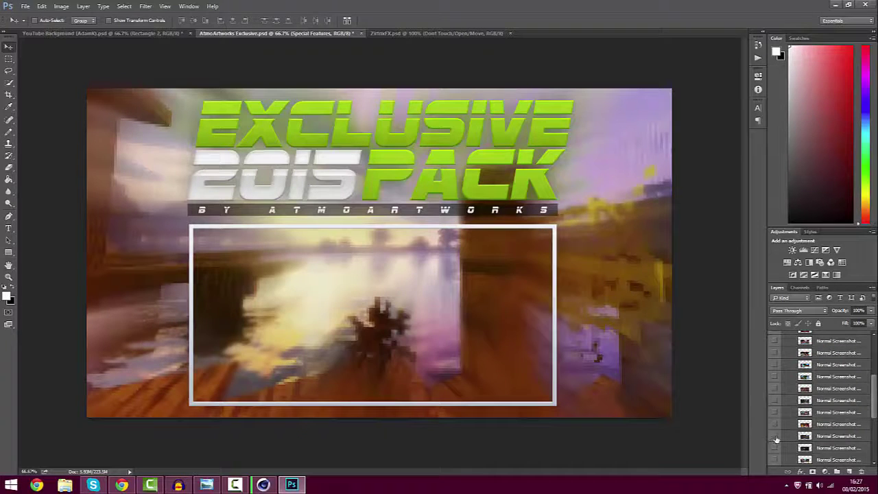
pyautogui.click(775, 437)
pyautogui.click(775, 437)
pyautogui.click(775, 450)
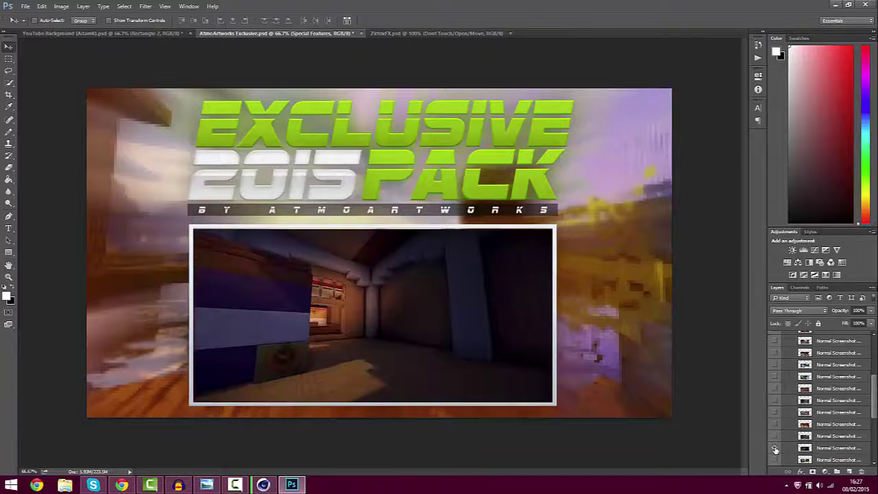
pyautogui.click(775, 449)
pyautogui.click(774, 460)
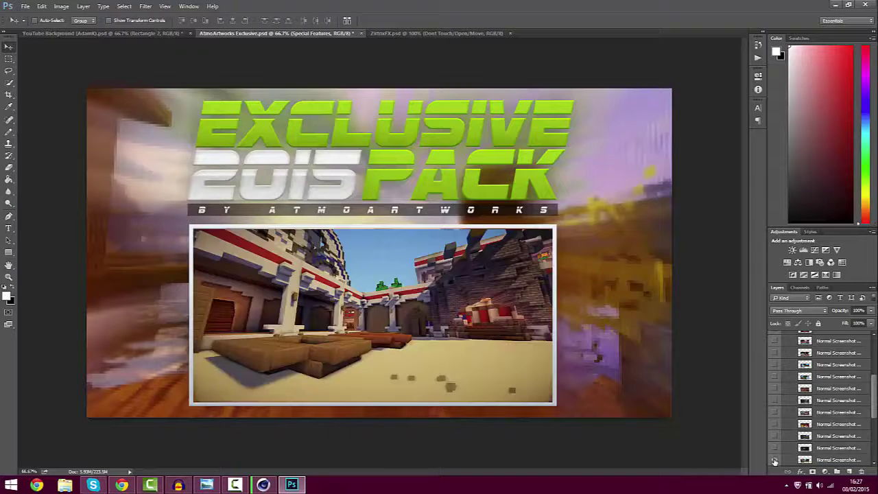
pyautogui.click(775, 461)
pyautogui.click(774, 462)
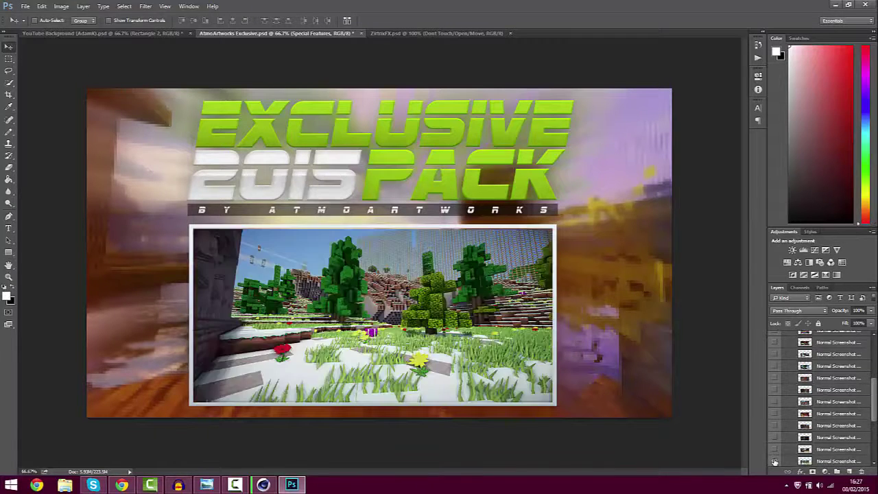
pyautogui.click(774, 449)
pyautogui.click(773, 438)
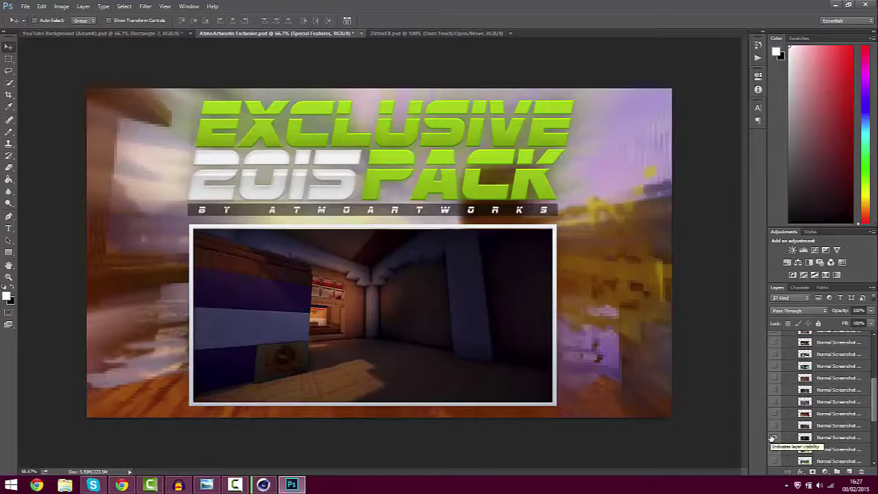
pyautogui.click(772, 438)
# Preview the tree-and-glass screenshot and select the Normal Screenshot #18 layer
pyautogui.scroll(-2, 774, 443)
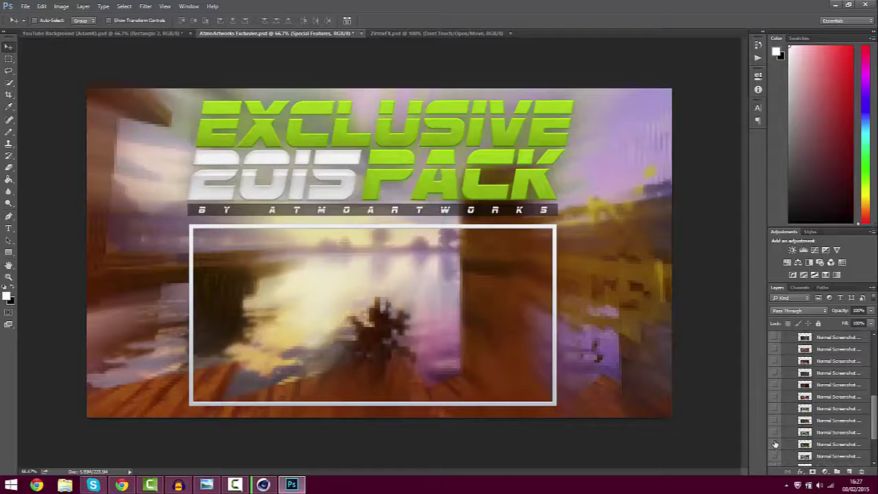
pyautogui.click(775, 444)
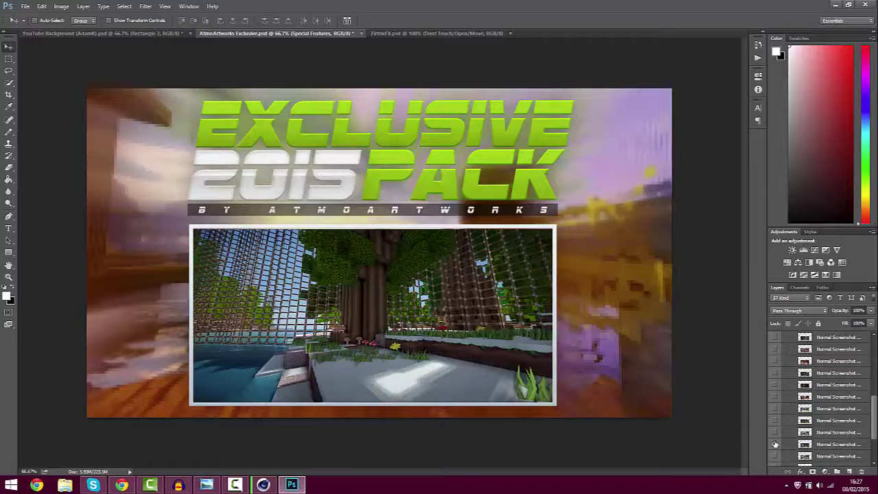
pyautogui.click(775, 445)
pyautogui.click(817, 445)
# Float the AtmoArtworks window, drag Normal Screenshot #18 into the banner, and place it under Rectangle 2
pyautogui.moveTo(358, 34); pyautogui.dragTo(450, 177)
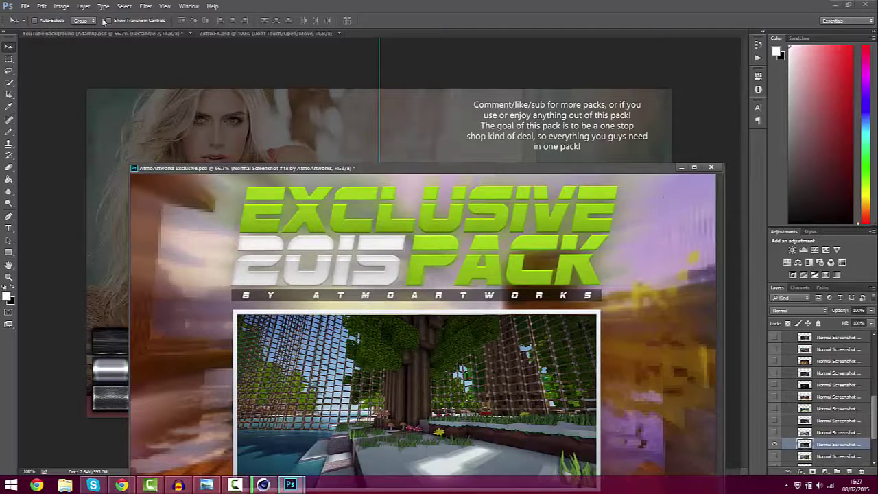
pyautogui.click(102, 35)
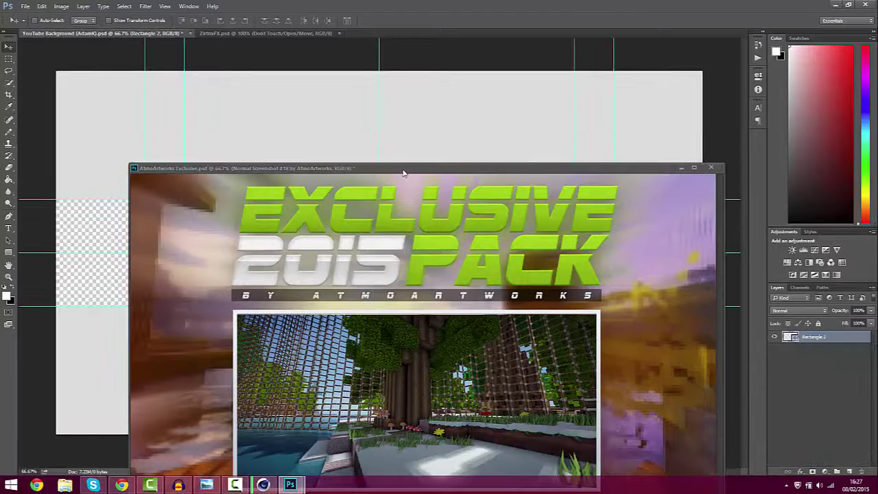
pyautogui.moveTo(404, 173); pyautogui.dragTo(349, 176)
pyautogui.moveTo(821, 461); pyautogui.dragTo(459, 94)
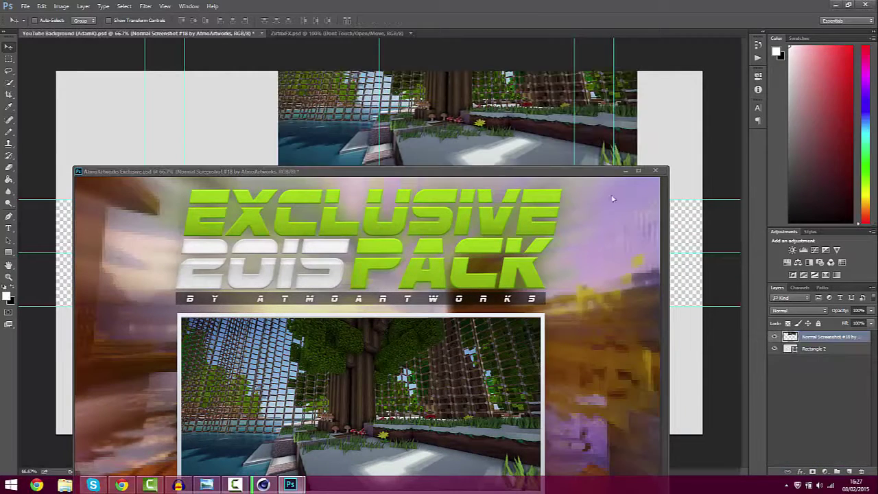
pyautogui.click(625, 170)
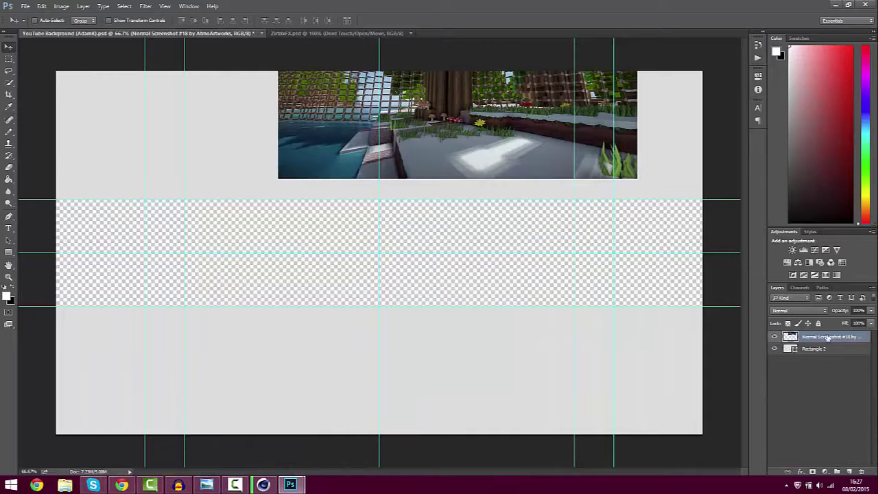
pyautogui.moveTo(827, 338); pyautogui.dragTo(811, 350)
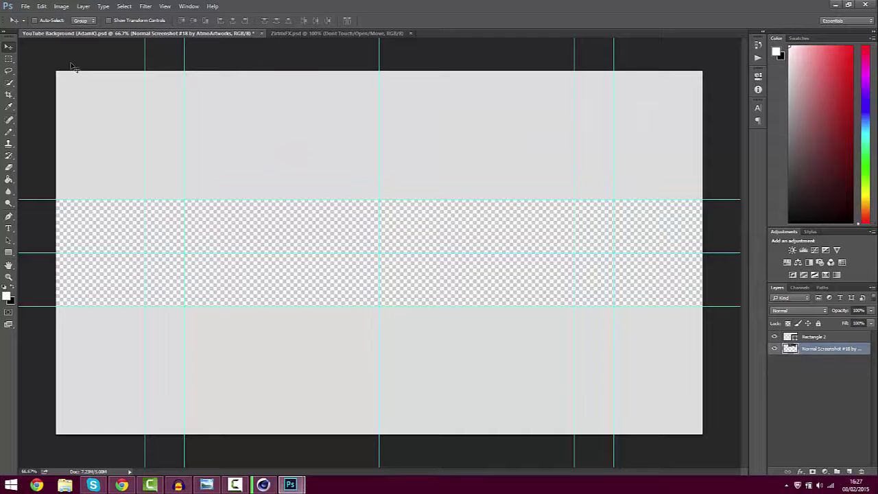
# Move the screenshot into the empty middle band and Free Transform it to about 180.73% width
pyautogui.moveTo(396, 295); pyautogui.dragTo(223, 439)
pyautogui.hotkey('ctrl', 't')
pyautogui.moveTo(416, 199); pyautogui.dragTo(725, 109)
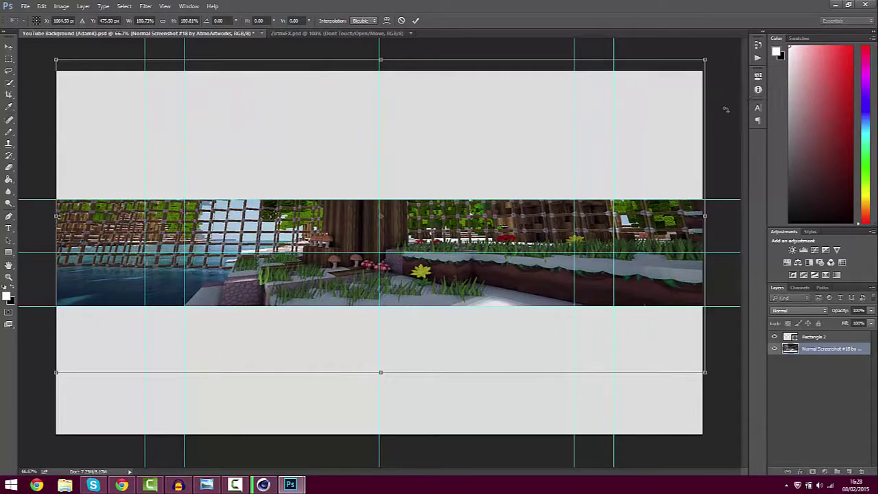
# Nudge the enlarged screenshot a few pixels left and down, then commit the transform
pyautogui.press('Left')
pyautogui.press('Down')
pyautogui.press('Down')
pyautogui.press('Down')
pyautogui.press('Down')
pyautogui.press('Down')
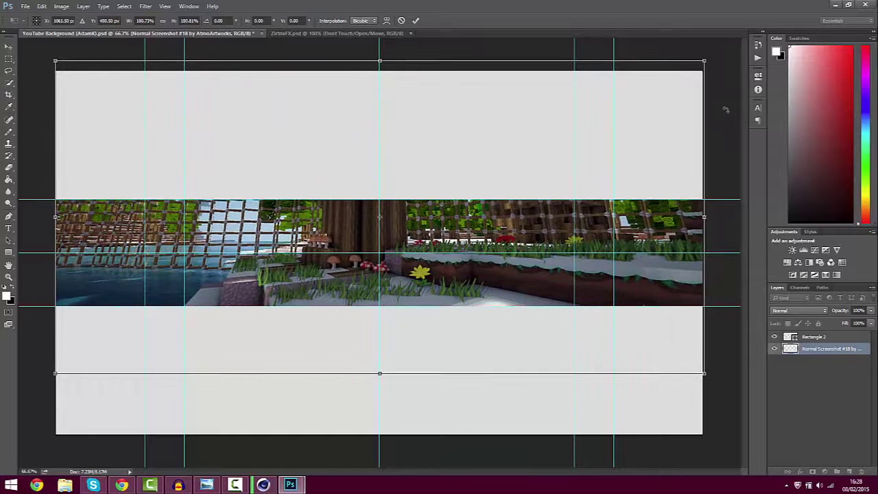
pyautogui.press('Left')
pyautogui.press('Left')
pyautogui.press('Left')
pyautogui.press('Left')
pyautogui.press('Left')
pyautogui.press('Down')
pyautogui.press('Down')
pyautogui.press('Down')
pyautogui.press('Down')
pyautogui.press('Down')
pyautogui.press('Down')
pyautogui.press('Down')
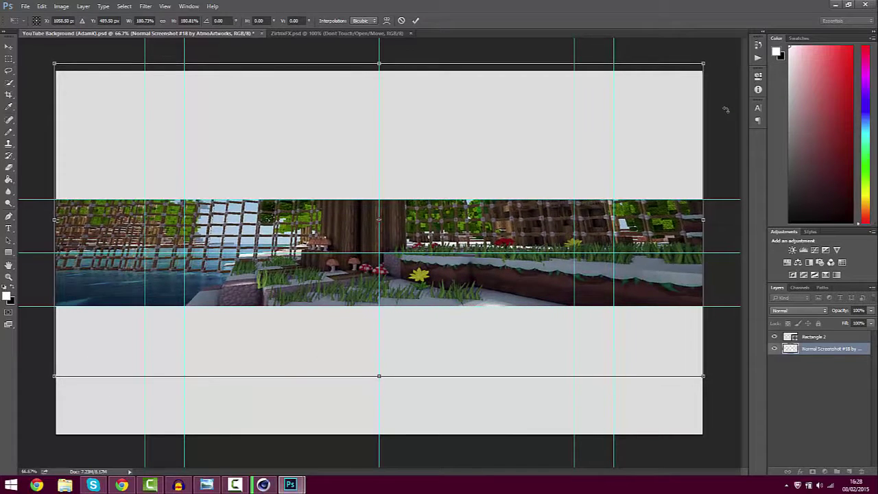
pyautogui.press('Down')
pyautogui.press('Down')
pyautogui.press('Down')
pyautogui.press('Down')
pyautogui.press('Down')
pyautogui.press('Down')
pyautogui.press('Down')
pyautogui.press('Down')
pyautogui.press('Down')
pyautogui.press('Down')
pyautogui.press('Down')
pyautogui.press('Down')
pyautogui.press('Down')
pyautogui.press('Down')
pyautogui.press('Down')
pyautogui.press('Down')
pyautogui.press('Down')
pyautogui.press('Down')
pyautogui.press('Down')
pyautogui.press('Down')
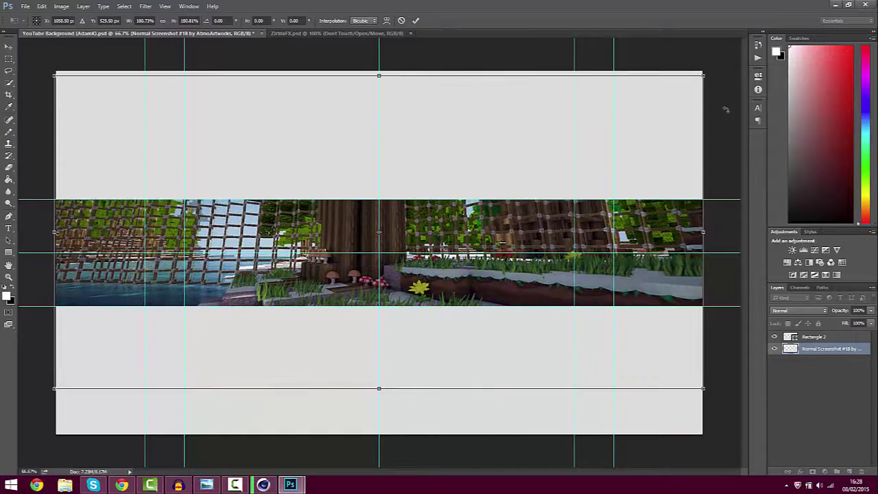
pyautogui.press('Down')
pyautogui.press('Down')
pyautogui.press('Down')
pyautogui.press('Down')
pyautogui.press('Down')
pyautogui.press('Down')
pyautogui.press('Down')
pyautogui.press('Down')
pyautogui.press('Down')
pyautogui.press('Down')
pyautogui.press('Down')
pyautogui.press('Down')
pyautogui.press('Down')
pyautogui.press('Down')
pyautogui.press('Down')
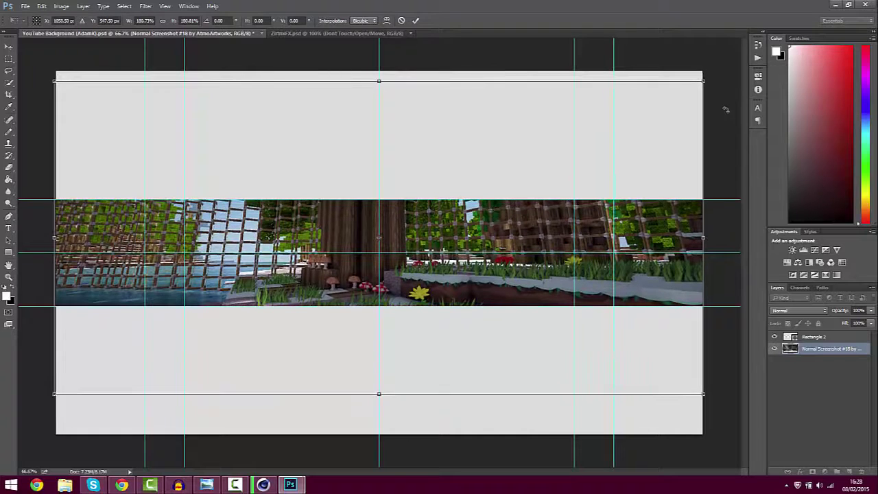
pyautogui.press('Down')
pyautogui.press('Down')
pyautogui.press('Down')
pyautogui.press('Down')
pyautogui.press('Down')
pyautogui.press('Down')
pyautogui.press('Down')
pyautogui.press('Down')
pyautogui.press('Down')
pyautogui.press('Down')
pyautogui.press('Down')
pyautogui.press('Down')
pyautogui.press('Down')
pyautogui.press('Down')
pyautogui.press('Down')
pyautogui.press('Down')
pyautogui.press('Down')
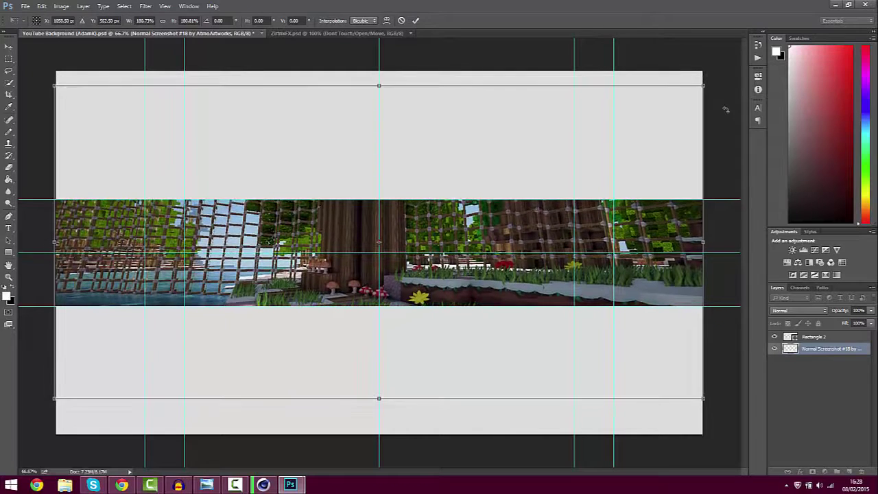
pyautogui.press('Down')
pyautogui.press('Down')
pyautogui.press('Down')
pyautogui.press('Down')
pyautogui.press('Down')
pyautogui.press('Down')
pyautogui.press('Down')
pyautogui.press('Down')
pyautogui.press('Down')
pyautogui.press('Down')
pyautogui.press('Down')
pyautogui.press('Down')
pyautogui.press('Down')
pyautogui.press('Down')
pyautogui.press('Down')
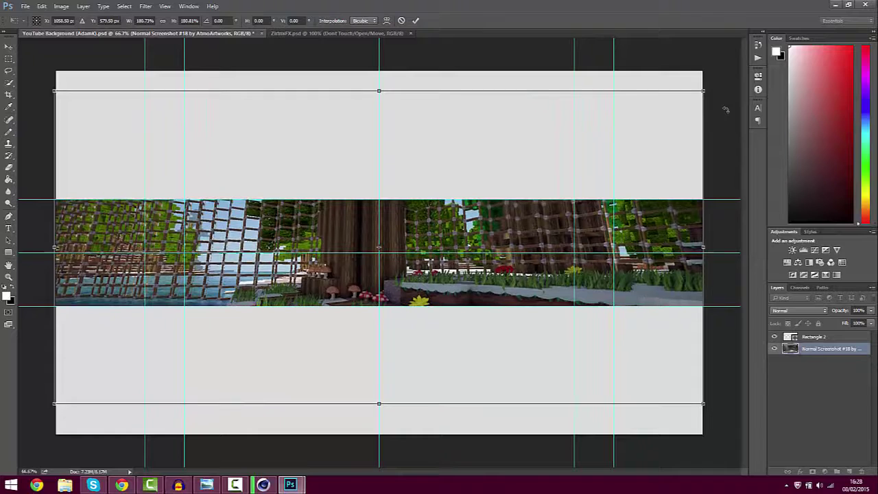
pyautogui.press('Down')
pyautogui.press('Down')
pyautogui.press('Down')
pyautogui.press('Down')
pyautogui.press('Down')
pyautogui.press('Down')
pyautogui.press('Down')
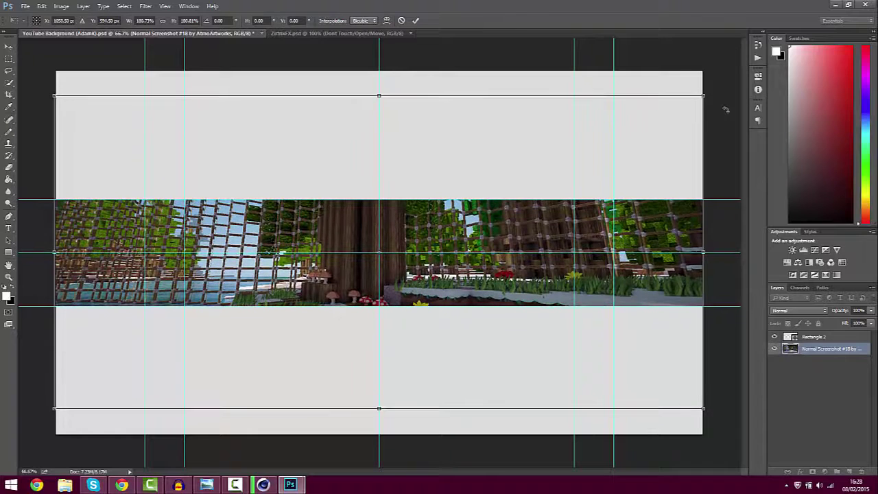
pyautogui.press('Return')
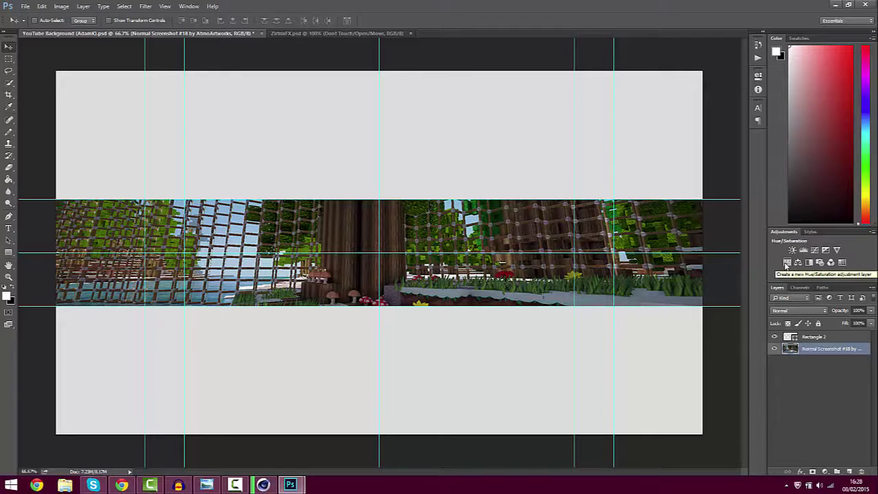
# Add a Hue/Saturation adjustment over the screenshot with saturation at about -86
pyautogui.click(786, 264)
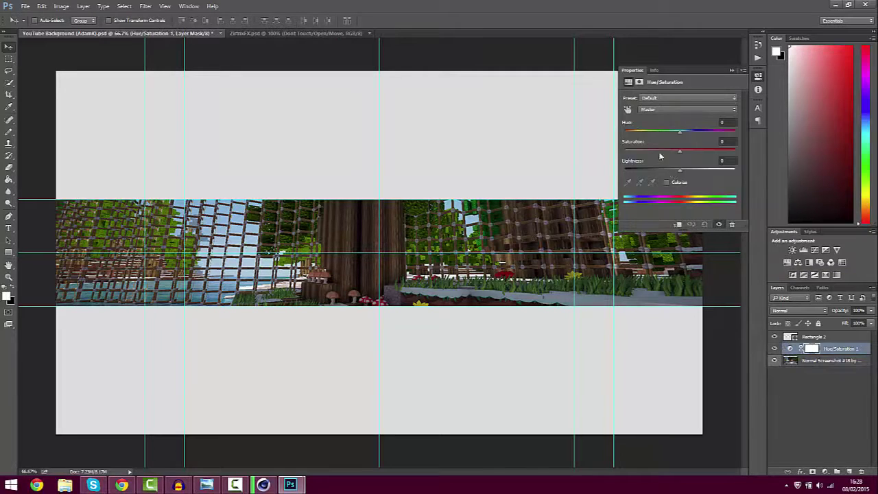
pyautogui.moveTo(658, 154); pyautogui.dragTo(632, 152)
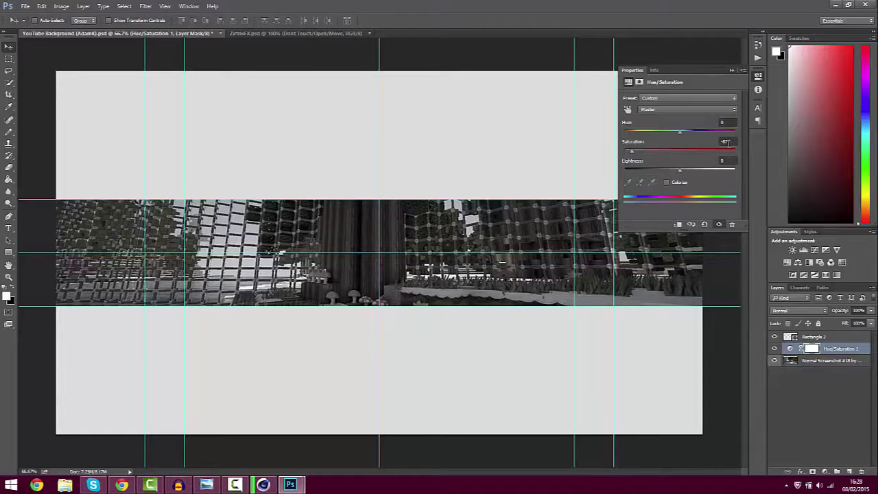
pyautogui.click(731, 71)
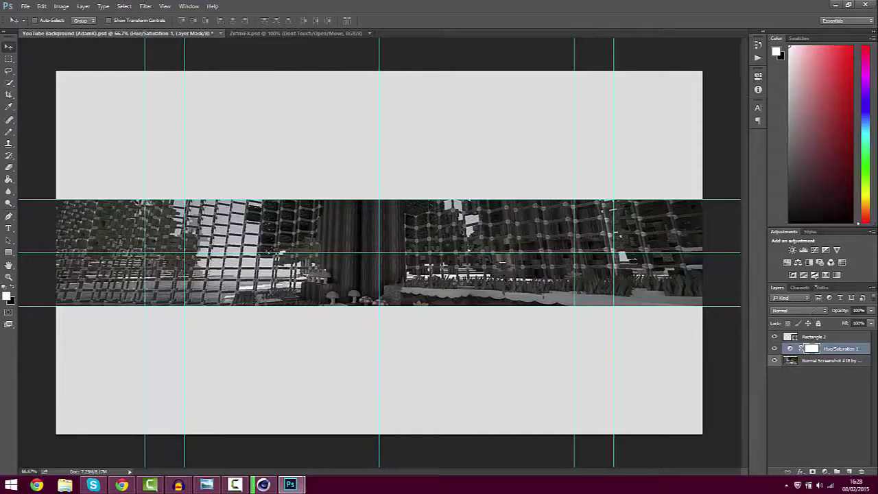
pyautogui.click(165, 6)
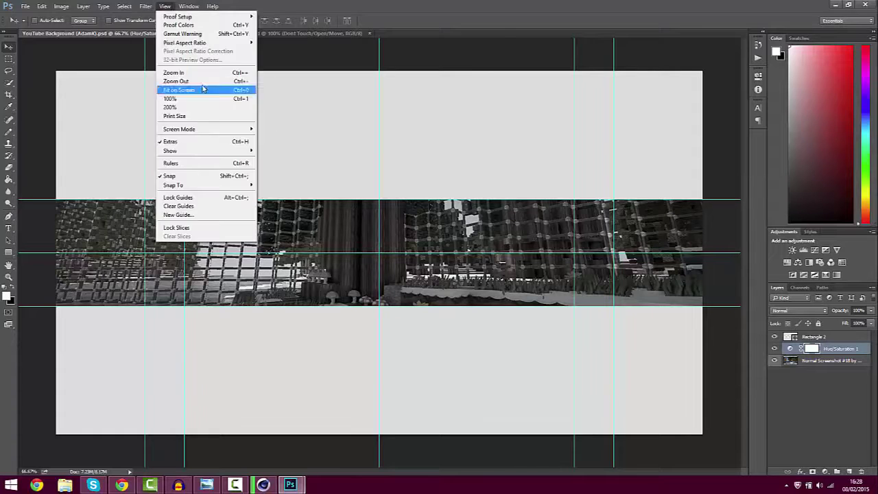
# Apply Filter > Blur > Radial Blur using the Zoom blur method
pyautogui.moveTo(146, 6)
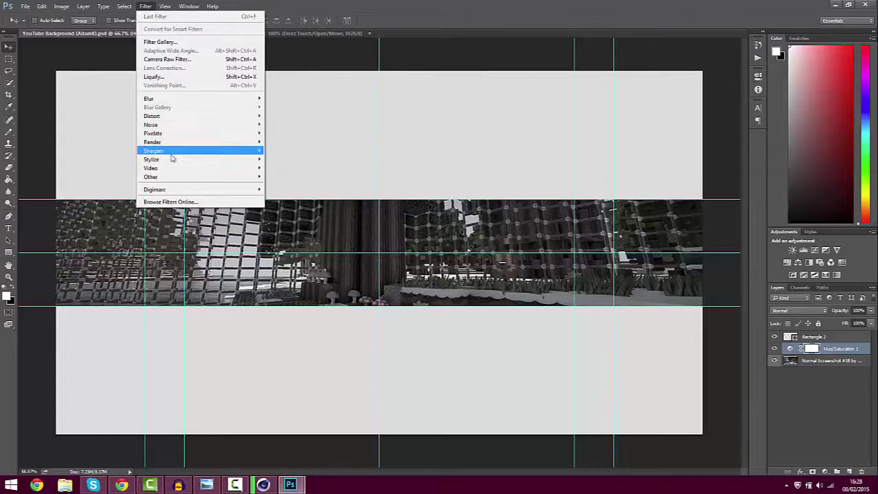
pyautogui.moveTo(164, 146)
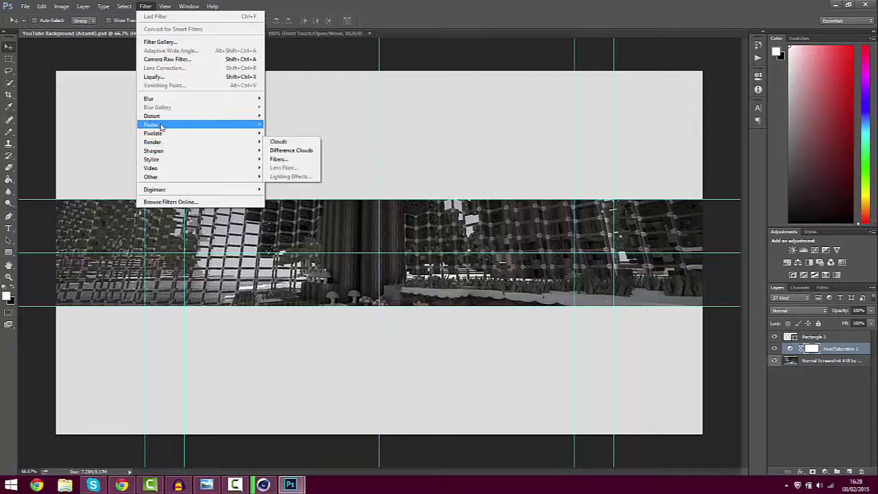
pyautogui.moveTo(218, 100)
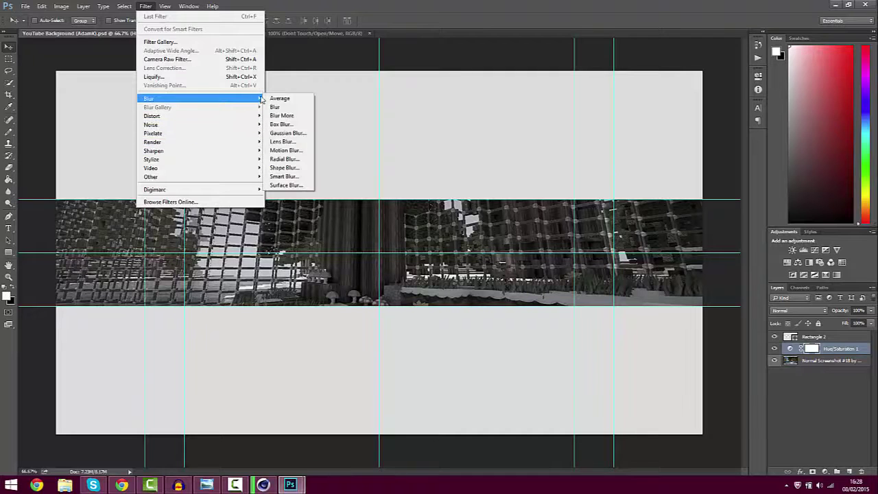
pyautogui.click(283, 159)
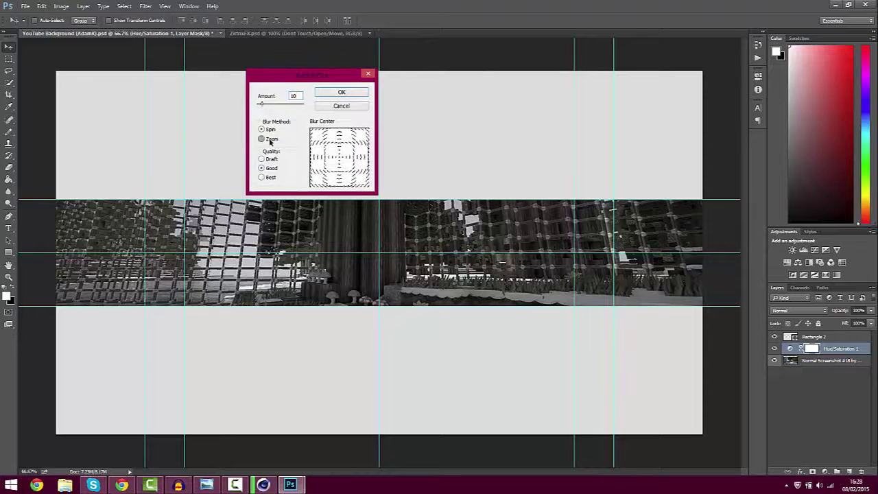
pyautogui.click(262, 139)
pyautogui.click(341, 93)
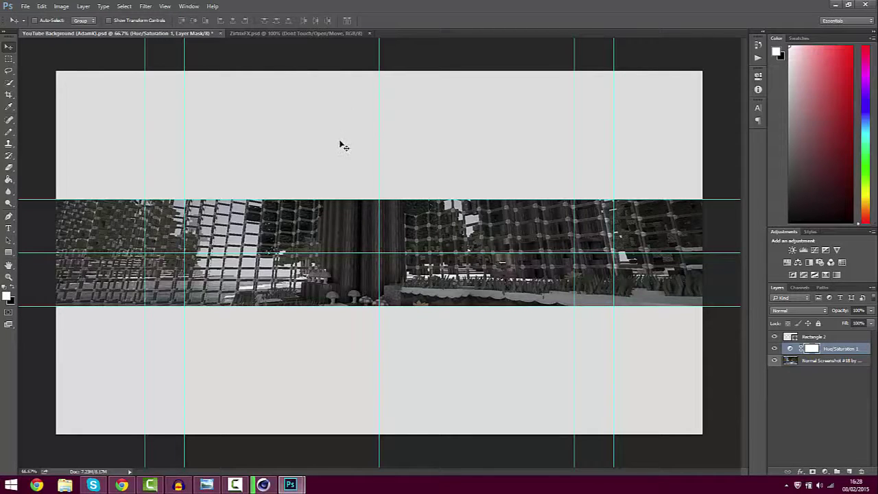
# Select the screenshot layer and apply the Zoom radial blur to it
pyautogui.click(836, 361)
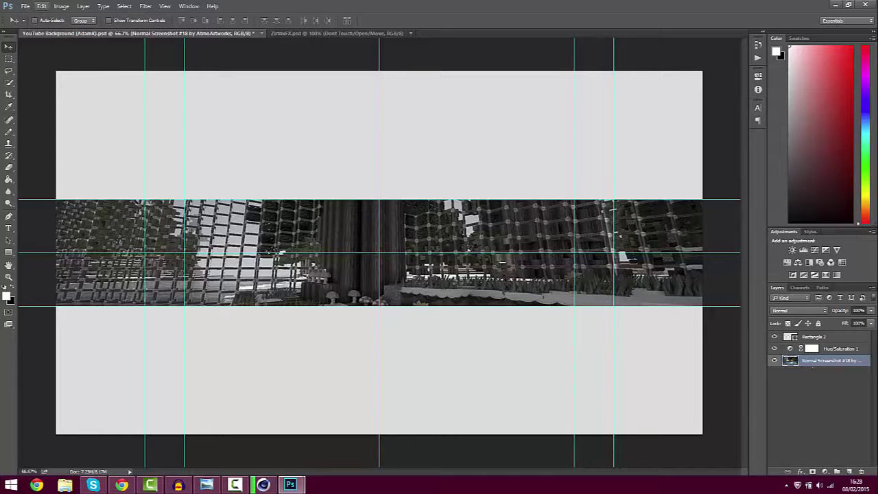
pyautogui.click(145, 7)
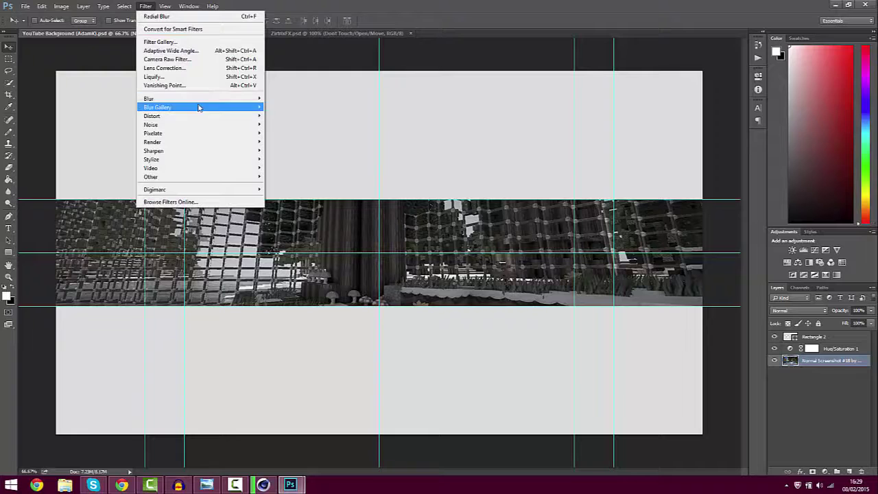
pyautogui.moveTo(227, 99)
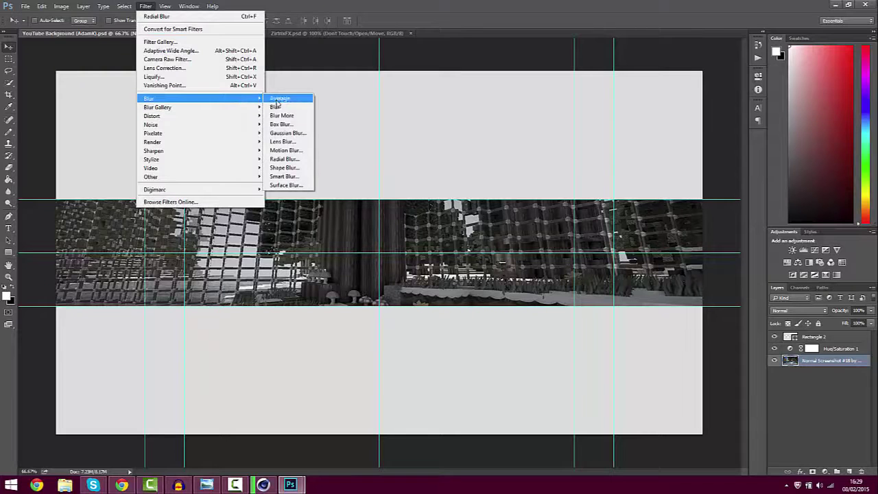
pyautogui.click(285, 159)
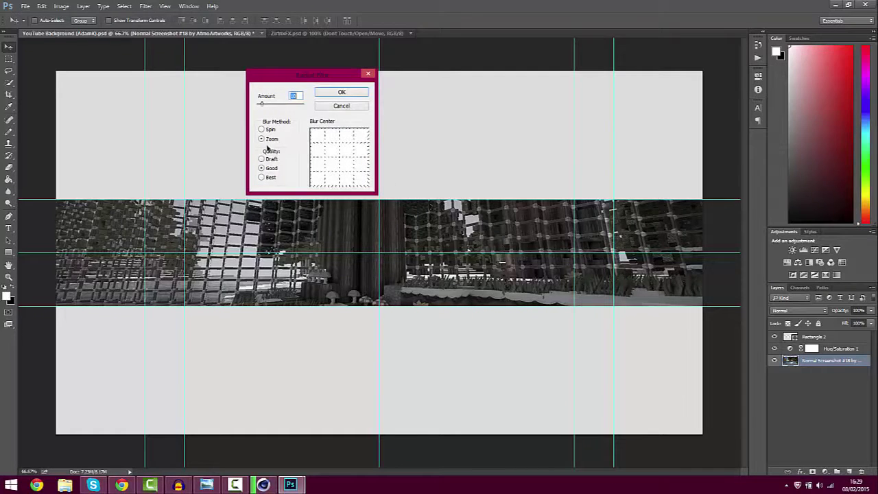
pyautogui.click(347, 95)
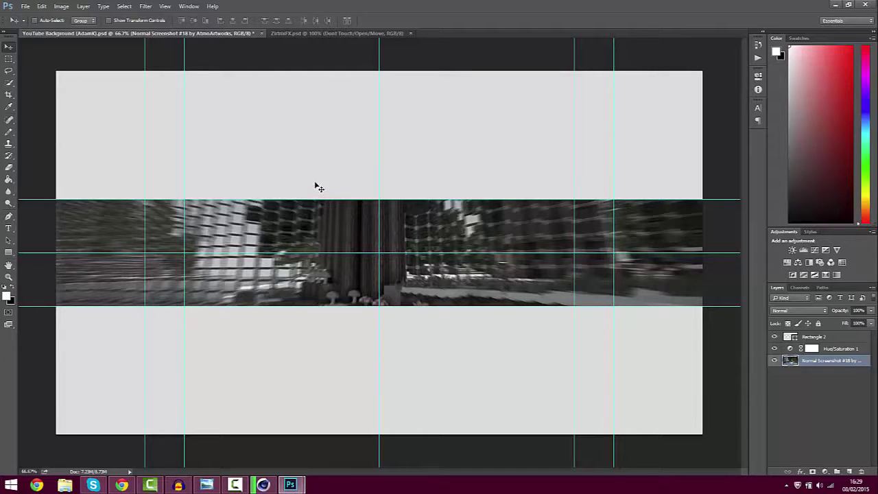
pyautogui.click(144, 6)
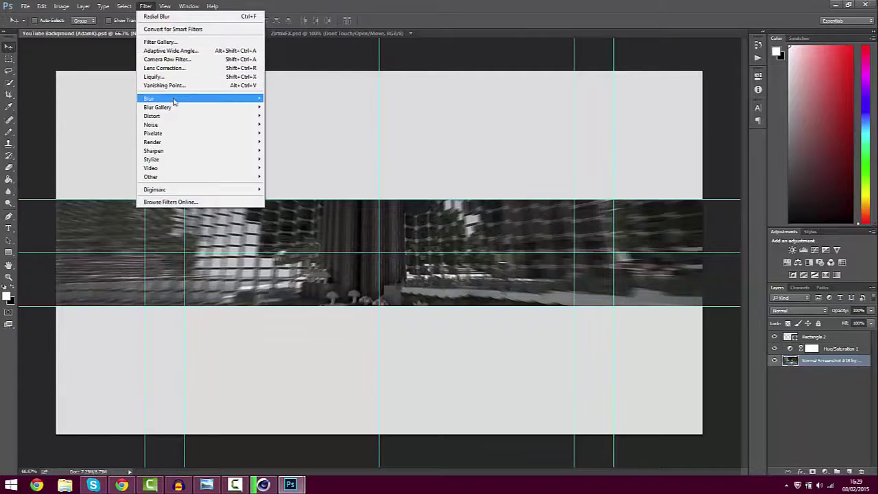
# Distort the blurred screenshot with the Displace Effect.psd map, then add a new empty layer above it
pyautogui.moveTo(177, 102)
pyautogui.moveTo(239, 120)
pyautogui.click(284, 116)
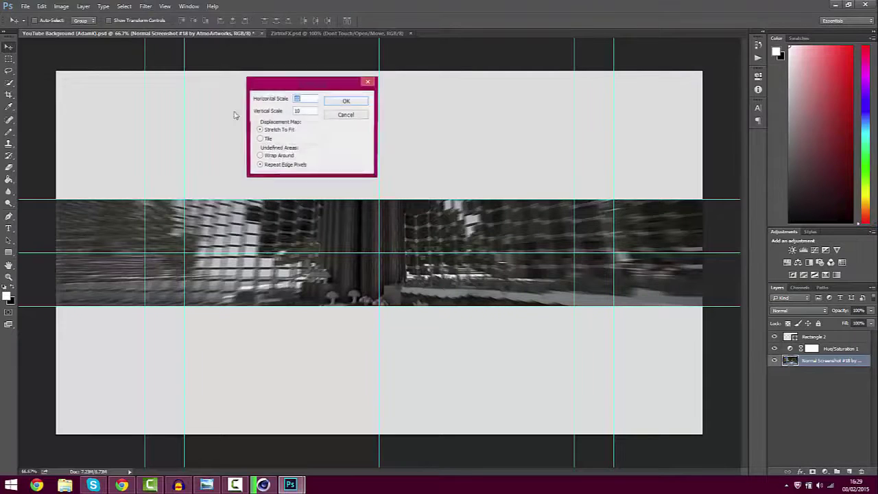
pyautogui.click(347, 102)
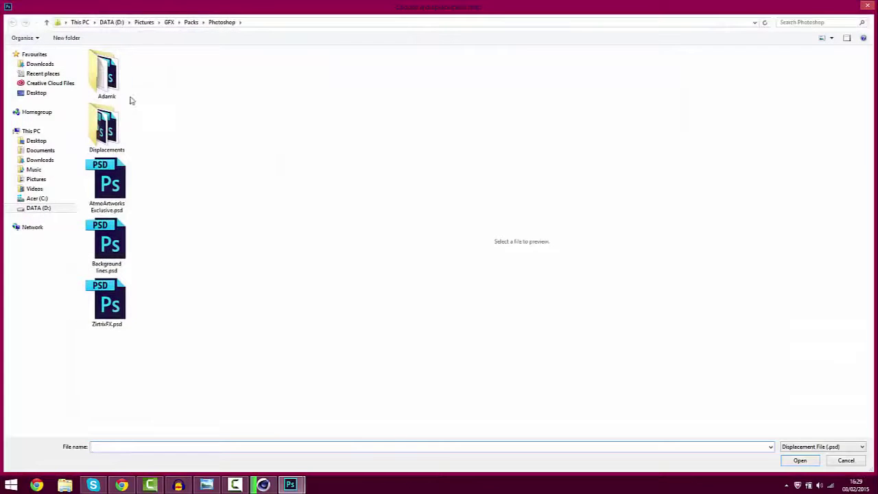
pyautogui.doubleClick(124, 128)
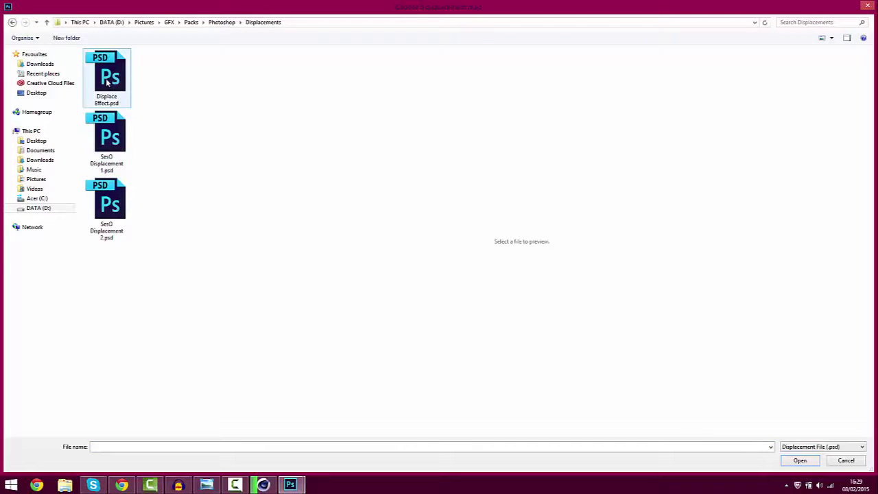
pyautogui.doubleClick(107, 78)
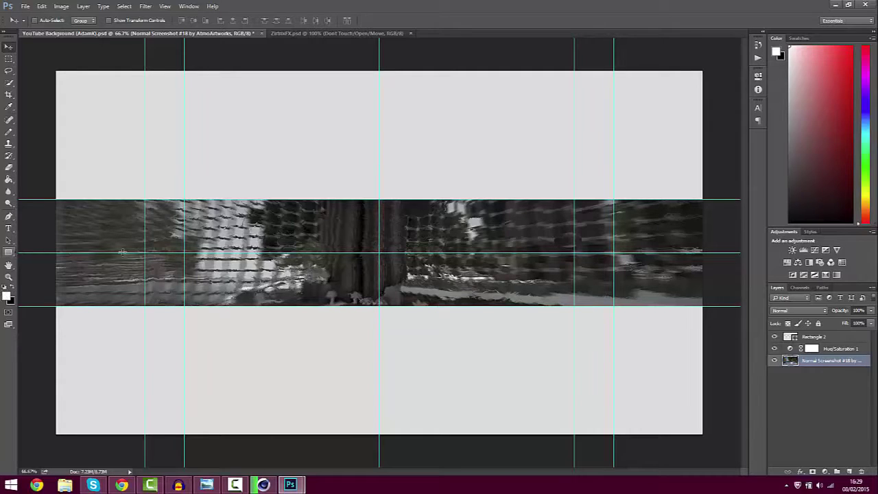
pyautogui.click(849, 472)
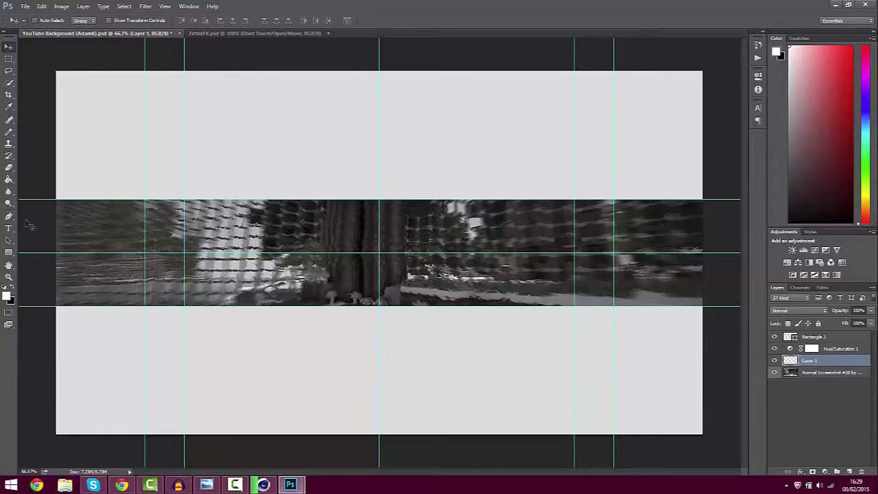
# Draw a #828282 grey rectangle, about 2174 × 350 px, covering the screenshot strip
pyautogui.click(8, 252)
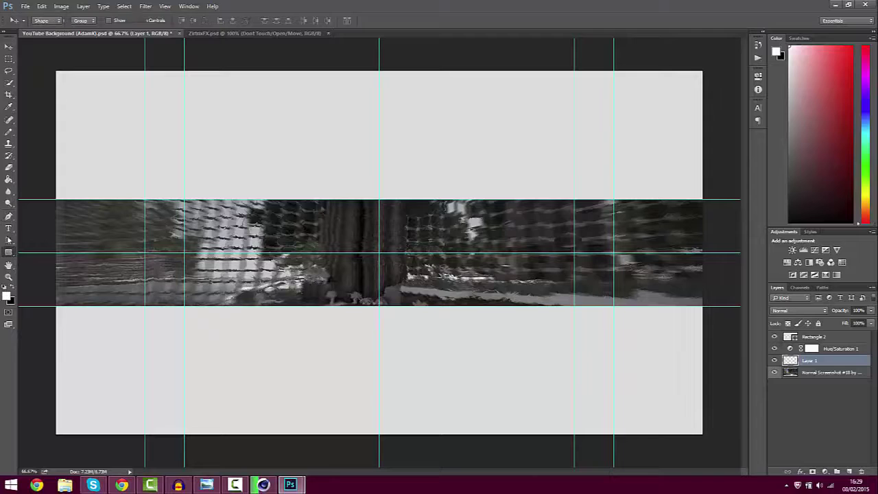
pyautogui.click(7, 295)
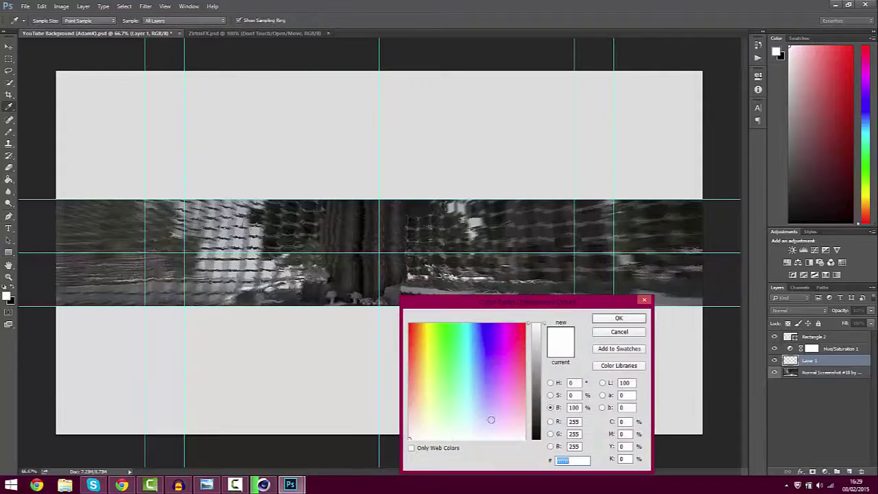
pyautogui.click(537, 386)
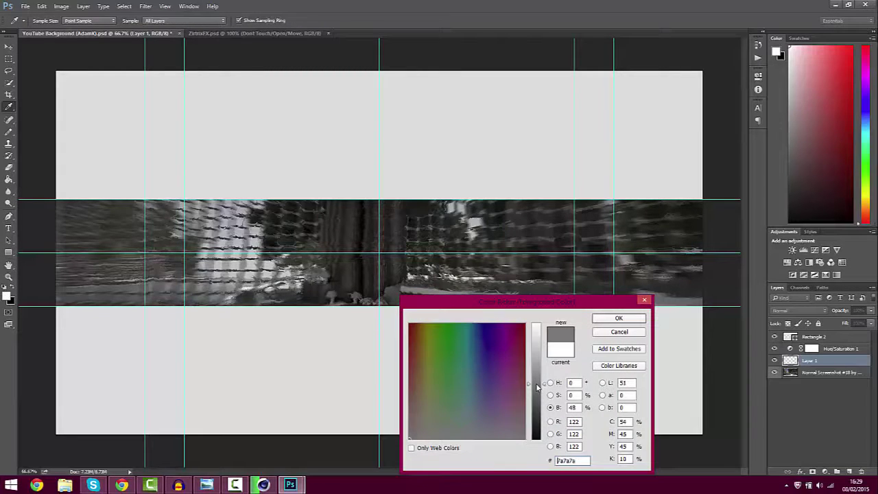
pyautogui.moveTo(537, 387); pyautogui.dragTo(536, 384)
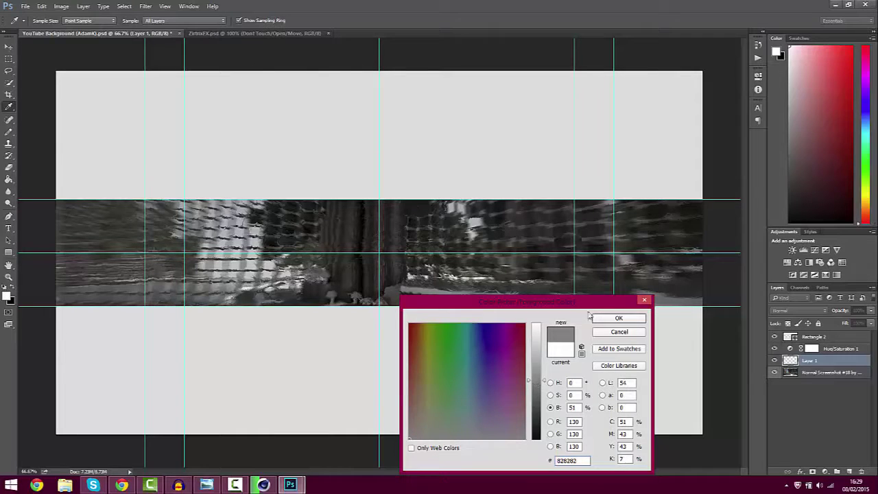
pyautogui.click(617, 318)
pyautogui.press('u')
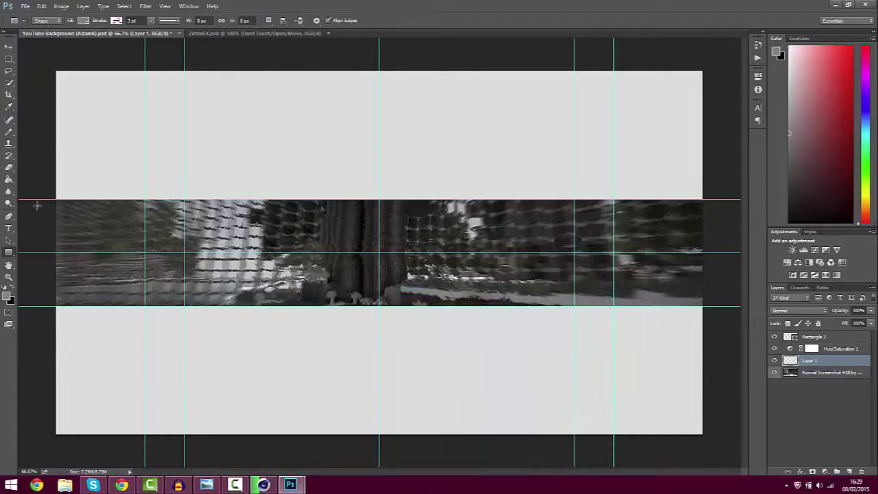
pyautogui.moveTo(40, 199); pyautogui.dragTo(703, 304)
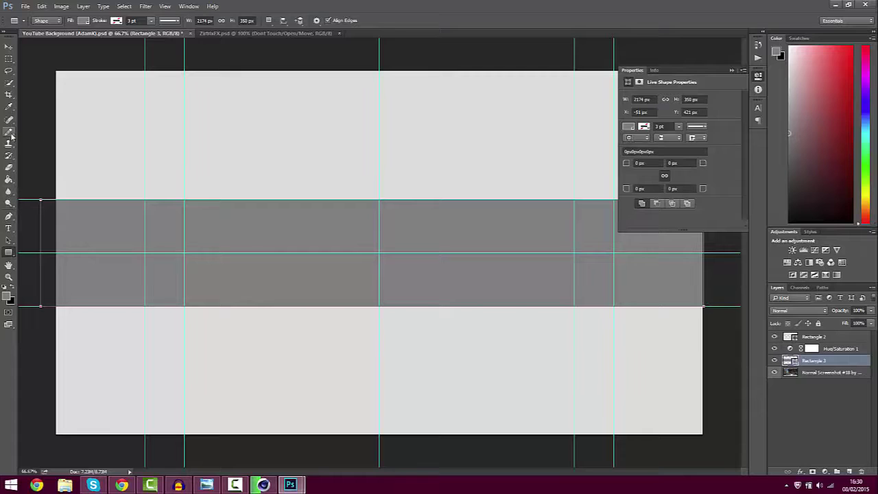
# Set up the Eraser in Brush mode with a 150 px soft round tip
pyautogui.click(9, 168)
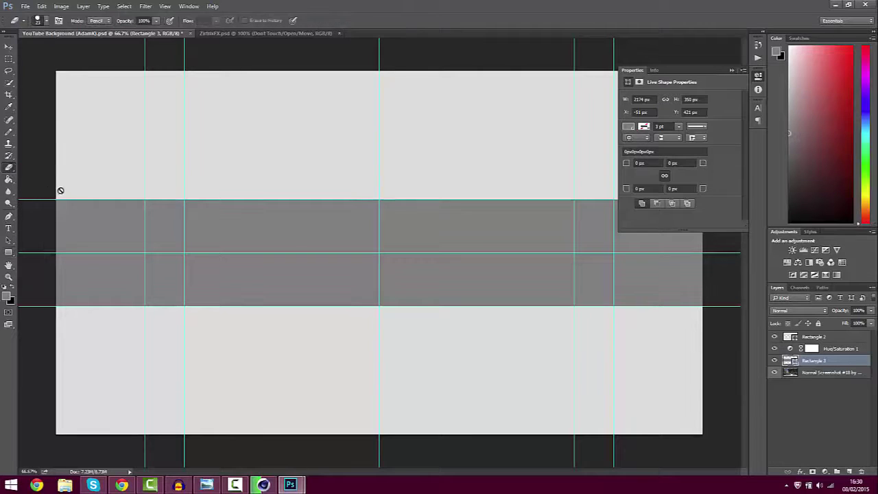
pyautogui.click(45, 21)
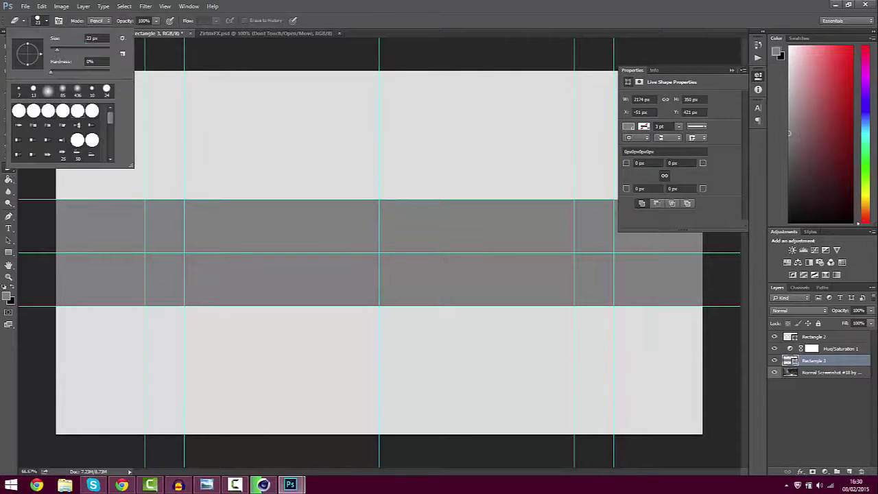
pyautogui.click(102, 39)
pyautogui.write('1500')
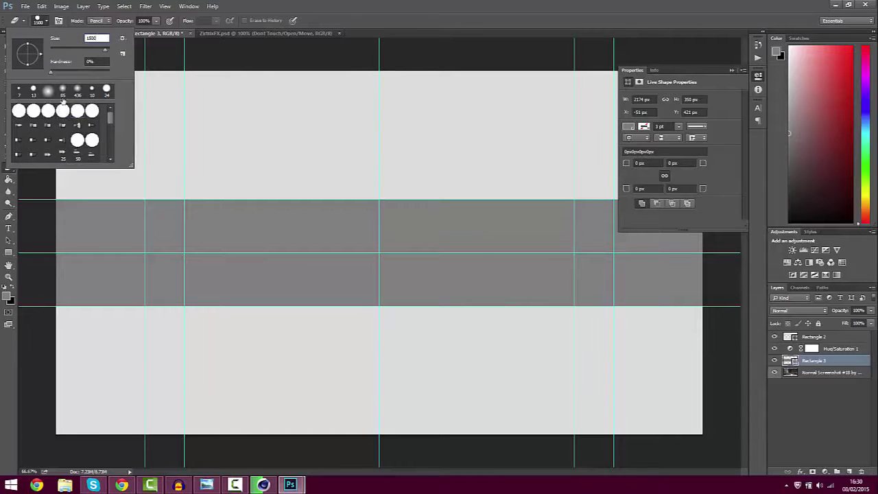
pyautogui.scroll(-1, 63, 110)
pyautogui.scroll(-3, 108, 122)
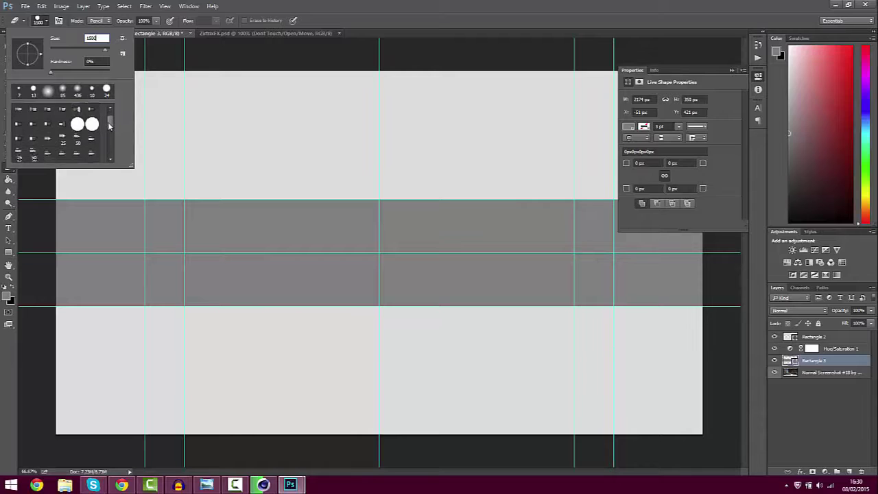
pyautogui.click(96, 22)
pyautogui.click(96, 22)
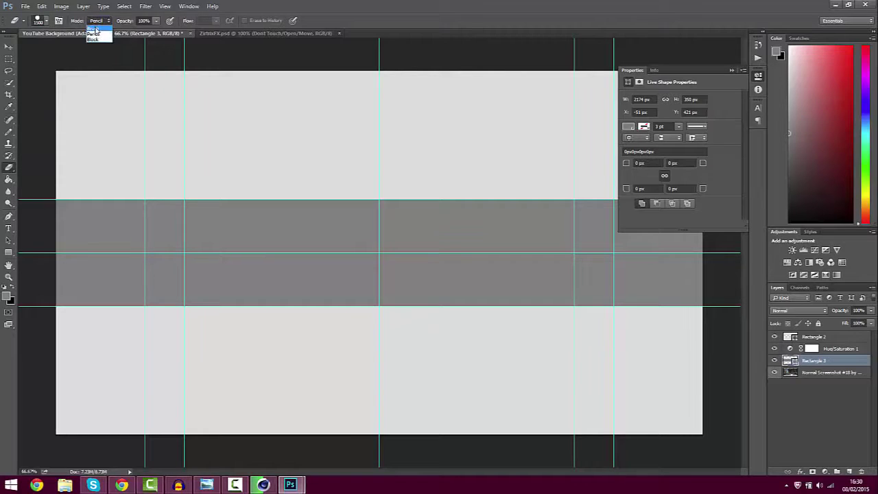
pyautogui.click(95, 29)
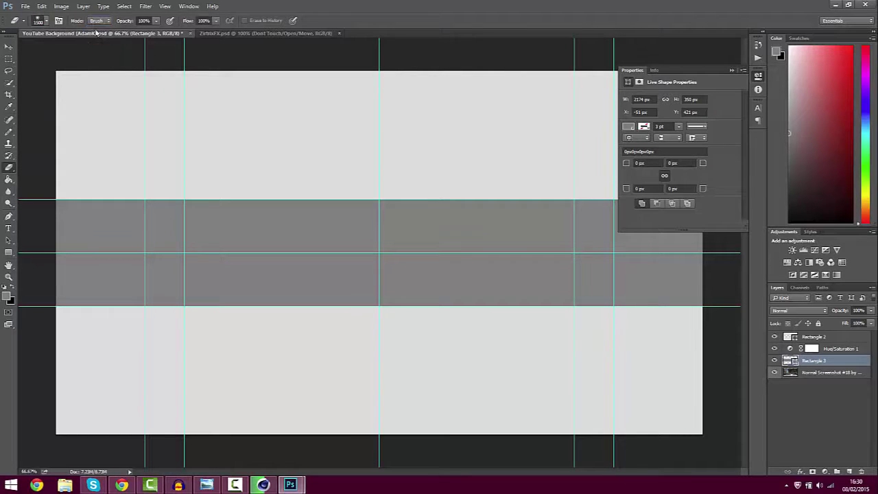
pyautogui.click(46, 21)
pyautogui.click(78, 112)
pyautogui.click(46, 22)
# Rasterize Rectangle 3 and erase the centre of the grey band to reveal the screenshot
pyautogui.rightClick(836, 364)
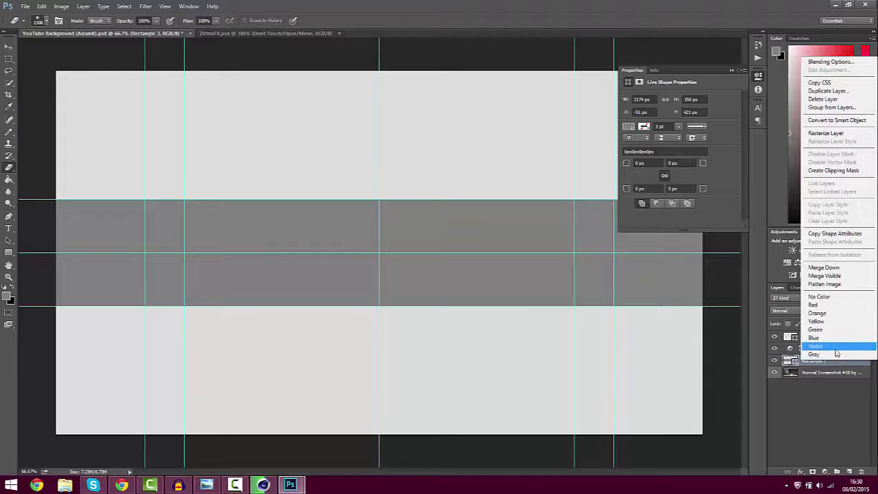
pyautogui.click(821, 134)
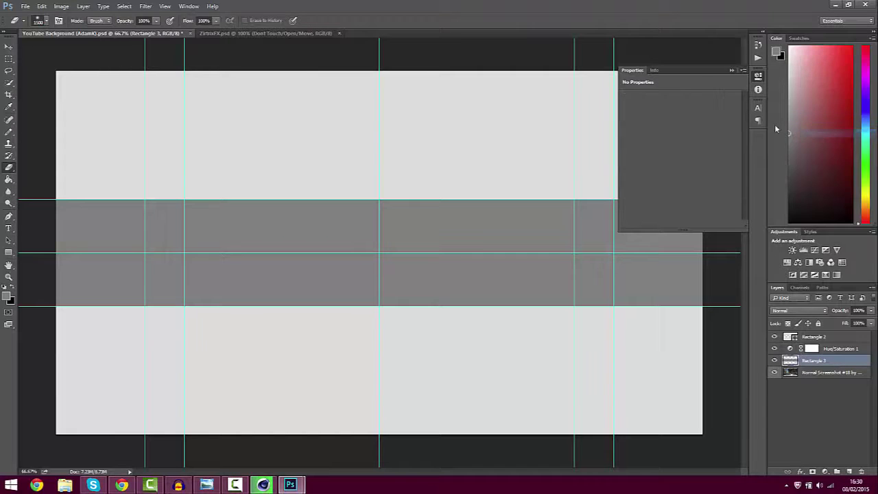
pyautogui.click(731, 71)
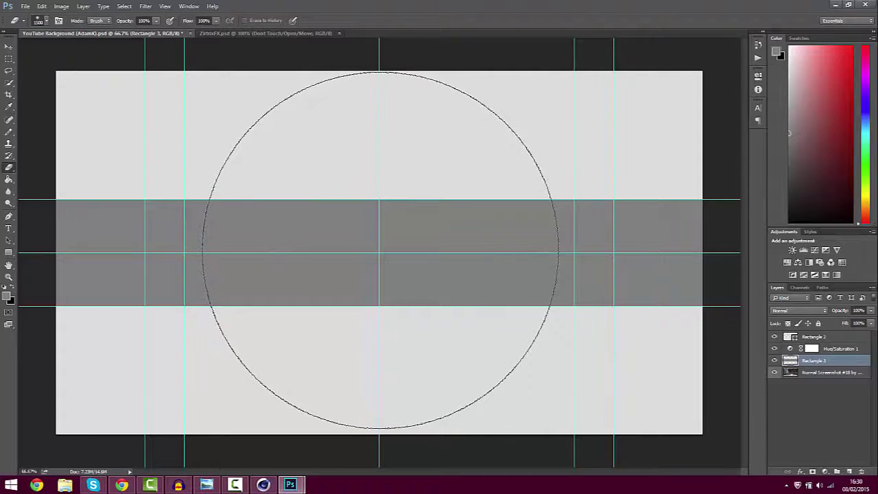
pyautogui.click(381, 249)
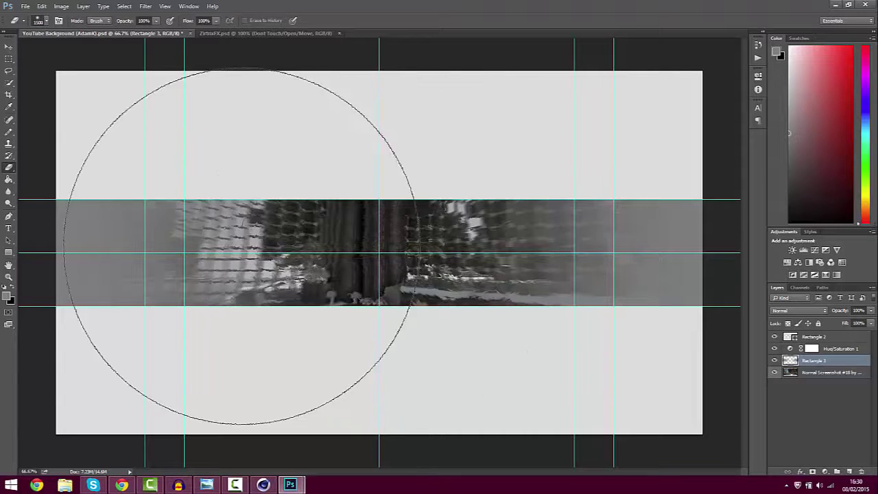
pyautogui.click(9, 46)
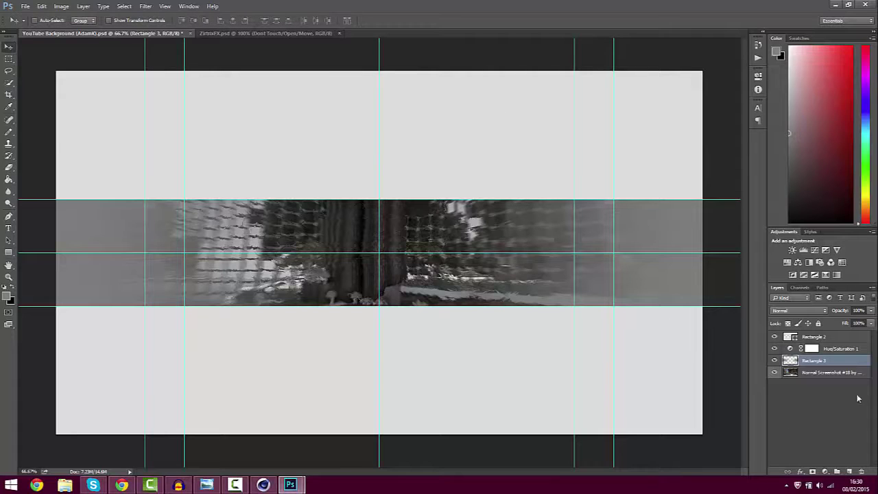
# Merge Rectangle 3 and the screenshot layer into one layer, then bring up File > Open
pyautogui.click(812, 348)
pyautogui.keyDown('shift'); pyautogui.click(823, 363); pyautogui.keyUp('shift')
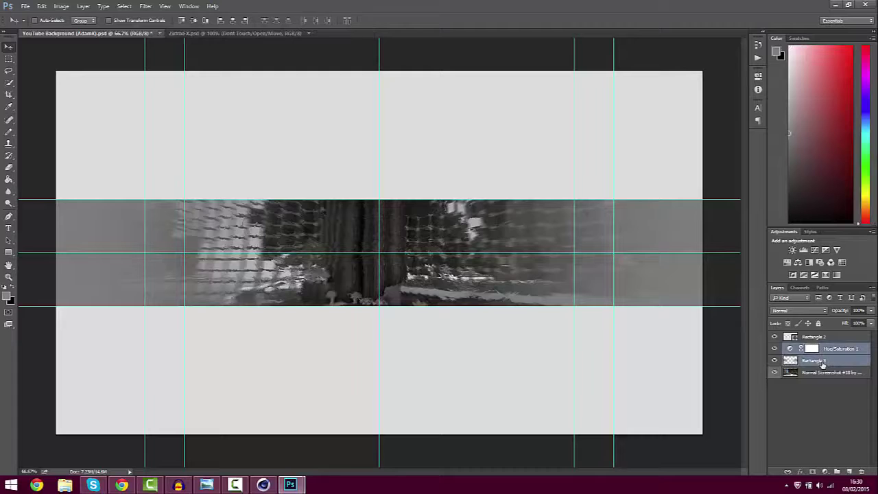
pyautogui.keyDown('shift'); pyautogui.click(823, 372); pyautogui.keyUp('shift')
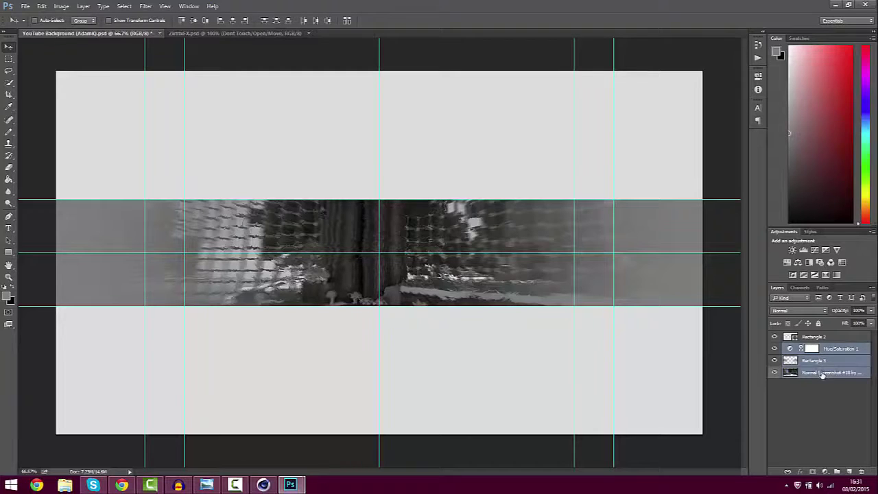
pyautogui.rightClick(821, 373)
pyautogui.click(819, 401)
pyautogui.rightClick(816, 371)
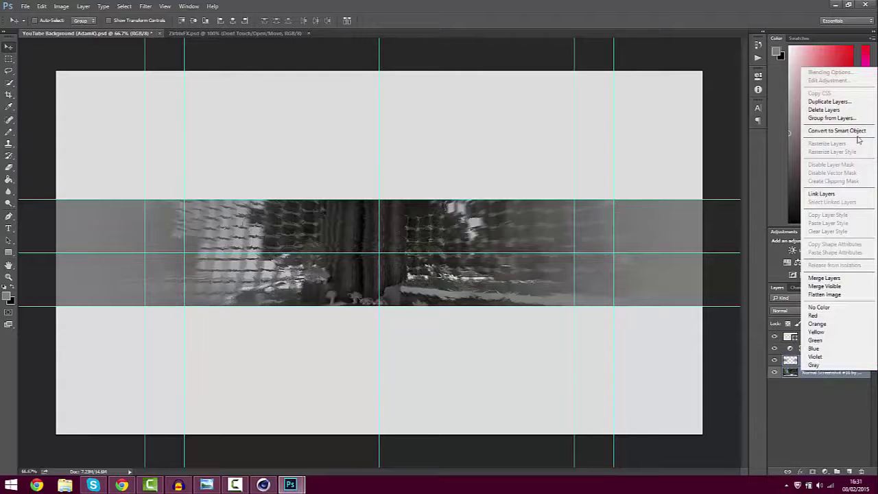
pyautogui.click(823, 277)
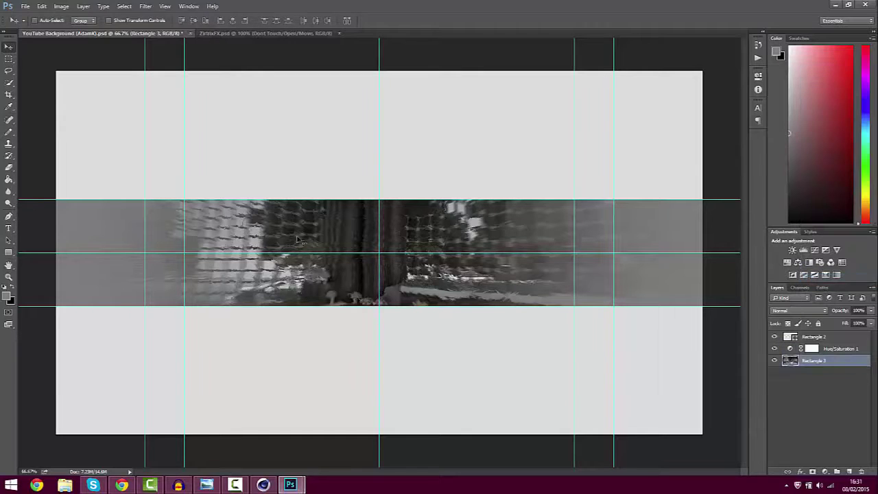
pyautogui.click(25, 6)
pyautogui.click(40, 26)
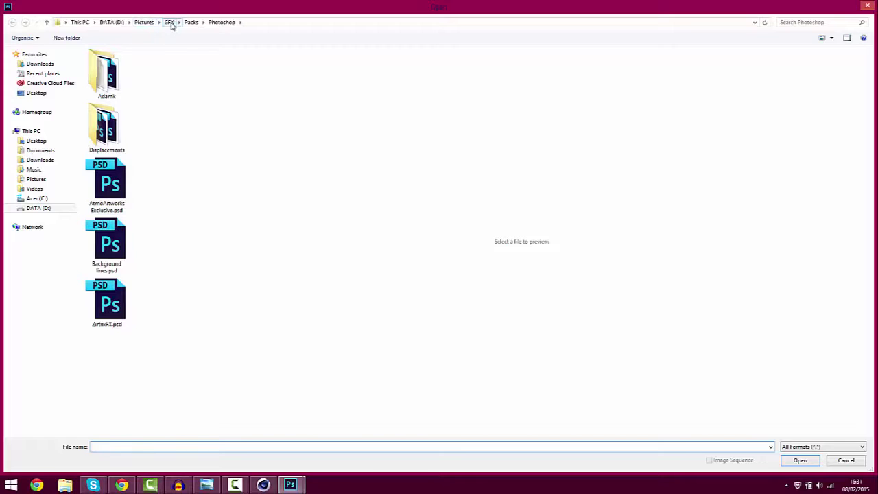
# Open LuxArtz tutorial0000.png from GFX > Renders and drag the character into the banner as Layer 1
pyautogui.click(169, 22)
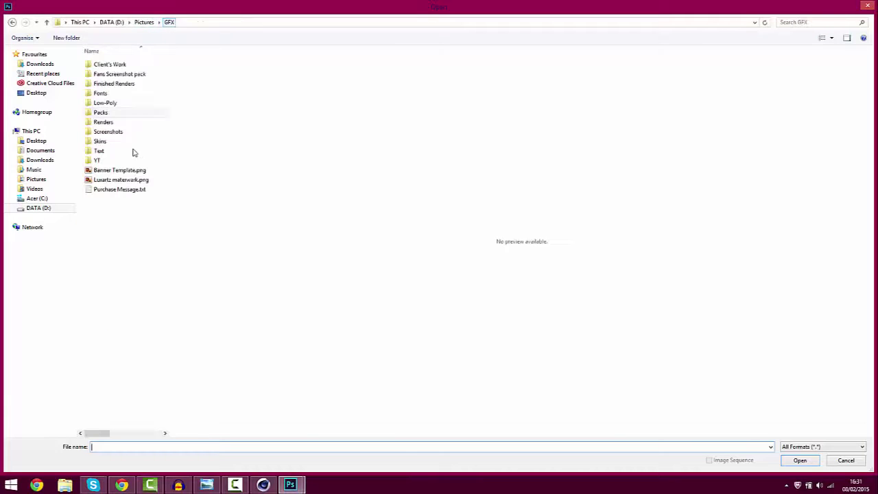
pyautogui.doubleClick(108, 122)
pyautogui.moveTo(164, 124); pyautogui.dragTo(168, 252)
pyautogui.click(103, 341)
pyautogui.doubleClick(102, 339)
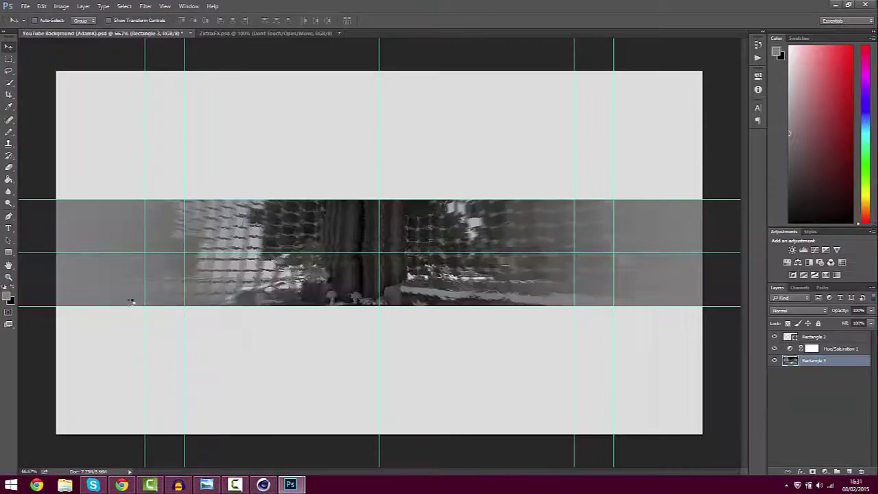
pyautogui.moveTo(401, 42); pyautogui.dragTo(512, 66)
pyautogui.moveTo(660, 161); pyautogui.dragTo(369, 174)
pyautogui.moveTo(575, 63); pyautogui.dragTo(453, 91)
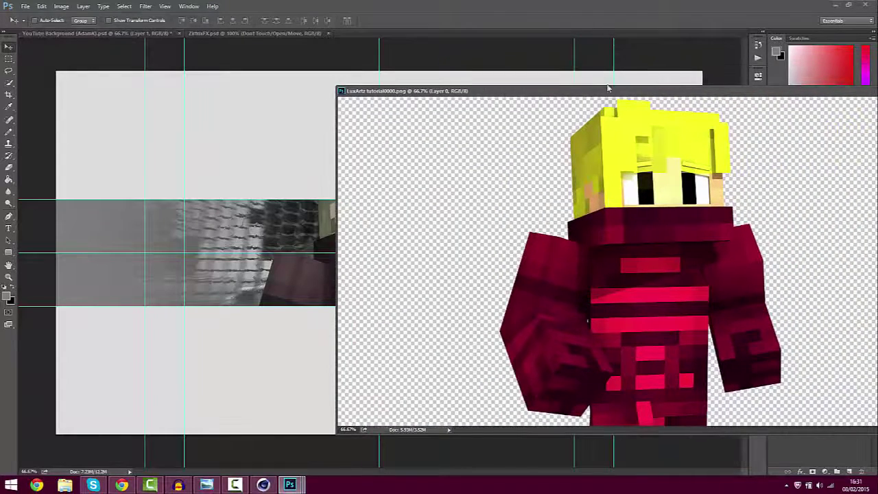
# Scale the character on Layer 1 down to about 34.79% and place it on the strip's left side
pyautogui.moveTo(682, 96); pyautogui.dragTo(601, 101)
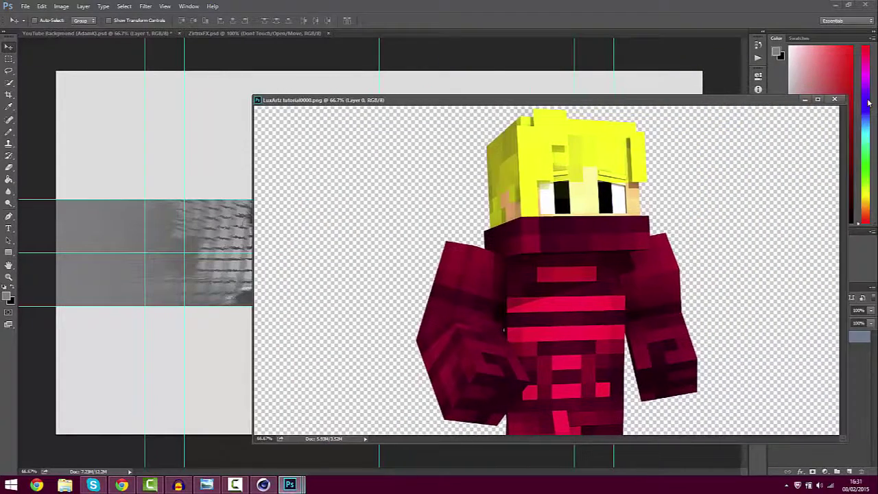
pyautogui.click(837, 97)
pyautogui.hotkey('ctrl', 't')
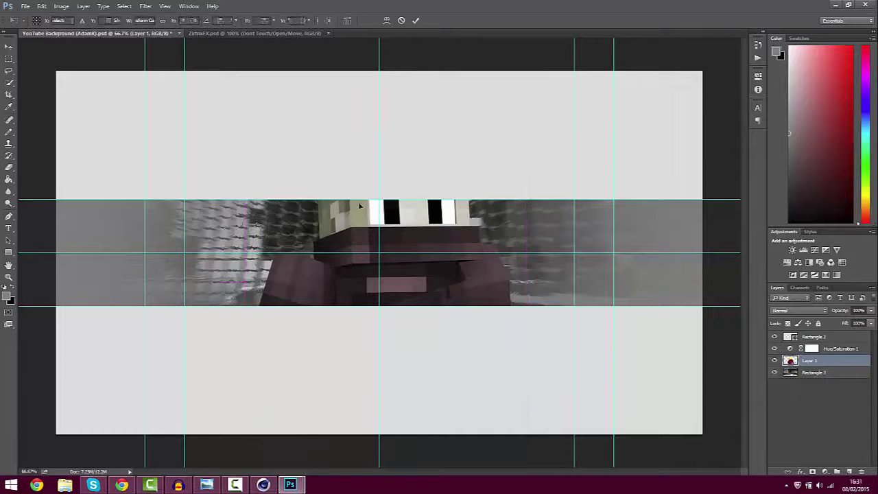
pyautogui.moveTo(245, 118); pyautogui.dragTo(366, 254)
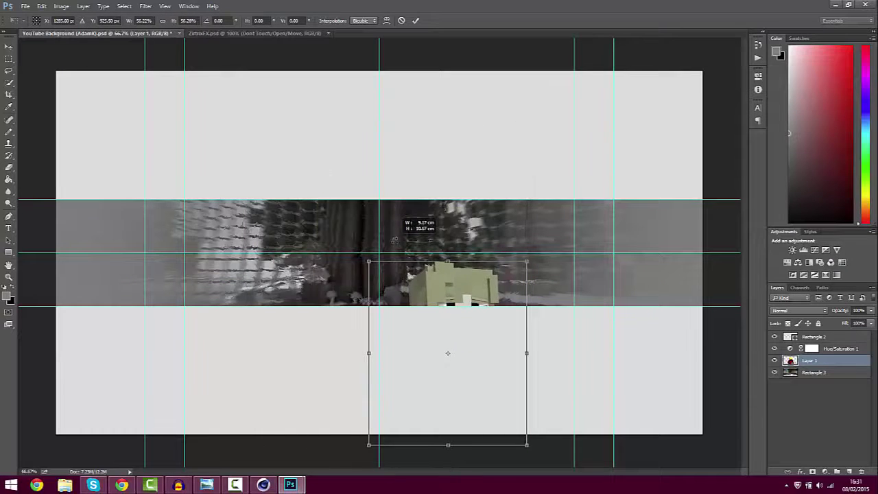
pyautogui.moveTo(428, 275)
pyautogui.mouseDown()
pyautogui.moveTo(432, 268)
pyautogui.moveTo(404, 223)
pyautogui.moveTo(384, 225)
pyautogui.moveTo(374, 204)
pyautogui.moveTo(429, 255)
pyautogui.moveTo(433, 272)
pyautogui.mouseUp()
pyautogui.moveTo(482, 326); pyautogui.dragTo(487, 264)
pyautogui.moveTo(397, 235); pyautogui.dragTo(223, 231)
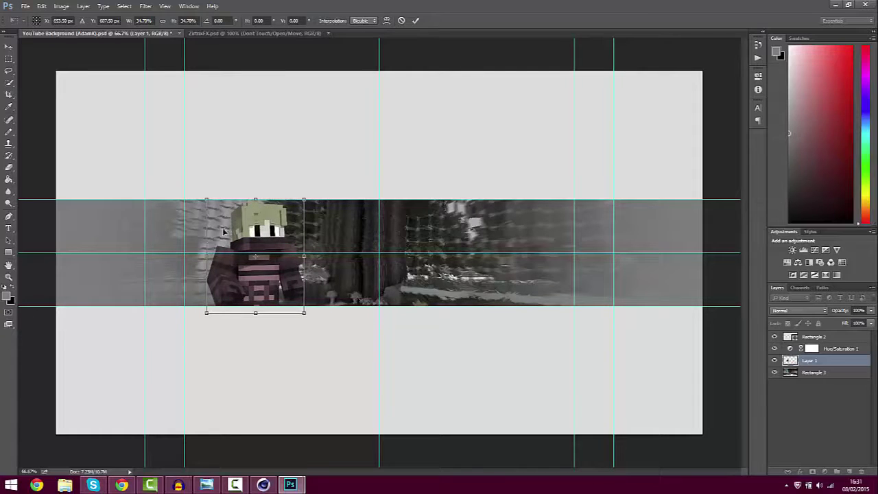
pyautogui.press('Return')
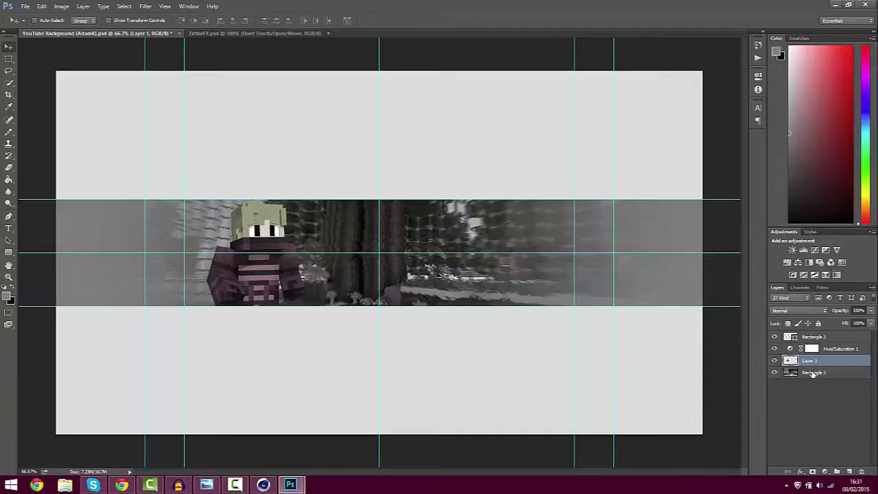
# Move Layer 1 above Hue/Saturation 1 so the character shows in full colour
pyautogui.moveTo(815, 361); pyautogui.dragTo(815, 343)
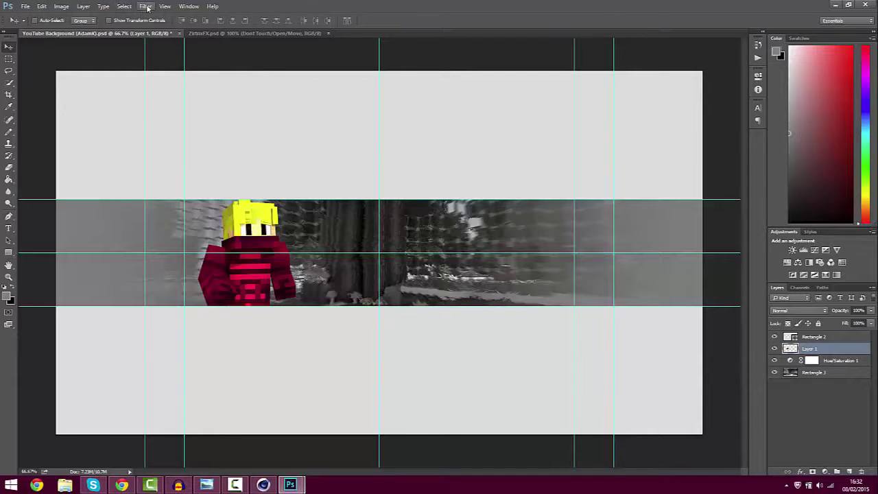
# Apply a Zoom radial blur at Good quality to the character on Layer 1
pyautogui.click(145, 6)
pyautogui.moveTo(172, 100)
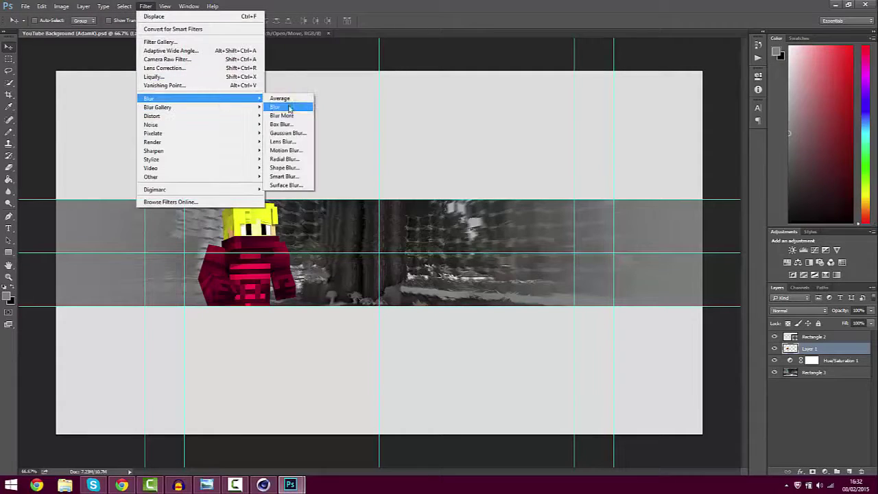
pyautogui.click(286, 162)
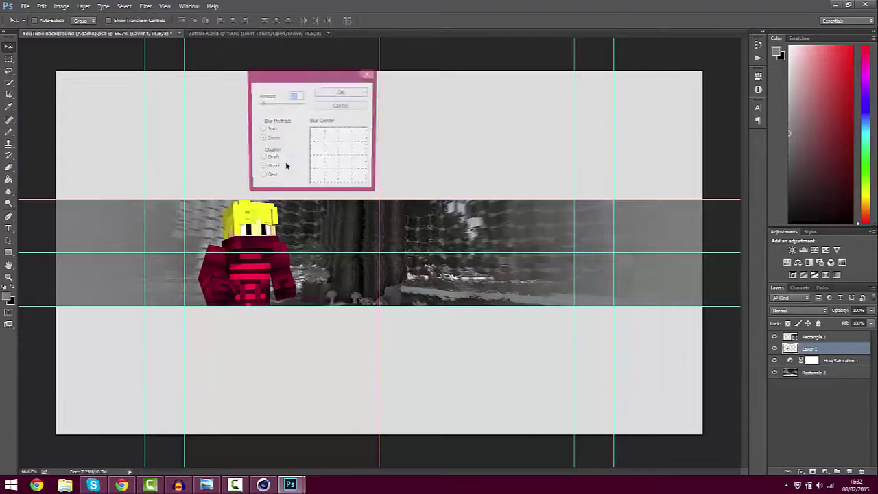
pyautogui.click(341, 94)
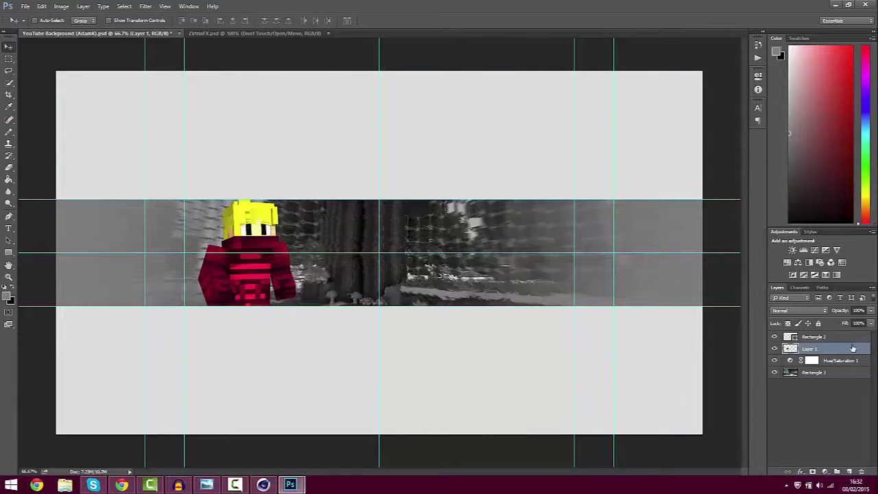
# Duplicate Layer 1 as Layer 1 copy and apply the same radial blur to the copy
pyautogui.rightClick(853, 348)
pyautogui.click(838, 78)
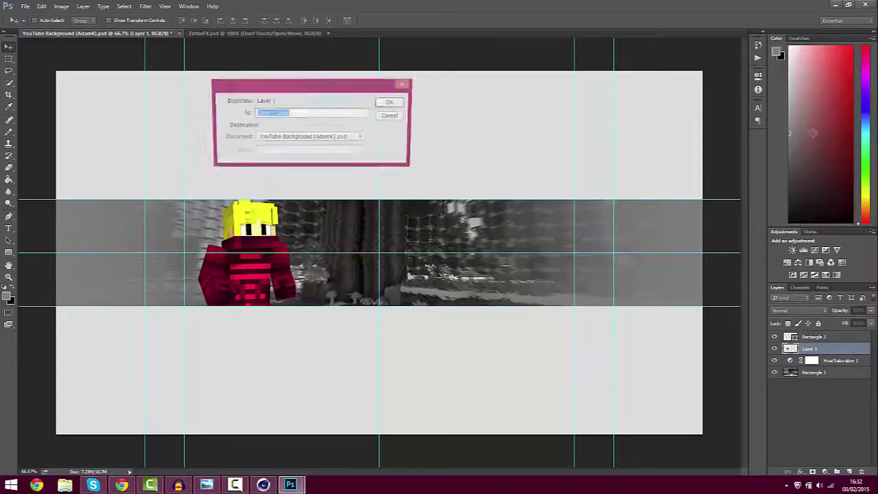
pyautogui.click(391, 101)
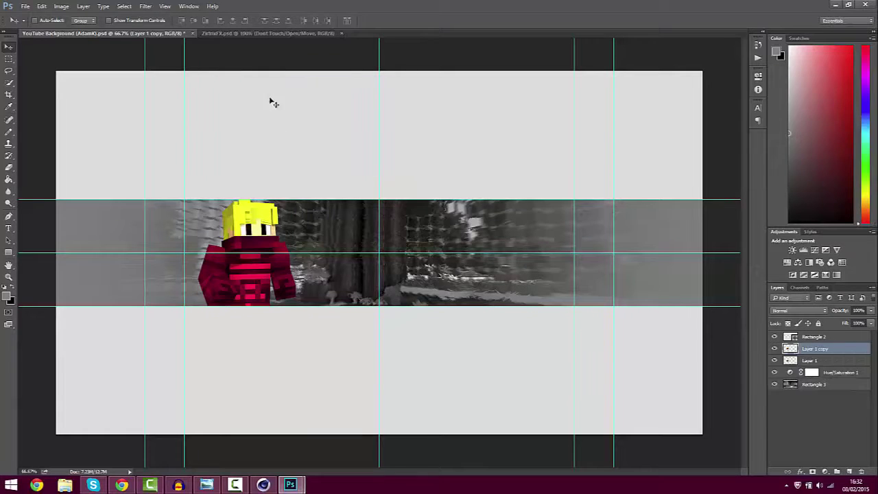
pyautogui.click(145, 6)
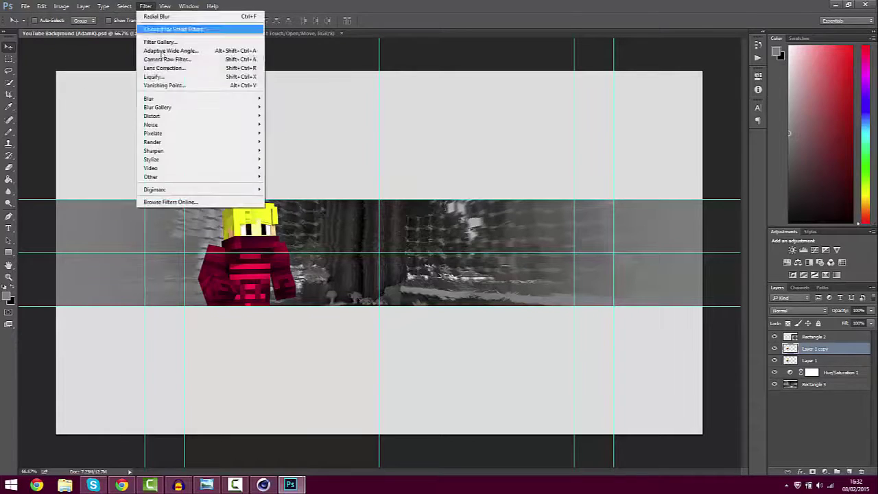
pyautogui.moveTo(179, 99)
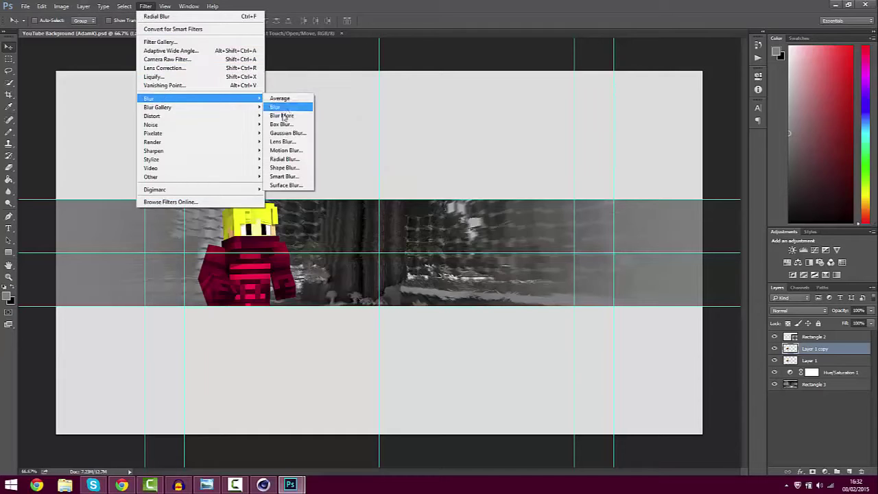
pyautogui.click(284, 160)
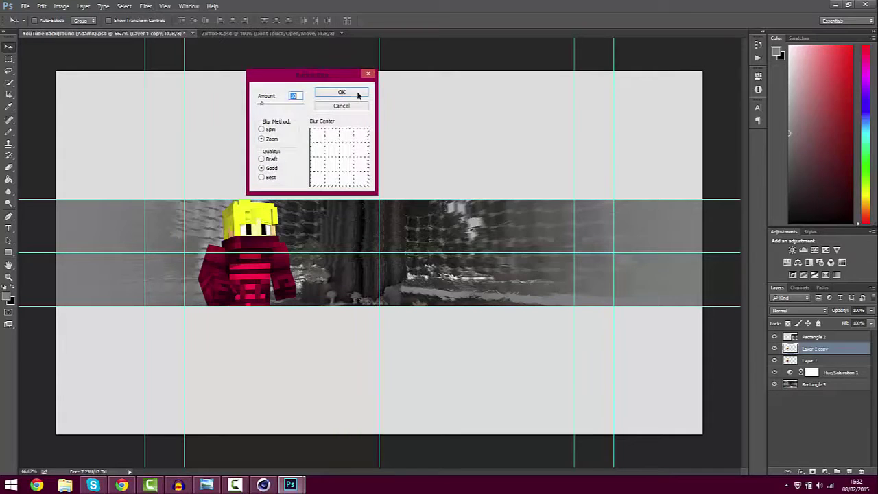
pyautogui.click(357, 95)
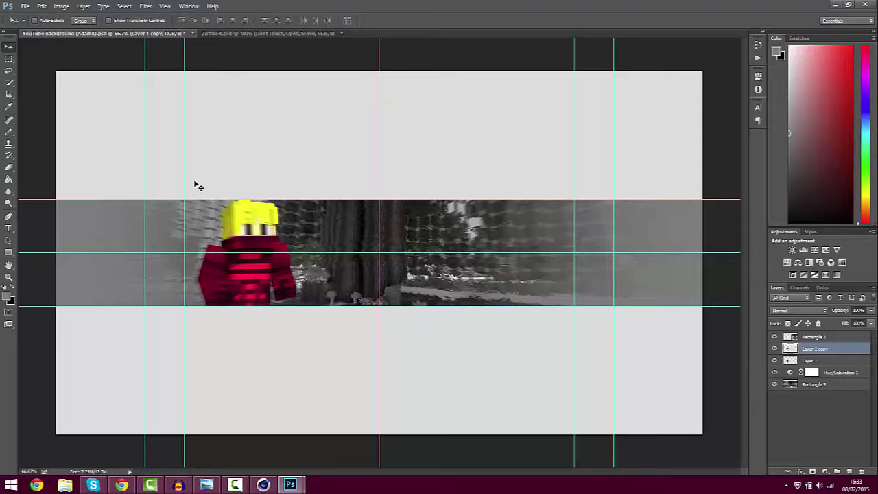
# With a small eraser, remove the blur over the character's face and shirt, then zoom out to 66.7%
pyautogui.press('ctrl')
pyautogui.hotkey('ctrl', '+')
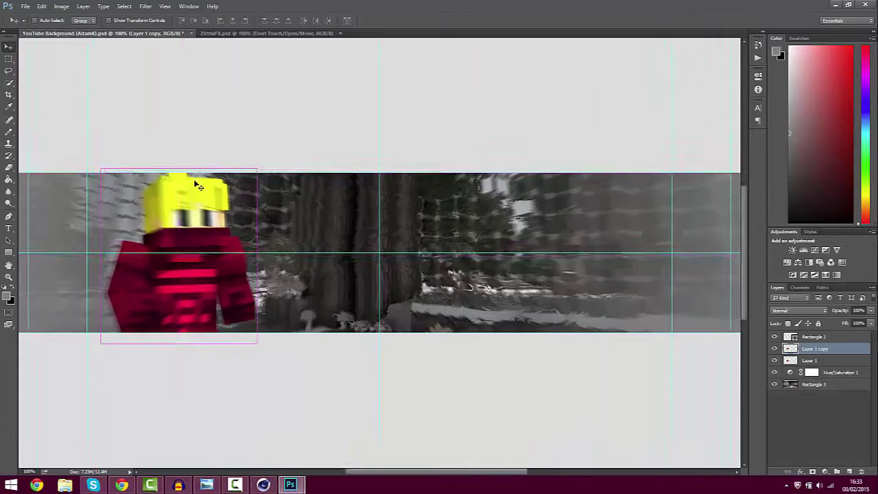
pyautogui.hotkey('ctrl', '+')
pyautogui.moveTo(432, 470); pyautogui.dragTo(358, 486)
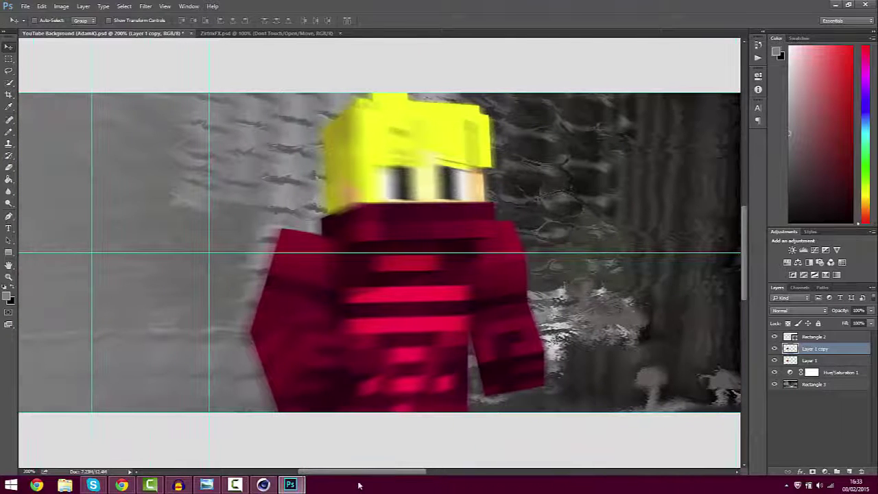
pyautogui.click(9, 167)
pyautogui.click(46, 23)
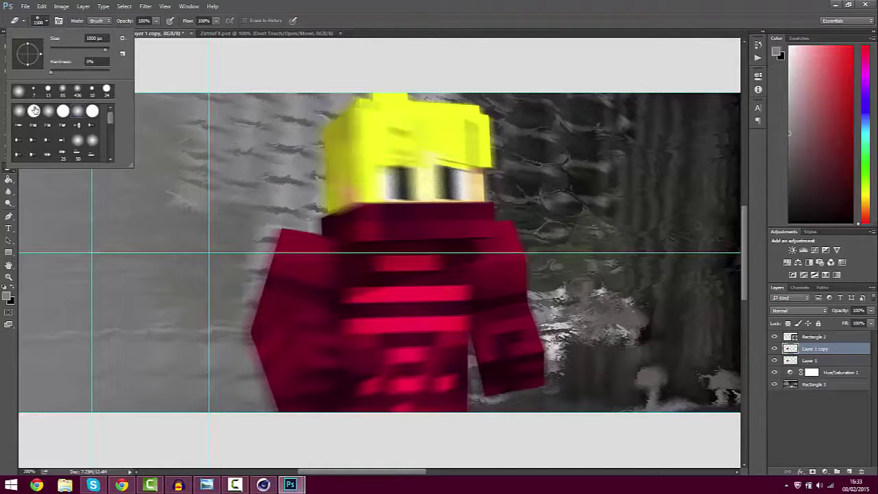
pyautogui.moveTo(81, 51); pyautogui.dragTo(65, 49)
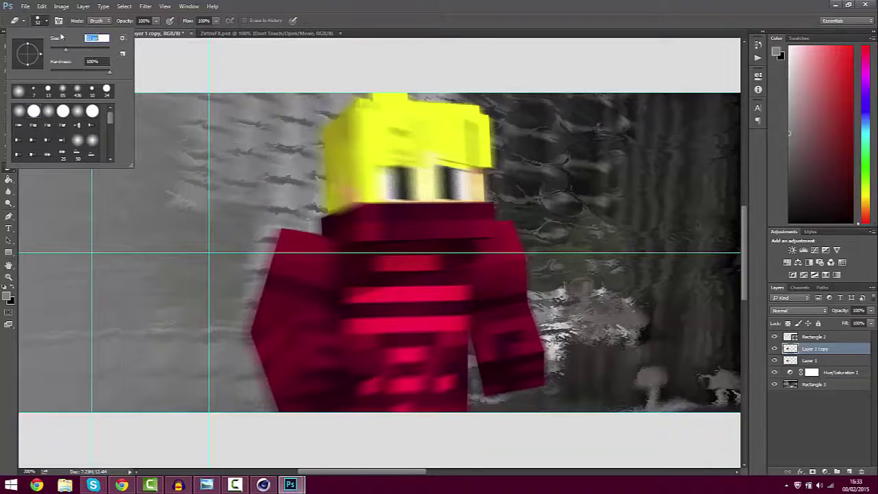
pyautogui.moveTo(434, 384)
pyautogui.mouseDown()
pyautogui.moveTo(392, 374)
pyautogui.moveTo(369, 396)
pyautogui.moveTo(349, 368)
pyautogui.moveTo(309, 361)
pyautogui.moveTo(310, 298)
pyautogui.moveTo(326, 283)
pyautogui.moveTo(383, 291)
pyautogui.moveTo(410, 269)
pyautogui.moveTo(387, 220)
pyautogui.moveTo(367, 206)
pyautogui.moveTo(402, 150)
pyautogui.moveTo(435, 168)
pyautogui.moveTo(437, 176)
pyautogui.moveTo(409, 186)
pyautogui.moveTo(435, 201)
pyautogui.moveTo(432, 237)
pyautogui.moveTo(490, 291)
pyautogui.mouseUp()
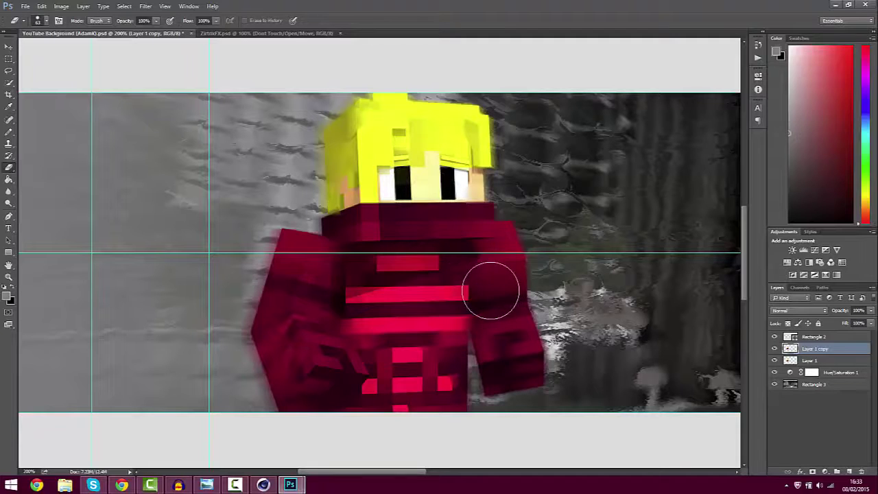
pyautogui.click(47, 21)
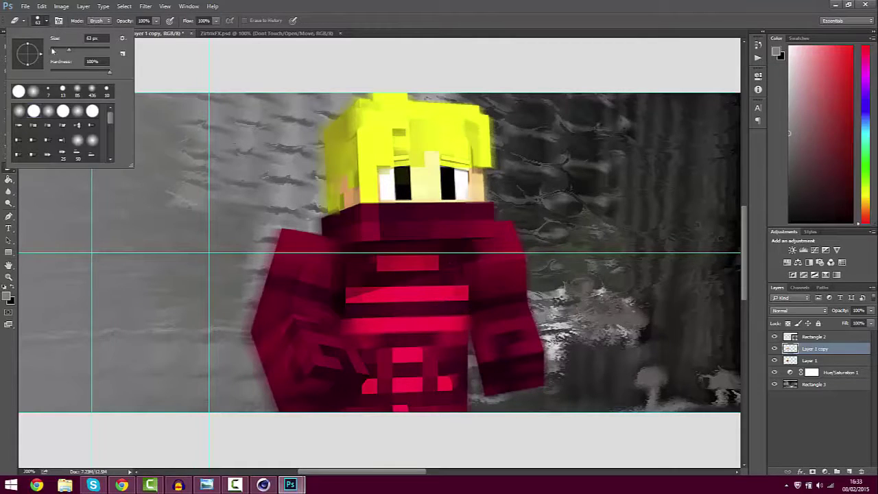
pyautogui.click(514, 355)
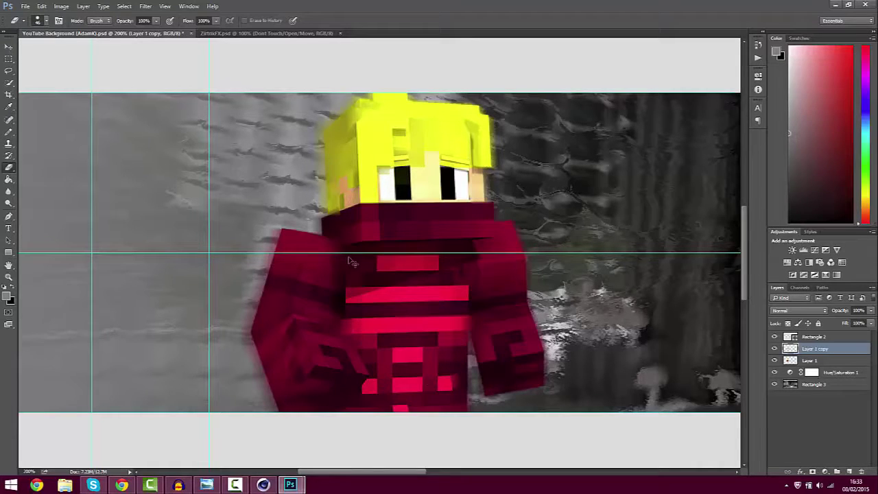
pyautogui.hotkey('ctrl', '-')
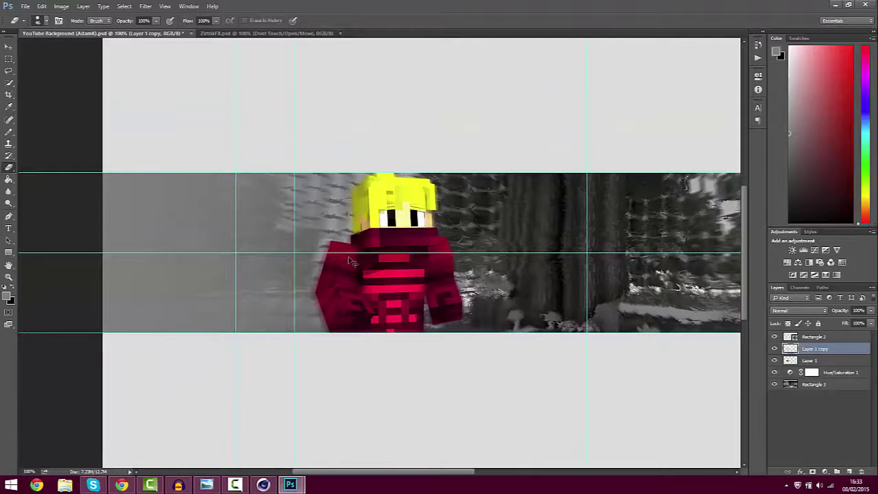
pyautogui.hotkey('ctrl', '-')
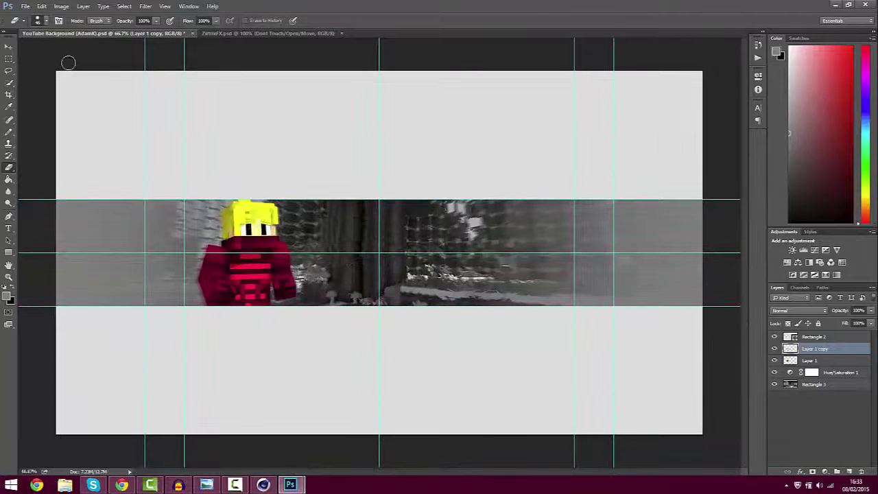
# Merge Layer 1 and Layer 1 copy into a single character layer
pyautogui.click(9, 46)
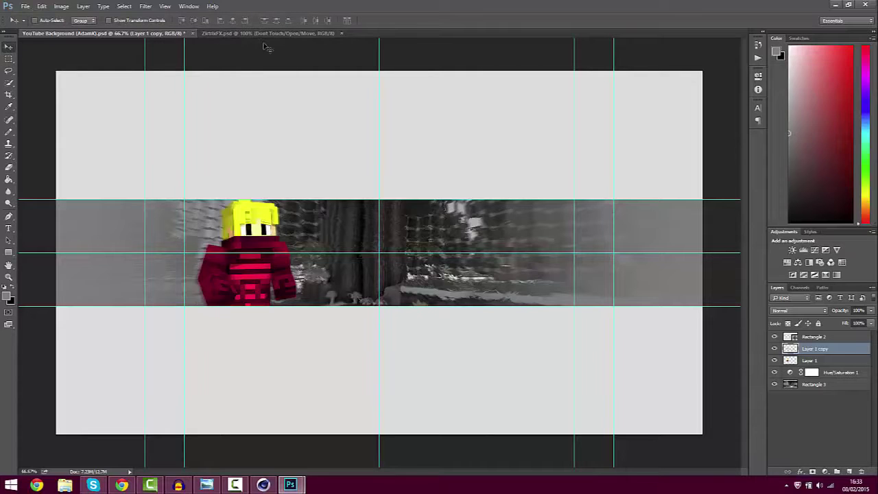
pyautogui.keyDown('shift'); pyautogui.click(816, 361); pyautogui.keyUp('shift')
pyautogui.rightClick(816, 361)
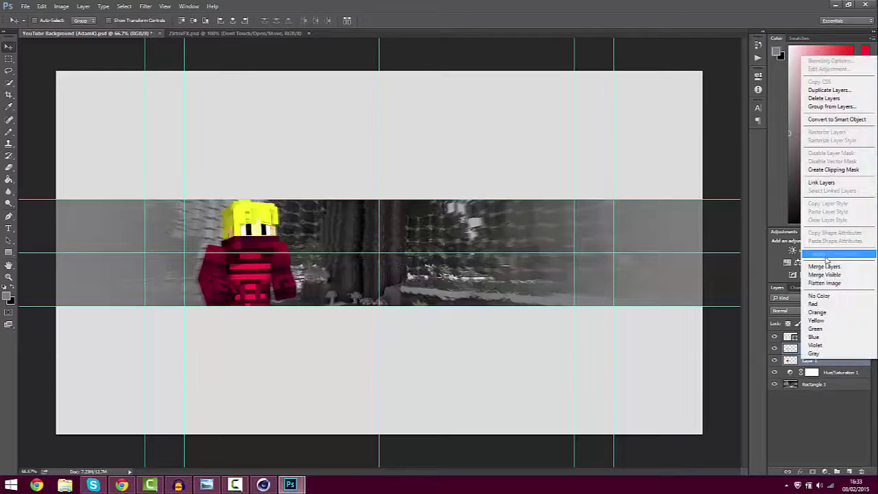
pyautogui.click(814, 268)
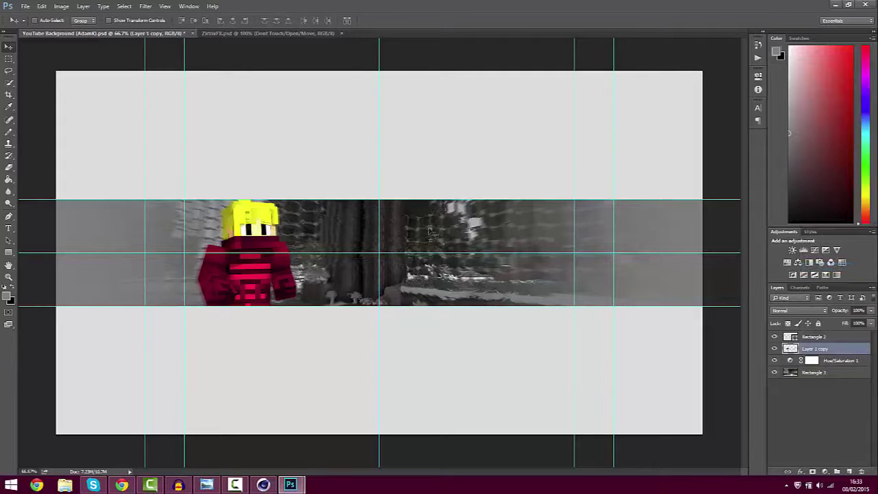
# Displace the character using the first map in Packs/Photoshop/Displacements
pyautogui.click(145, 6)
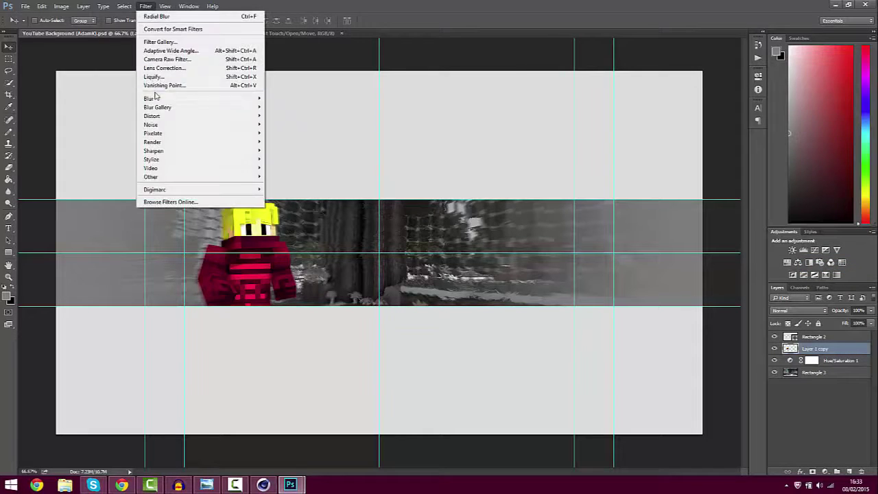
pyautogui.moveTo(176, 117)
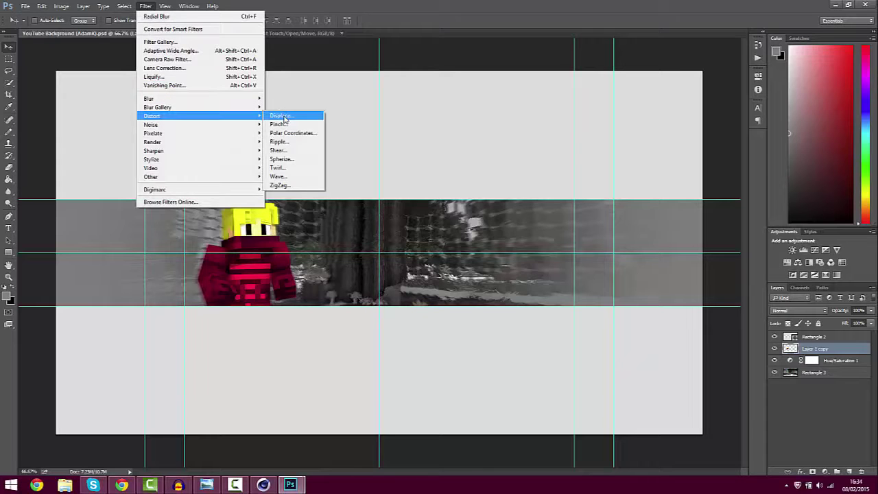
pyautogui.click(285, 117)
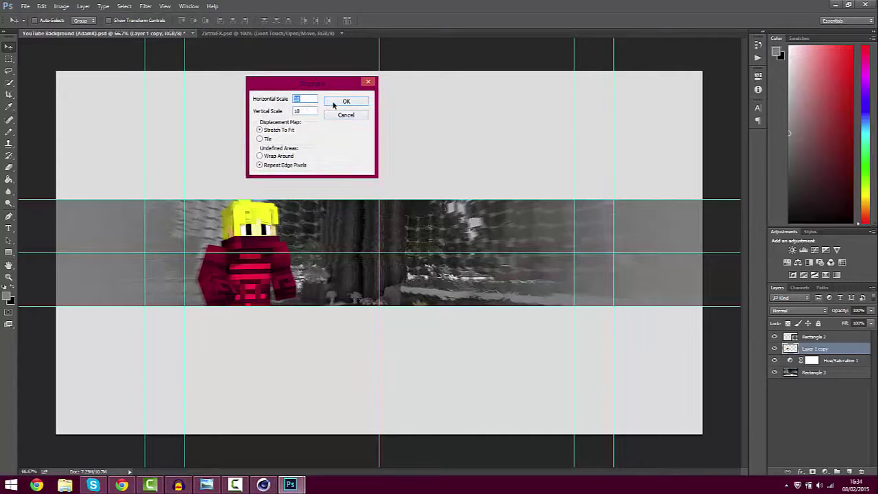
pyautogui.click(334, 104)
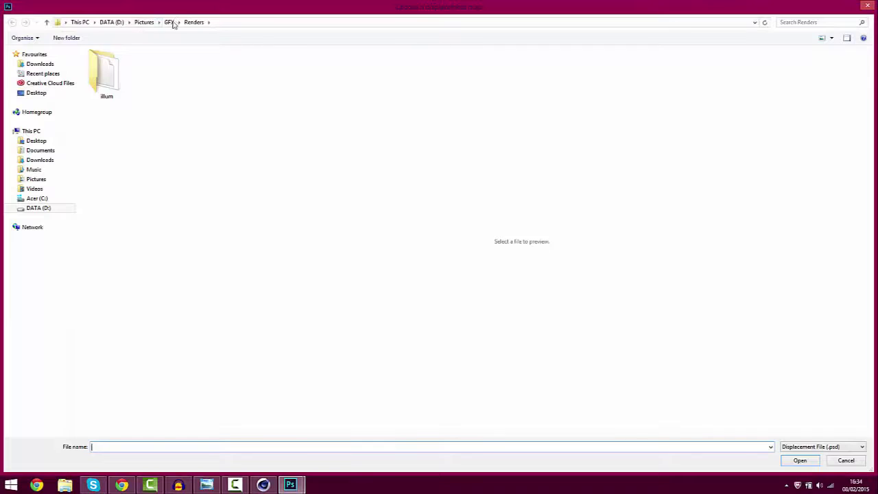
pyautogui.click(169, 22)
pyautogui.doubleClick(130, 114)
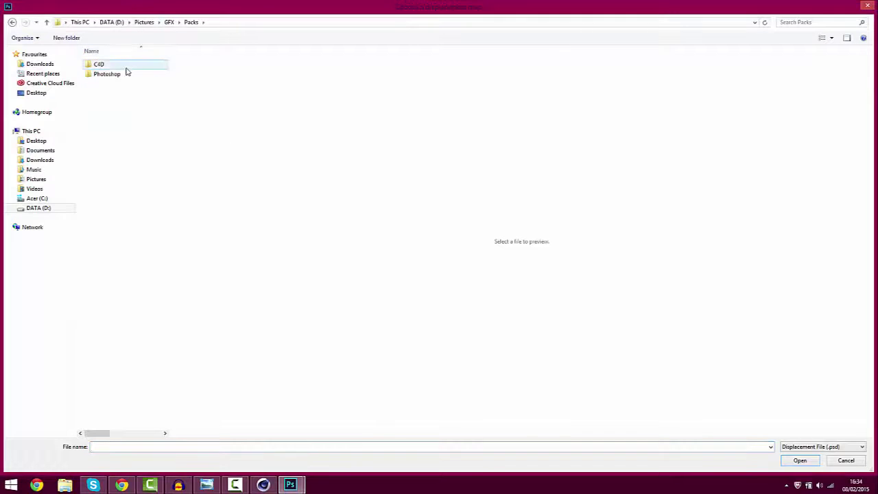
pyautogui.doubleClick(123, 75)
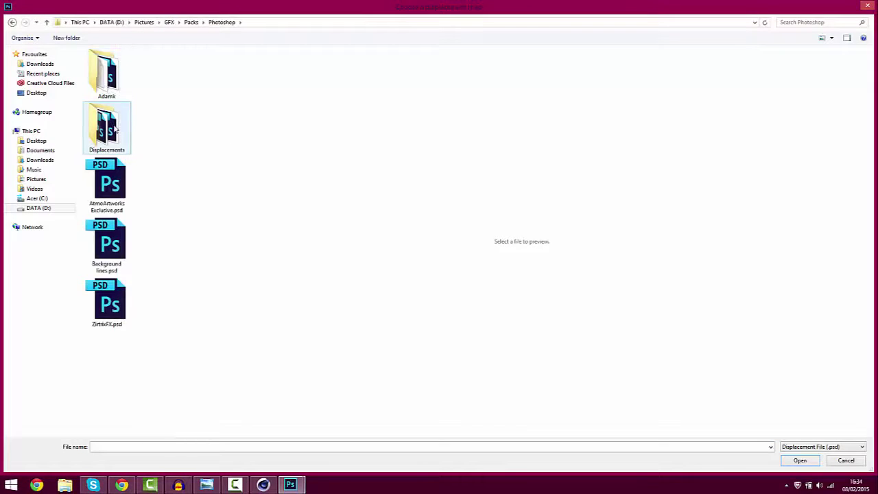
pyautogui.doubleClick(115, 129)
pyautogui.doubleClick(108, 74)
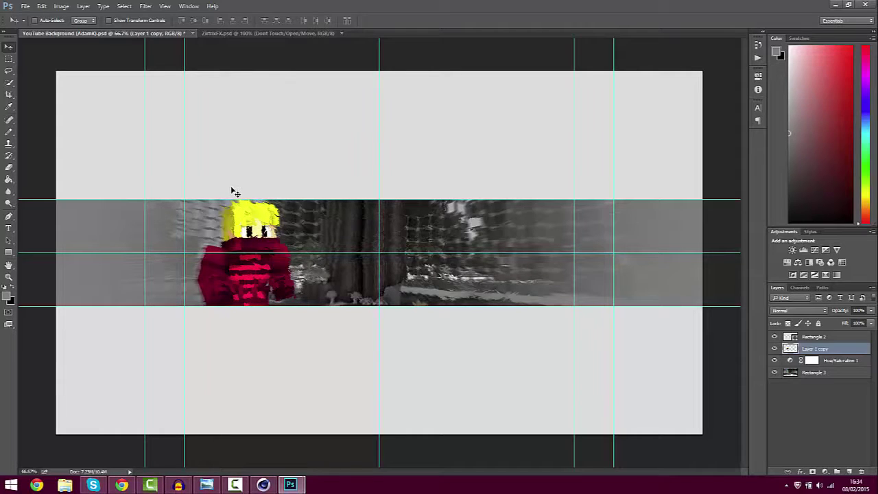
# At 200% zoom, apply a trial Displace to the character using the Displace Effect map
pyautogui.press('ctrl')
pyautogui.hotkey('ctrl', '+')
pyautogui.hotkey('ctrl', '+')
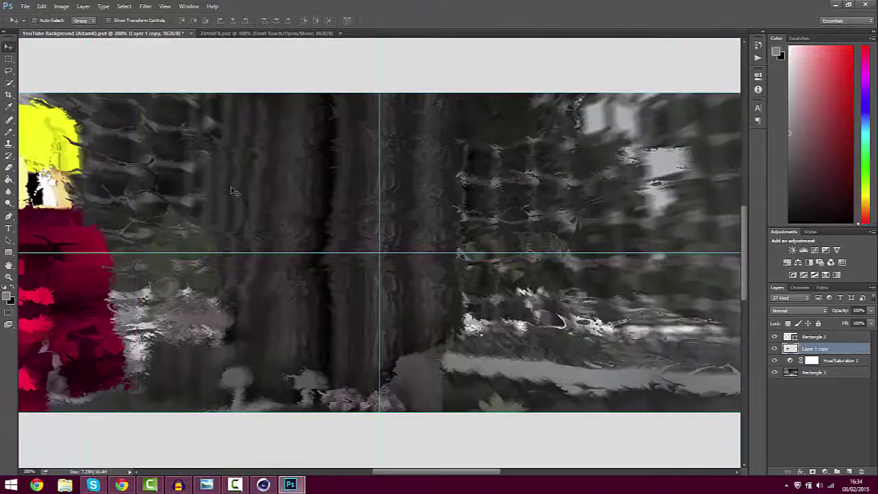
pyautogui.moveTo(437, 474); pyautogui.dragTo(384, 481)
pyautogui.press('ctrl')
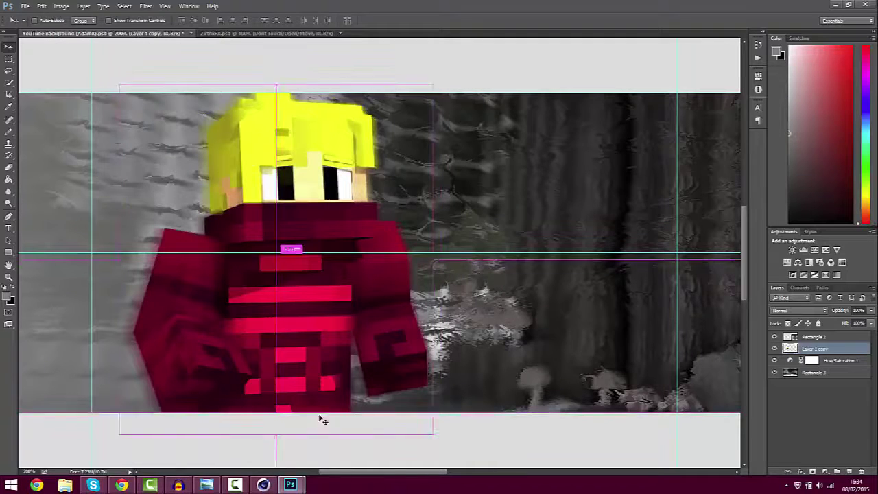
pyautogui.click(145, 6)
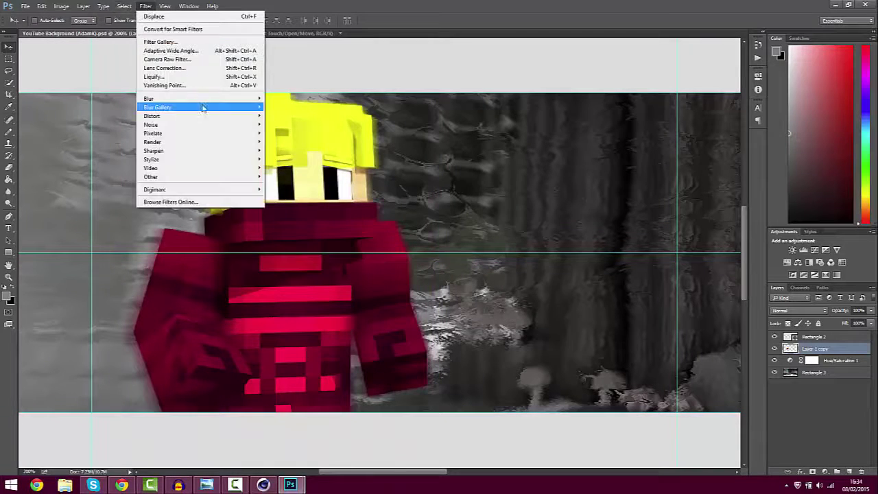
pyautogui.moveTo(225, 117)
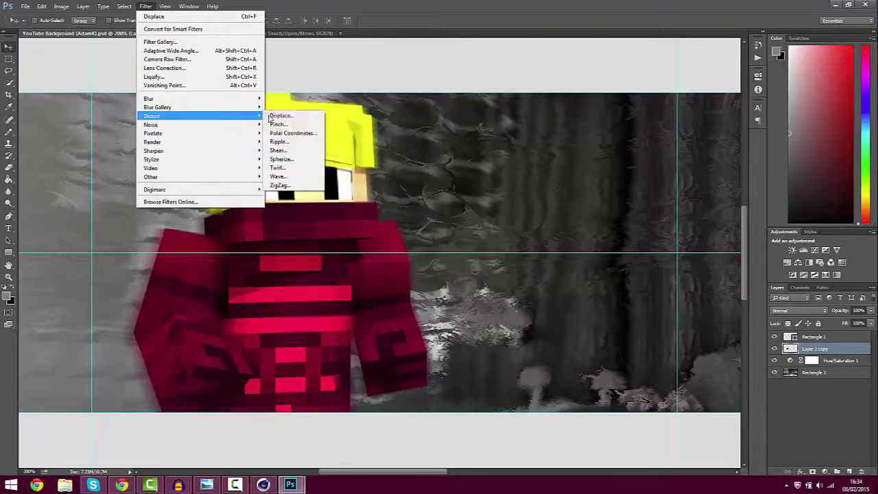
pyautogui.click(278, 115)
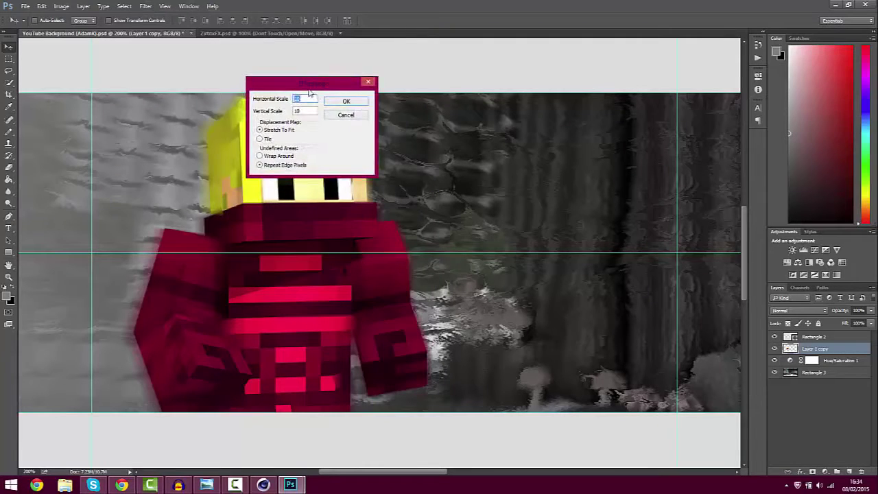
pyautogui.click(346, 100)
pyautogui.doubleClick(106, 72)
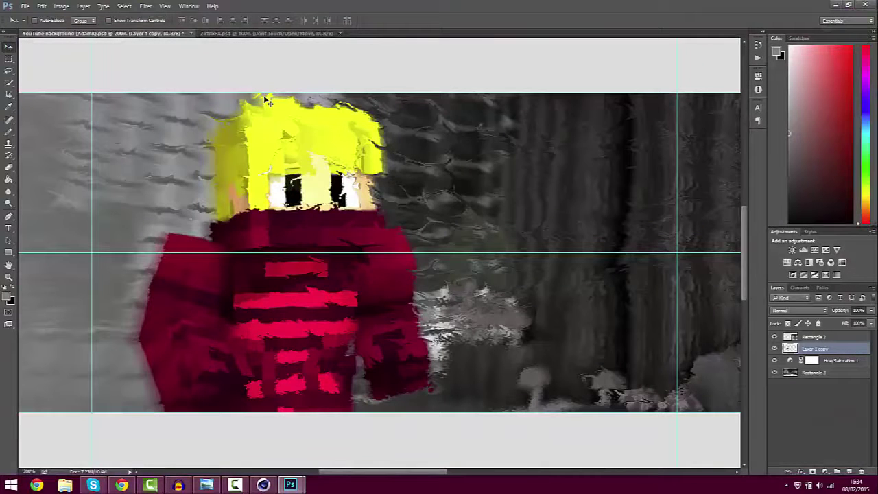
# Nudge the character layer up and left, then undo back past the displacement and layer merge
pyautogui.press('Up')
pyautogui.press('Left')
pyautogui.press('Left')
pyautogui.press('Up')
pyautogui.press('Left')
pyautogui.press('Left')
pyautogui.press('Left')
pyautogui.press('Left')
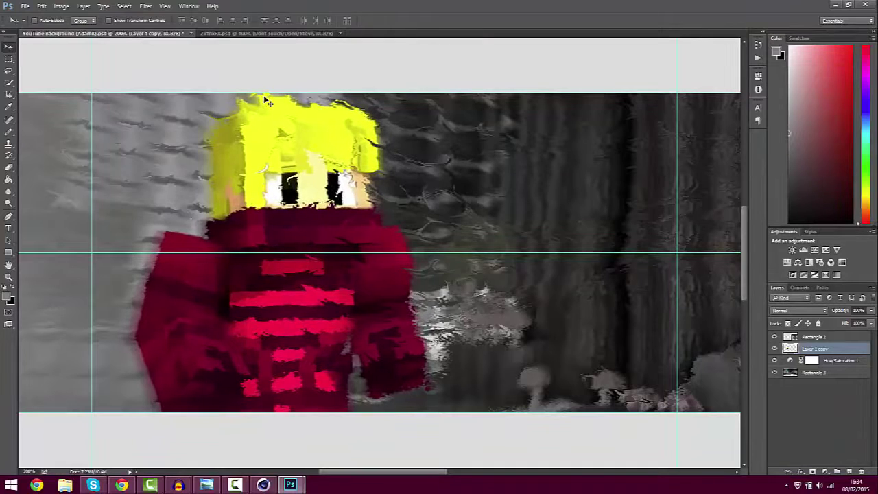
pyautogui.press('Left')
pyautogui.press('Left')
pyautogui.press('Left')
pyautogui.press('Up')
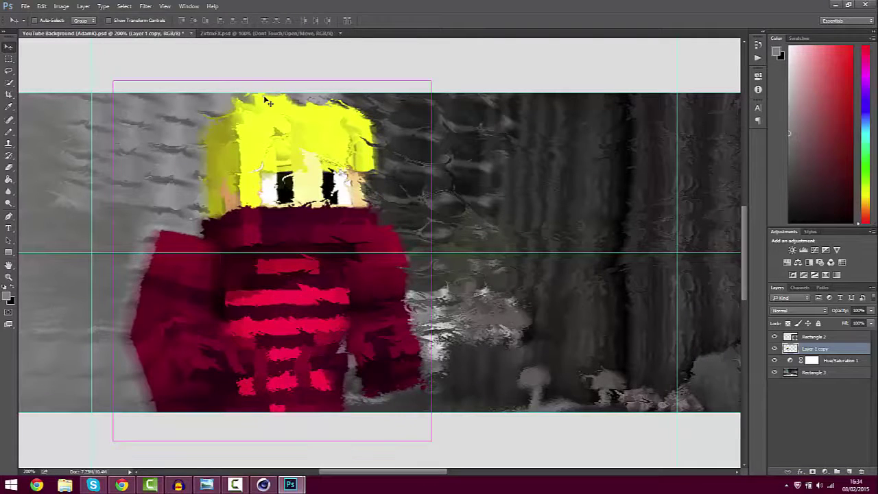
pyautogui.hotkey('ctrl', 'z')
pyautogui.hotkey('ctrl', 'alt', 'z')
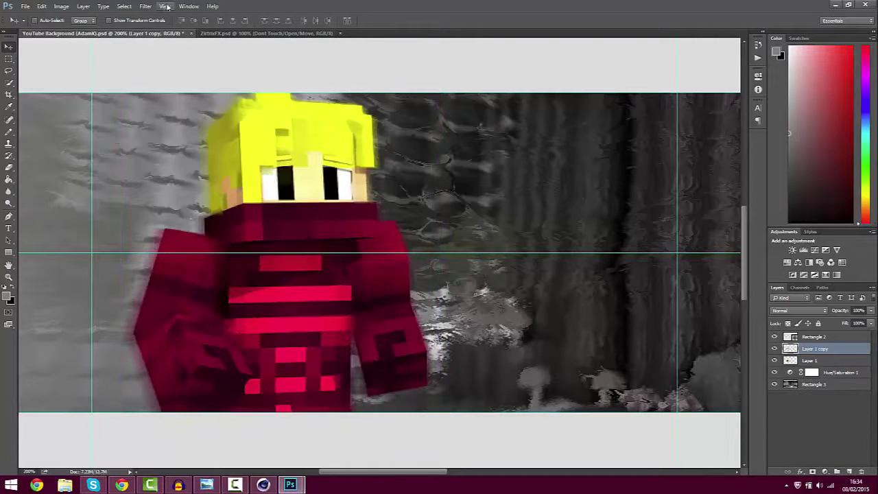
# Reapply Displace with horizontal scale 4 using the Displace Effect.psd map
pyautogui.click(146, 6)
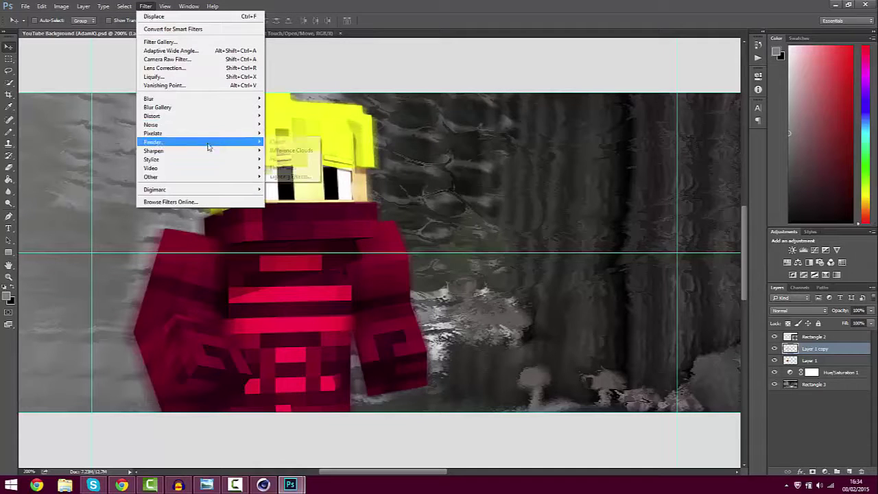
pyautogui.moveTo(206, 116)
pyautogui.click(283, 116)
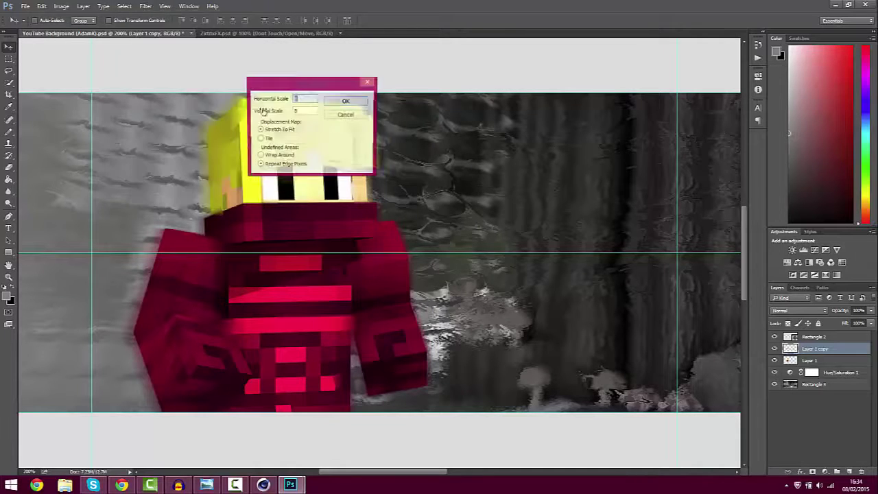
pyautogui.write('4')
pyautogui.press('Tab')
pyautogui.click(345, 103)
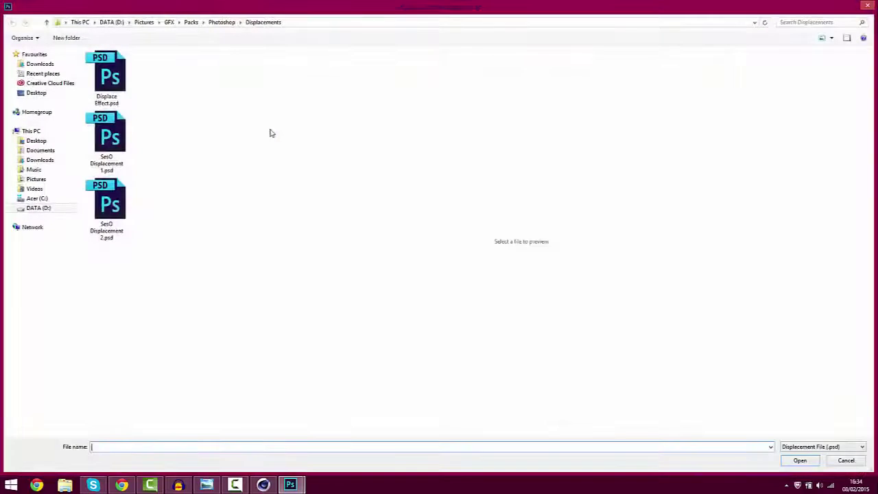
pyautogui.doubleClick(116, 81)
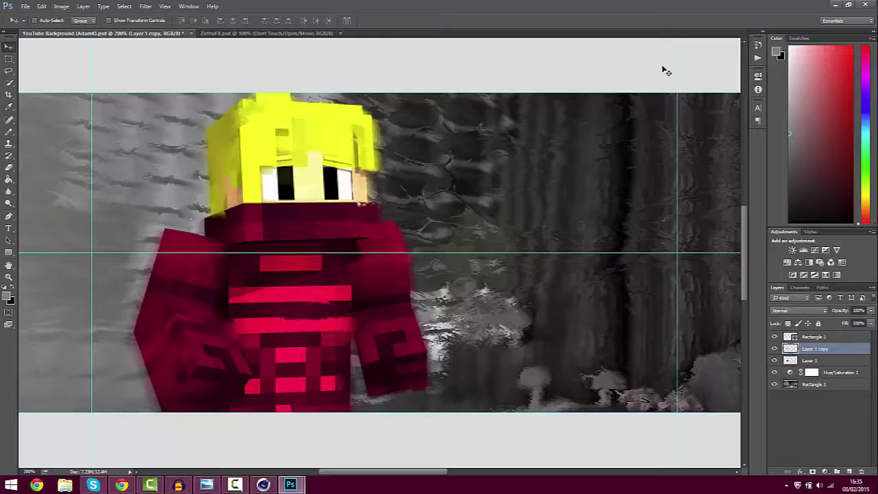
# Zoom out from 200% to 66.7% to see the whole banner
pyautogui.hotkey('ctrl', '-')
pyautogui.hotkey('ctrl', '-')
pyautogui.hotkey('ctrl', '-')
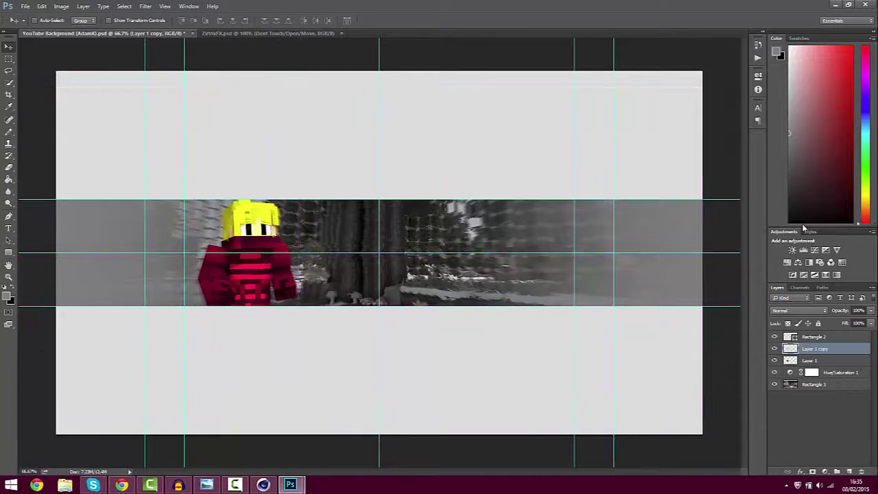
# Type 'LUXARTZ' at the banner centre in Code Bold Regular, 48 pt
pyautogui.click(8, 229)
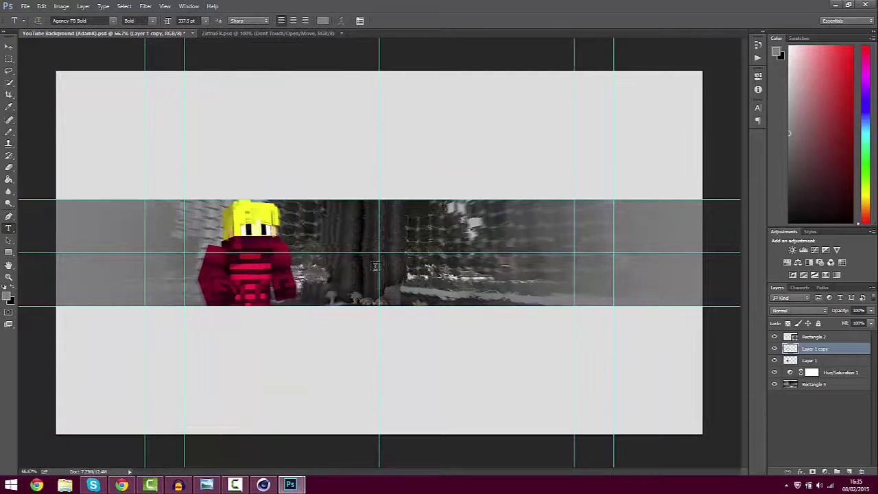
pyautogui.click(341, 249)
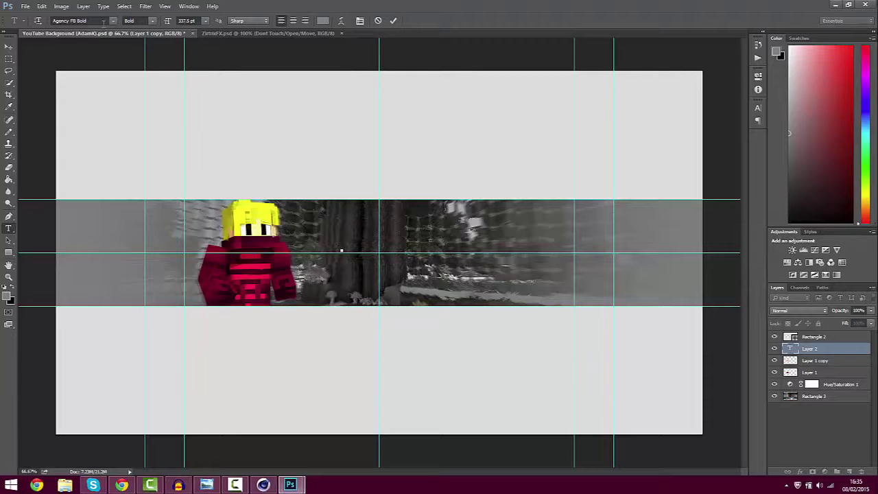
pyautogui.click(113, 21)
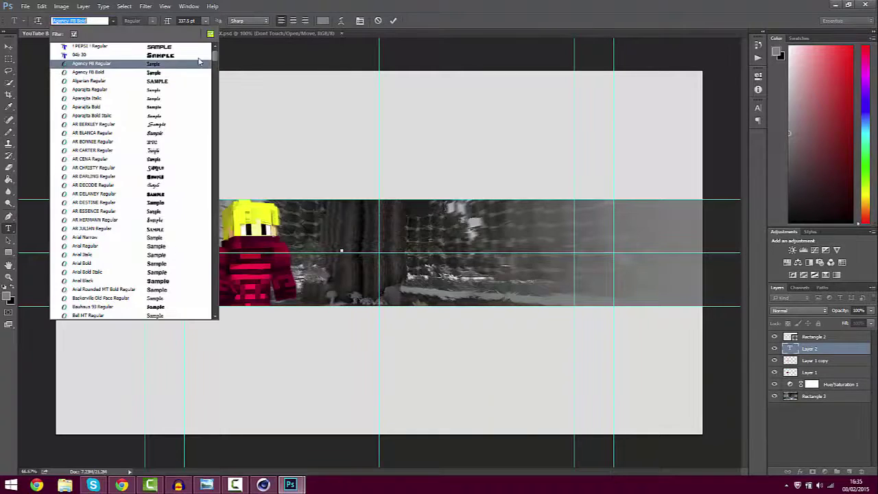
pyautogui.moveTo(214, 57); pyautogui.dragTo(214, 79)
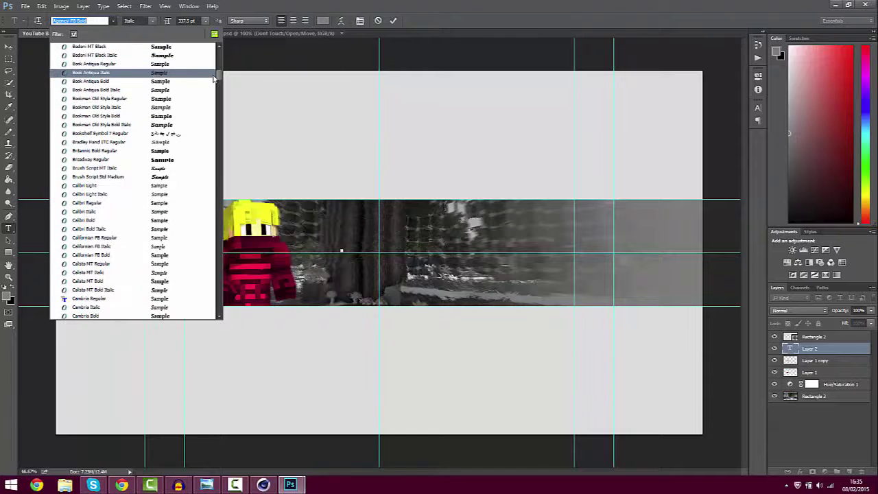
pyautogui.scroll(-4, 117, 295)
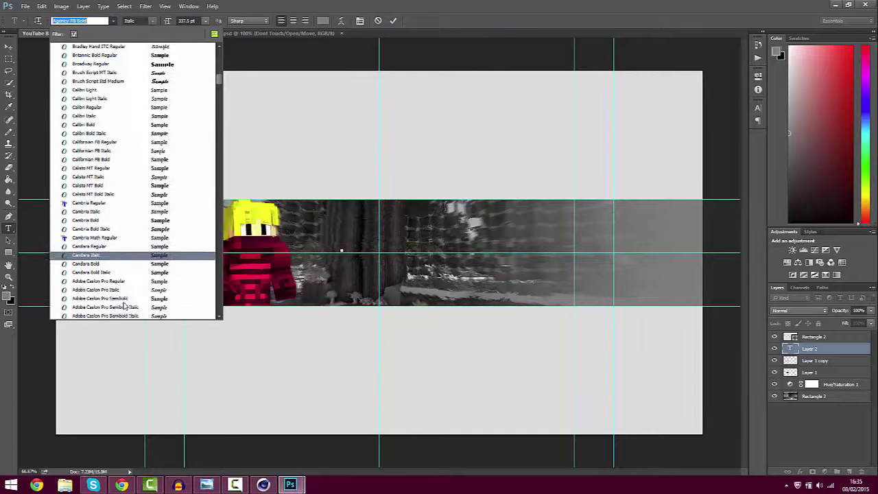
pyautogui.scroll(-8, 102, 264)
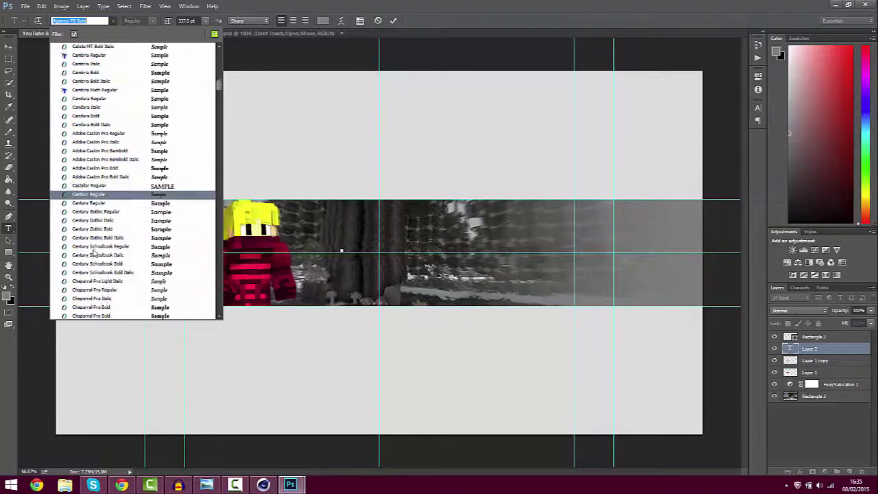
pyautogui.scroll(-1, 99, 250)
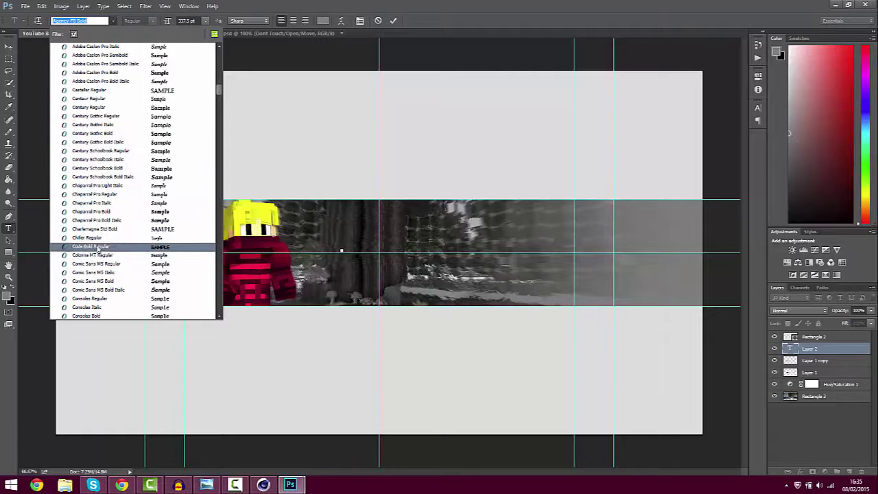
pyautogui.click(98, 247)
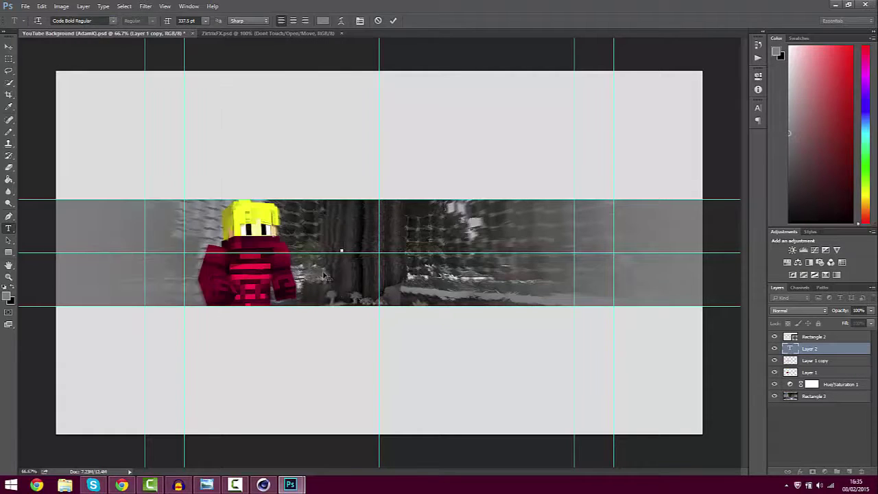
pyautogui.click(205, 21)
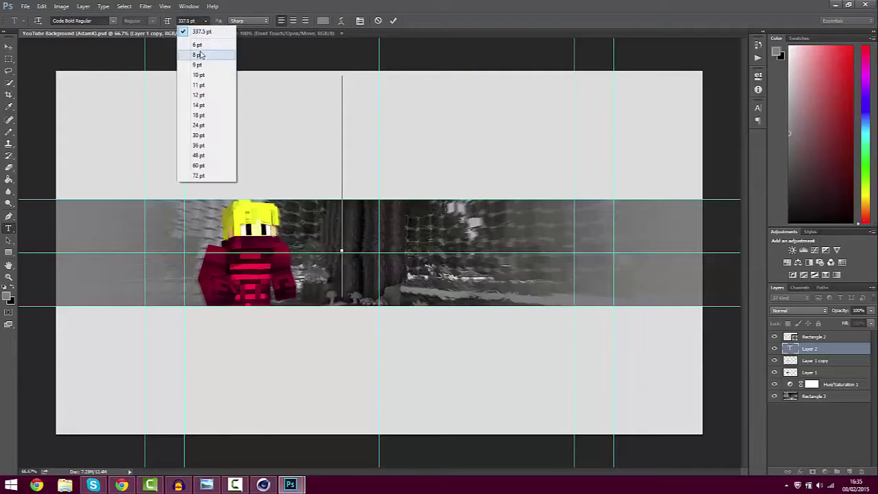
pyautogui.click(201, 155)
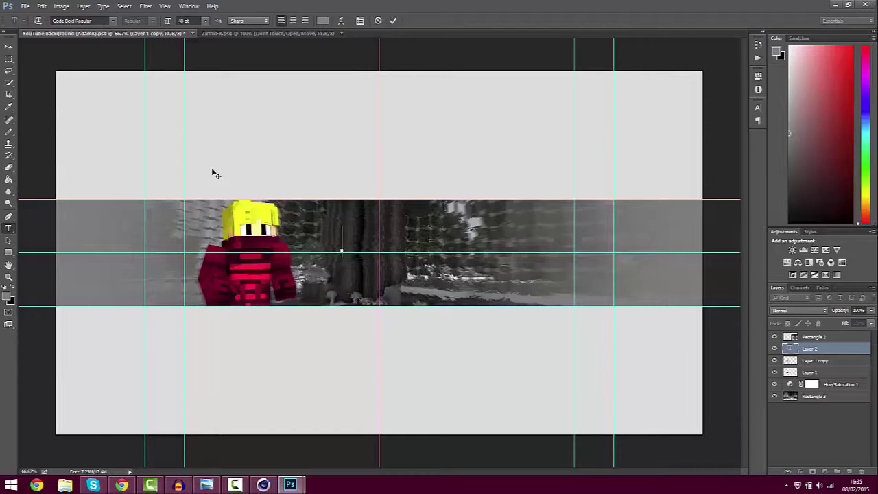
pyautogui.write('LUXARTZ')
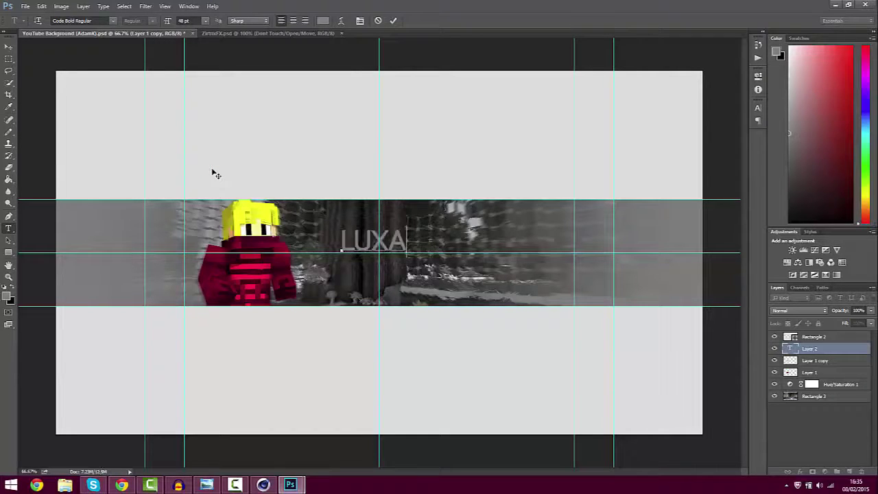
# Free-transform LUXARTZ up to about 176%, shifting it slightly left and down
pyautogui.click(10, 47)
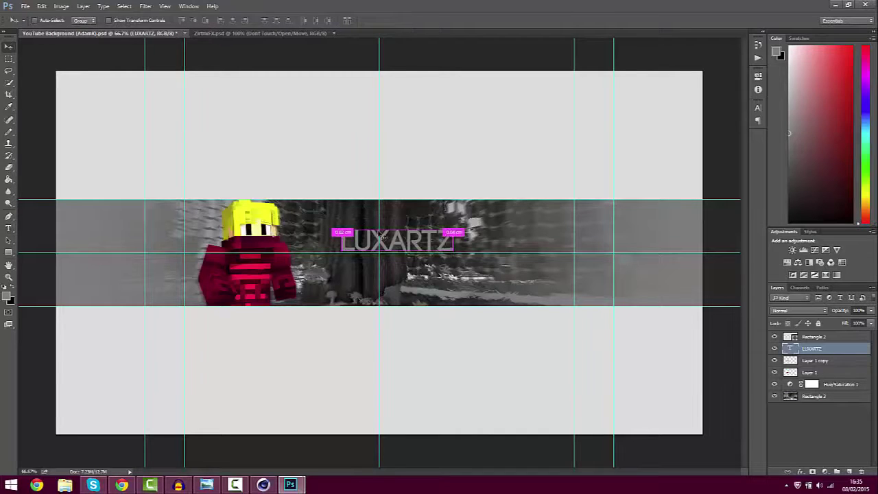
pyautogui.hotkey('ctrl', 't')
pyautogui.moveTo(454, 226); pyautogui.dragTo(498, 210)
pyautogui.moveTo(450, 239); pyautogui.dragTo(416, 260)
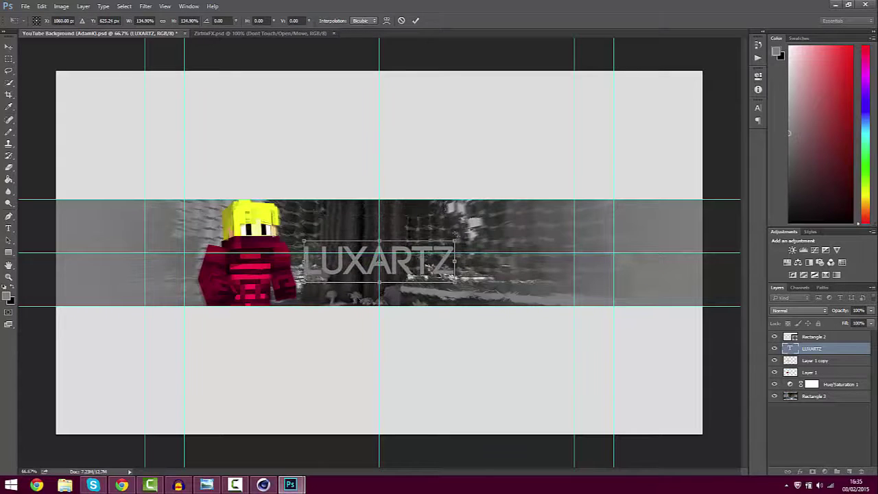
pyautogui.moveTo(454, 241)
pyautogui.mouseDown()
pyautogui.moveTo(503, 204)
pyautogui.moveTo(491, 234)
pyautogui.moveTo(453, 253)
pyautogui.mouseUp()
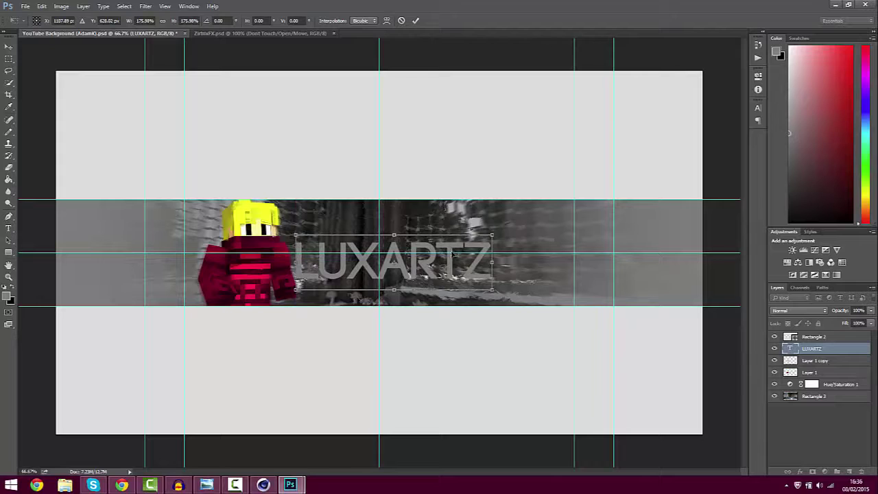
pyautogui.press('Return')
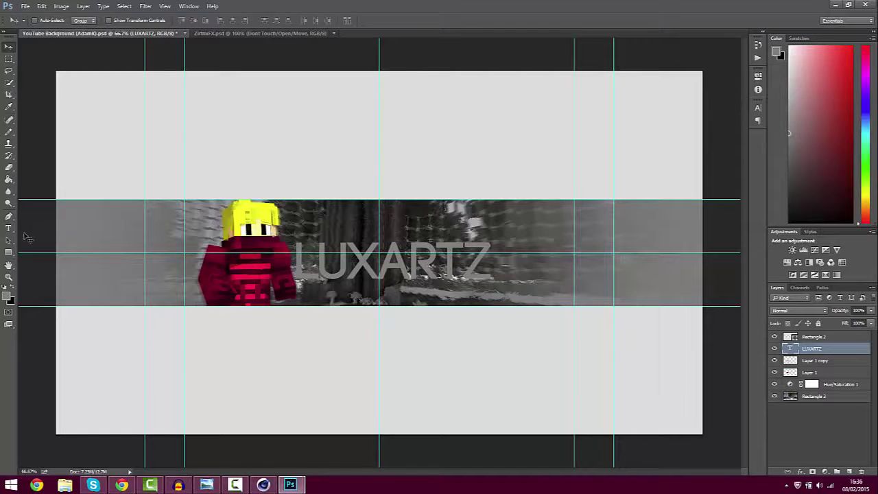
pyautogui.click(9, 228)
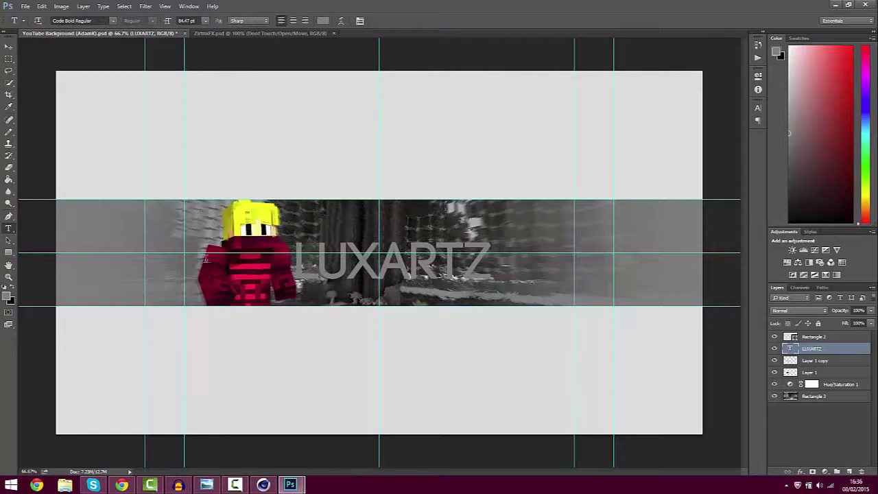
pyautogui.click(9, 46)
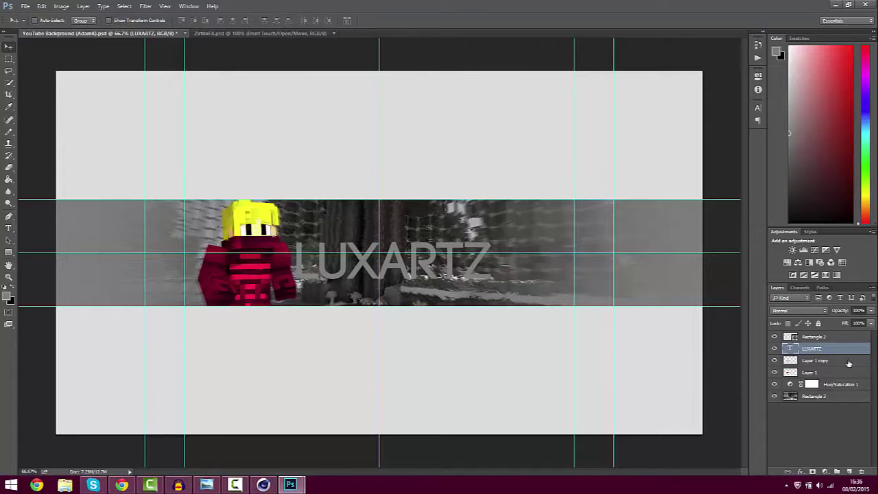
# Add a Gradient Overlay to LUXARTZ, starting from the red gradient preset
pyautogui.doubleClick(791, 347)
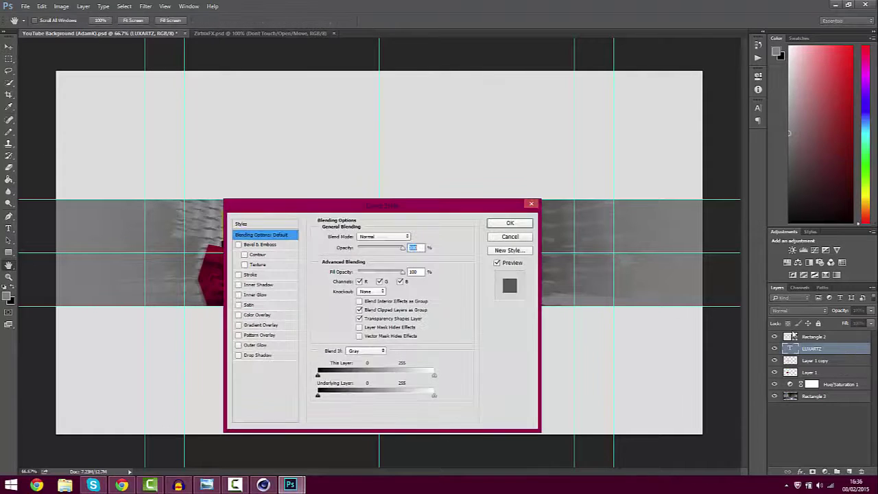
pyautogui.moveTo(346, 215); pyautogui.dragTo(566, 164)
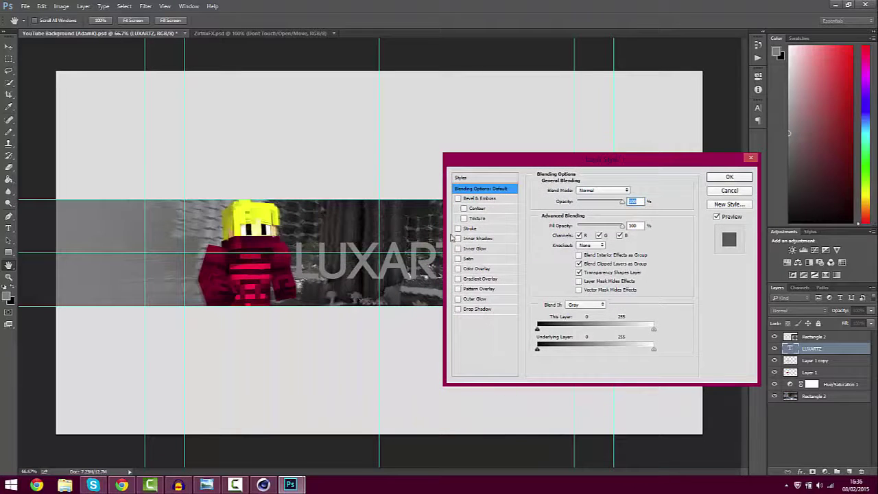
pyautogui.click(460, 279)
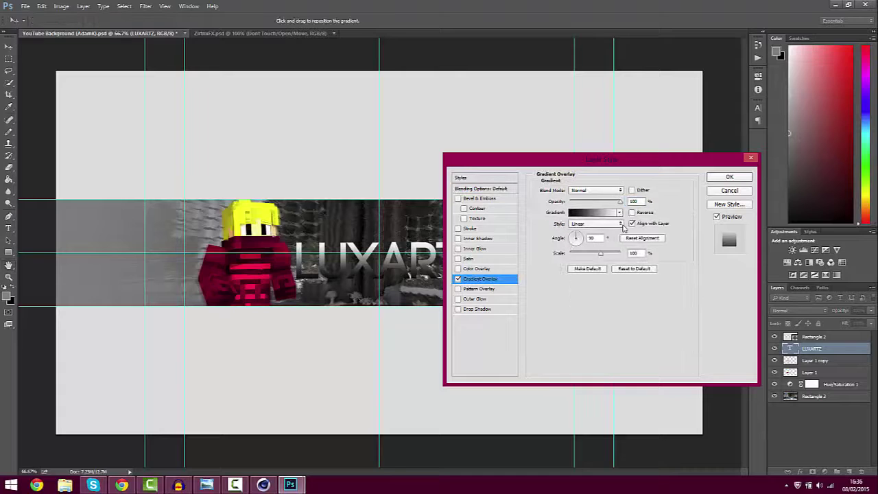
pyautogui.click(595, 211)
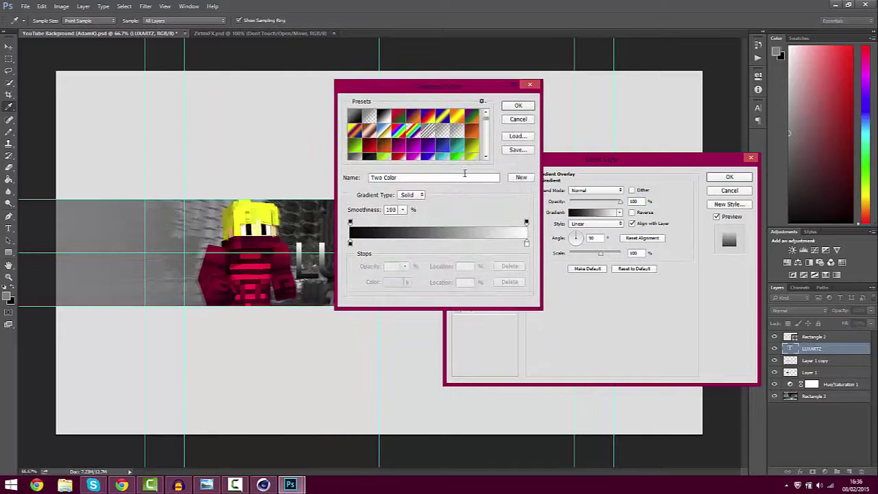
pyautogui.scroll(-2, 457, 153)
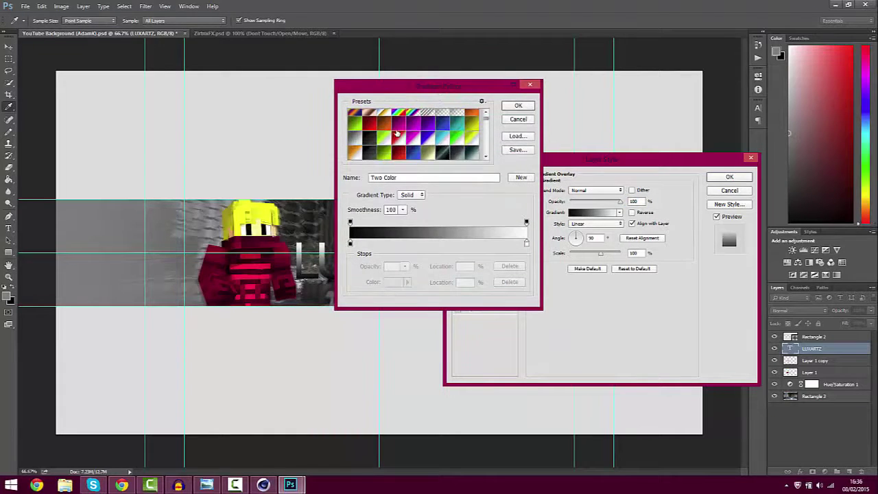
pyautogui.scroll(2, 365, 131)
pyautogui.click(368, 133)
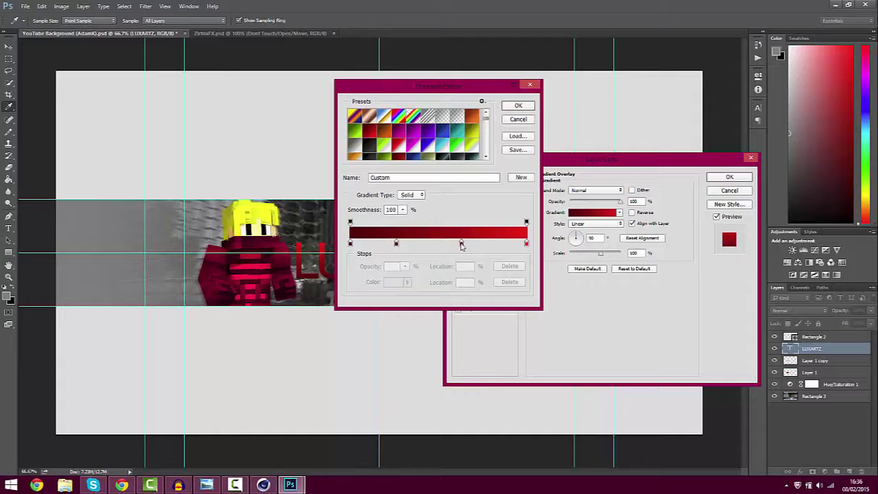
# Recolour the 63% stop and the right-end stop to bright yellow
pyautogui.click(461, 245)
pyautogui.click(393, 282)
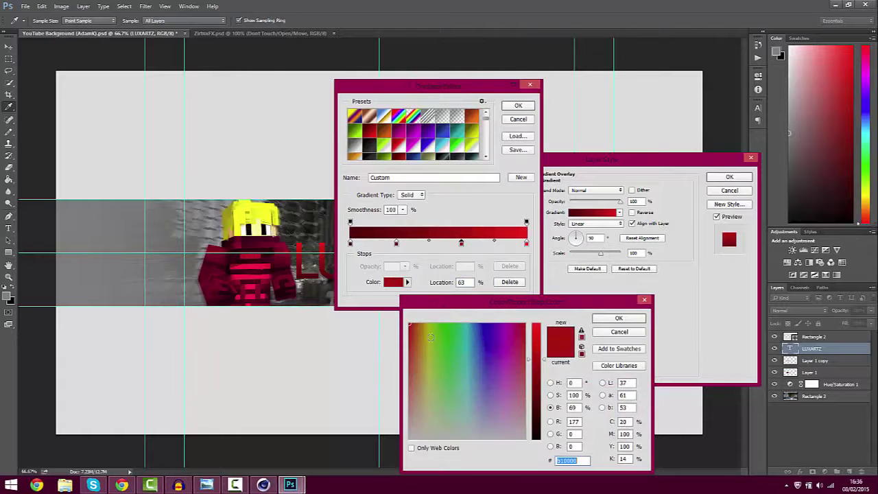
pyautogui.click(428, 331)
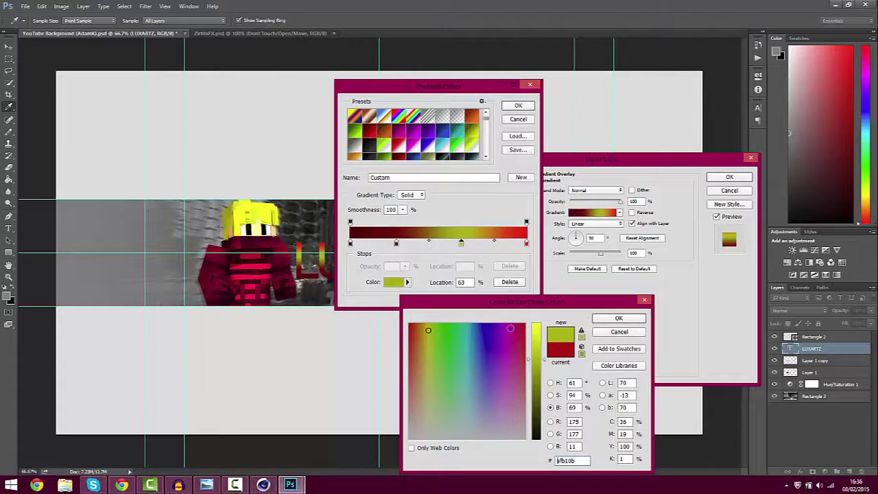
pyautogui.click(537, 334)
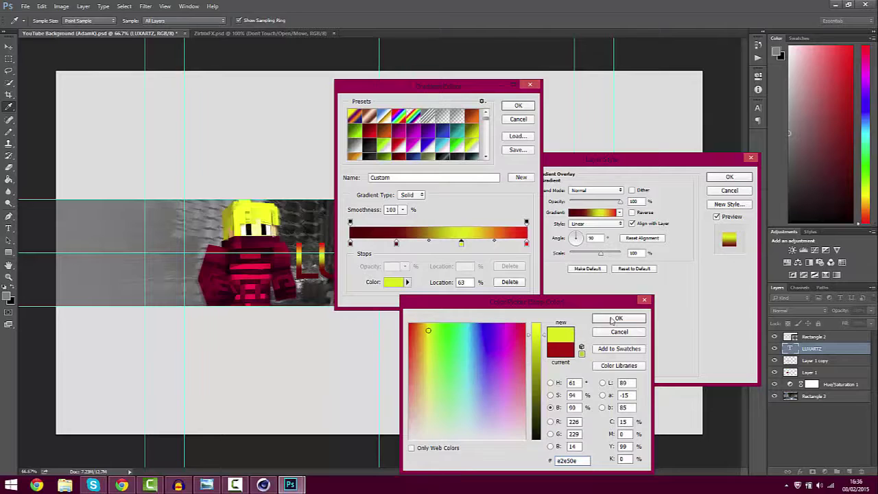
pyautogui.click(617, 318)
pyautogui.click(526, 243)
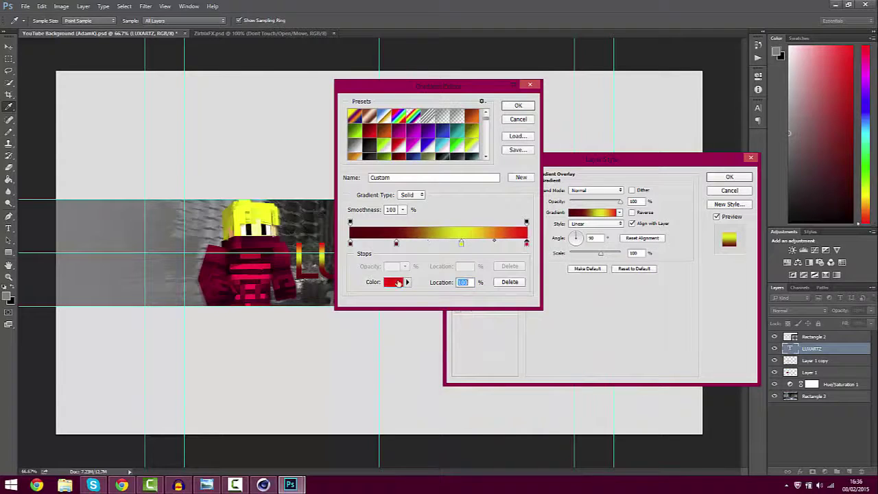
pyautogui.click(392, 283)
pyautogui.click(428, 327)
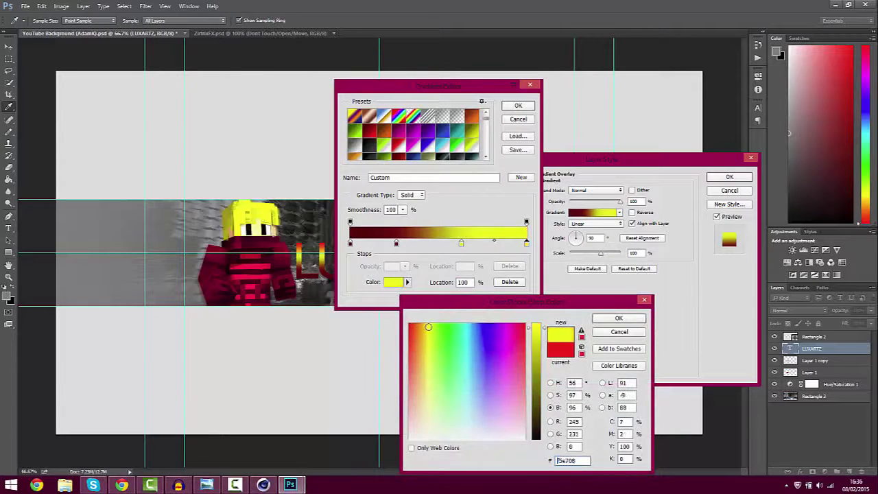
pyautogui.click(619, 319)
# Apply the dark-red-to-yellow gradient and turn on a Stroke outline
pyautogui.moveTo(404, 88); pyautogui.dragTo(326, 166)
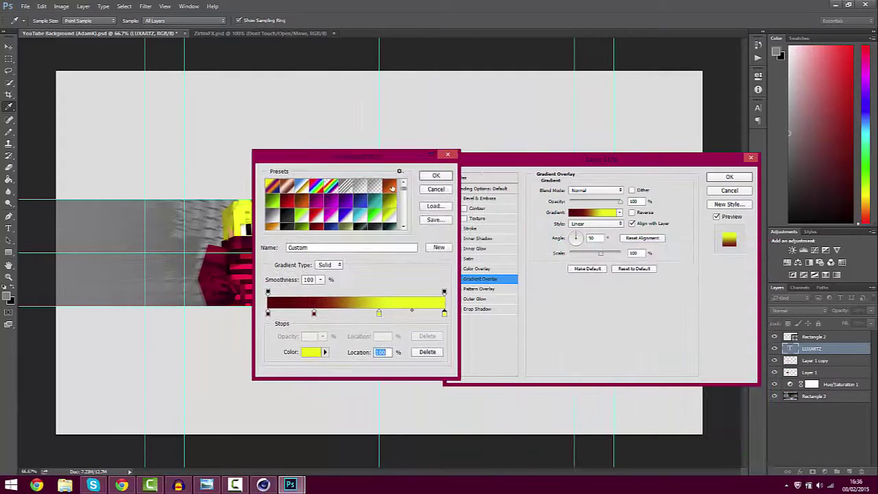
pyautogui.click(433, 177)
pyautogui.click(458, 228)
pyautogui.click(471, 228)
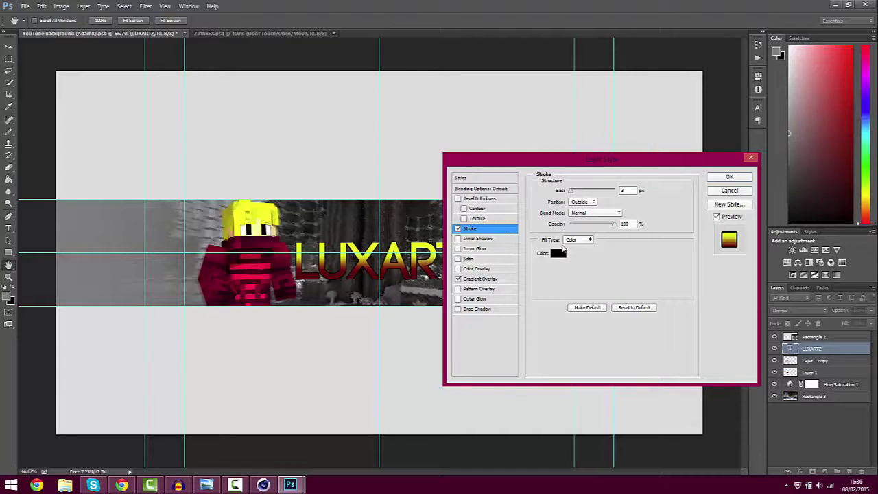
# Set the stroke colour to dark red (#6f0303)
pyautogui.click(556, 253)
pyautogui.click(541, 360)
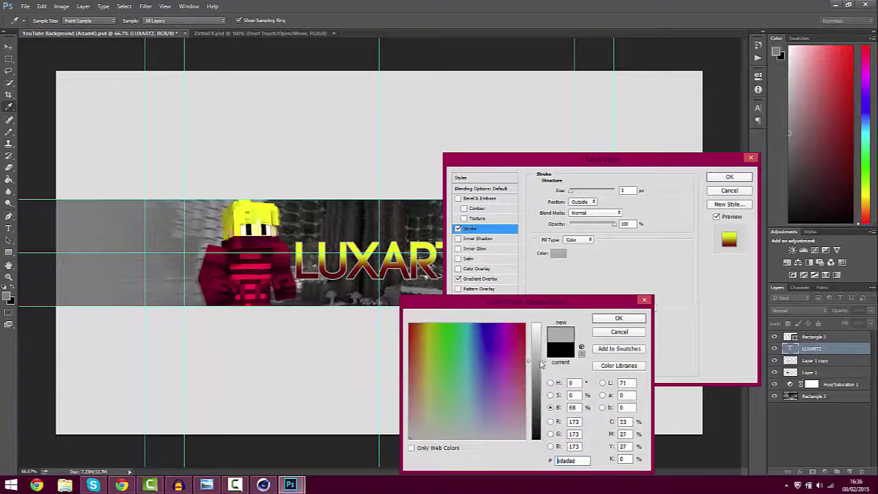
pyautogui.click(516, 330)
pyautogui.click(525, 327)
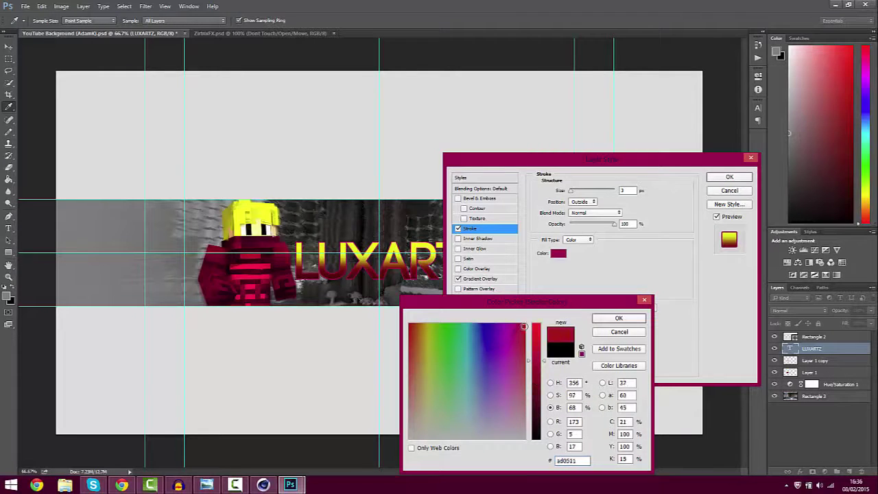
pyautogui.moveTo(538, 384)
pyautogui.mouseDown()
pyautogui.moveTo(537, 403)
pyautogui.moveTo(534, 390)
pyautogui.mouseUp()
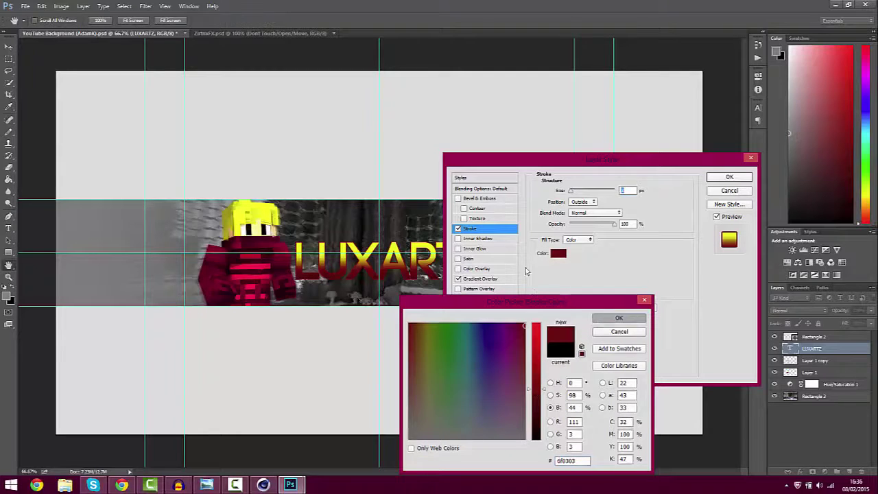
pyautogui.click(610, 318)
# Try a smooth Bevel & Emboss with size 0, then disable it and commit the style
pyautogui.click(457, 198)
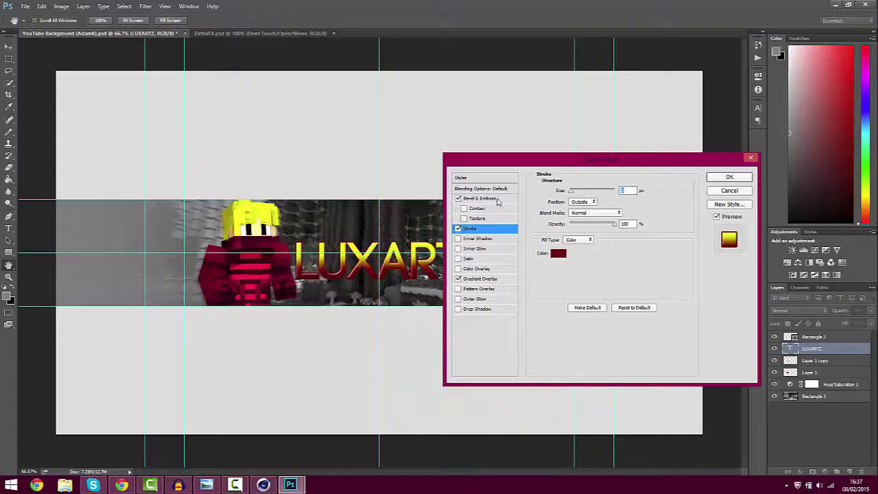
pyautogui.click(478, 199)
pyautogui.click(588, 200)
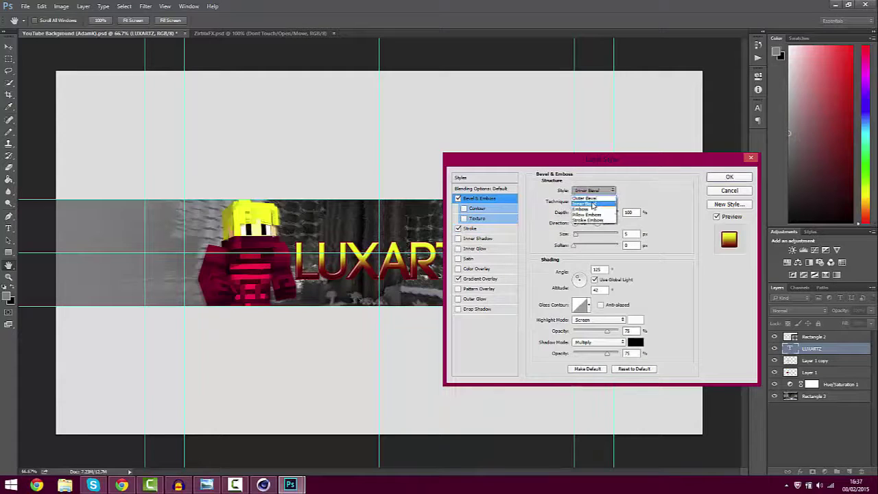
pyautogui.click(589, 201)
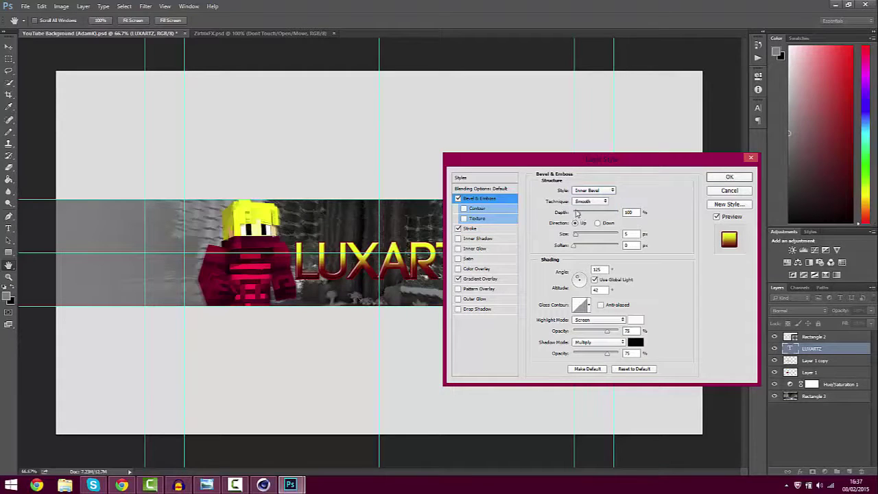
pyautogui.moveTo(576, 214); pyautogui.dragTo(575, 216)
pyautogui.click(575, 236)
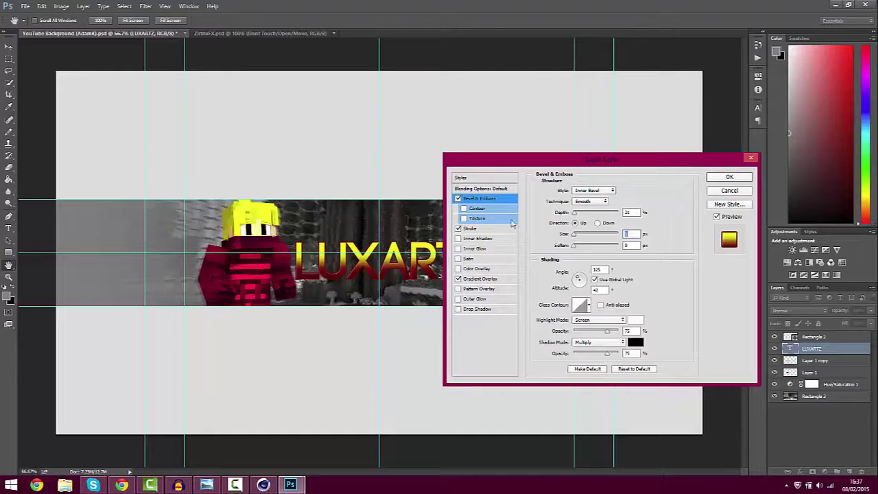
pyautogui.click(457, 199)
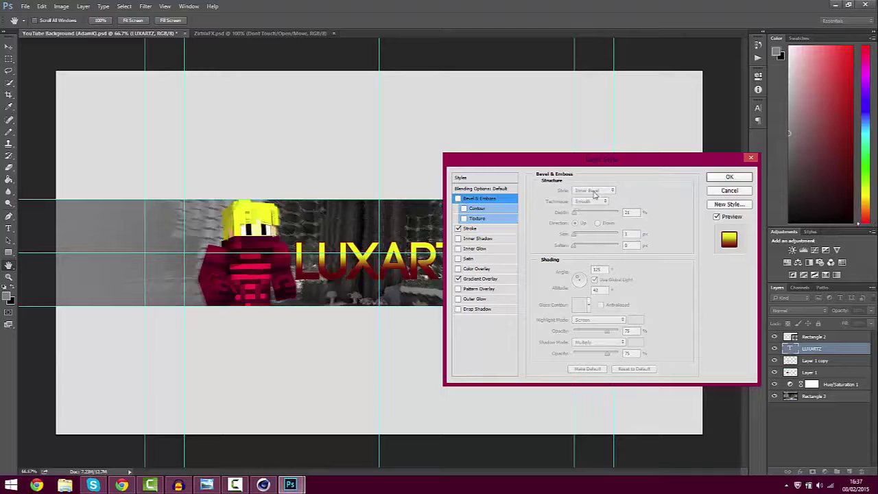
pyautogui.moveTo(570, 169); pyautogui.dragTo(440, 176)
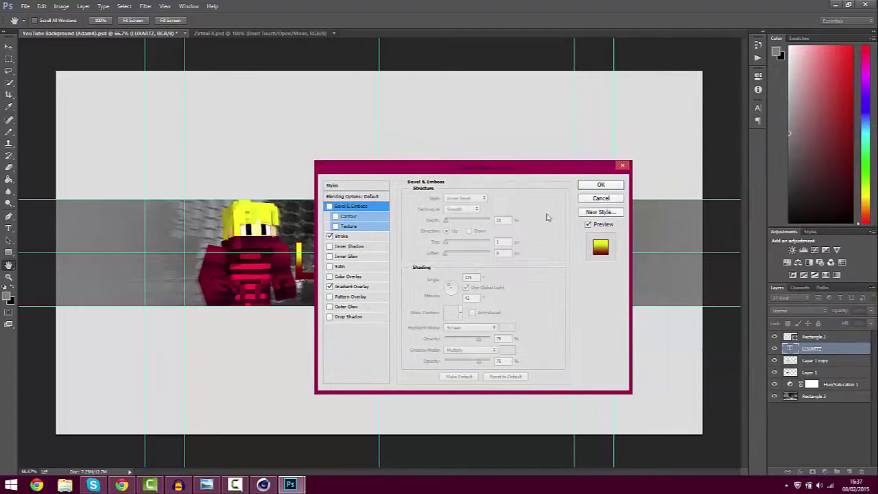
pyautogui.click(600, 186)
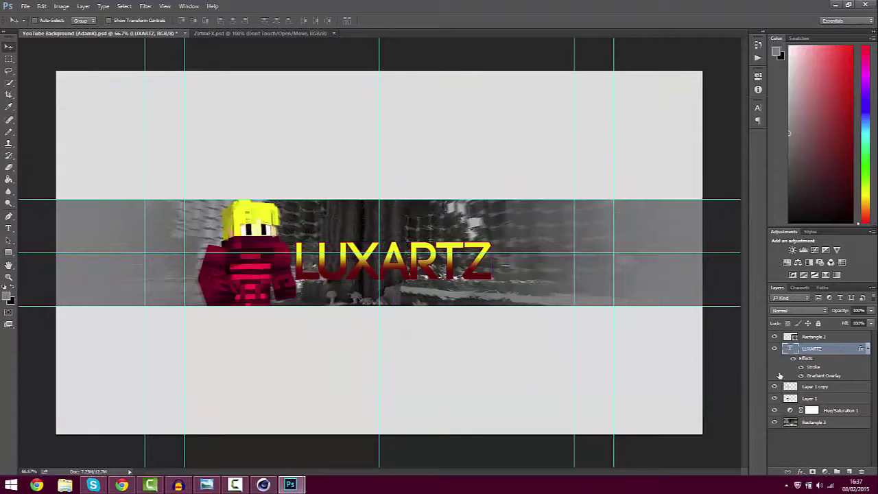
# Rasterize the LUXARTZ type layer
pyautogui.click(867, 349)
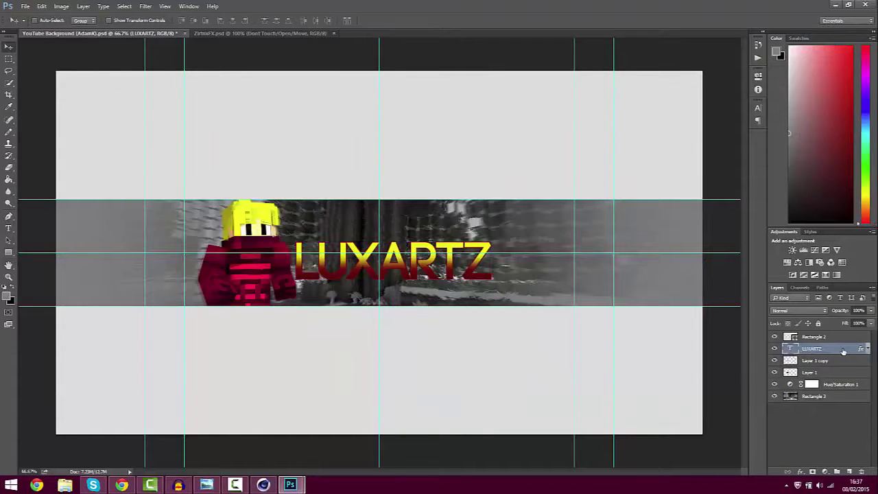
pyautogui.doubleClick(843, 351)
pyautogui.press('Escape')
pyautogui.rightClick(832, 351)
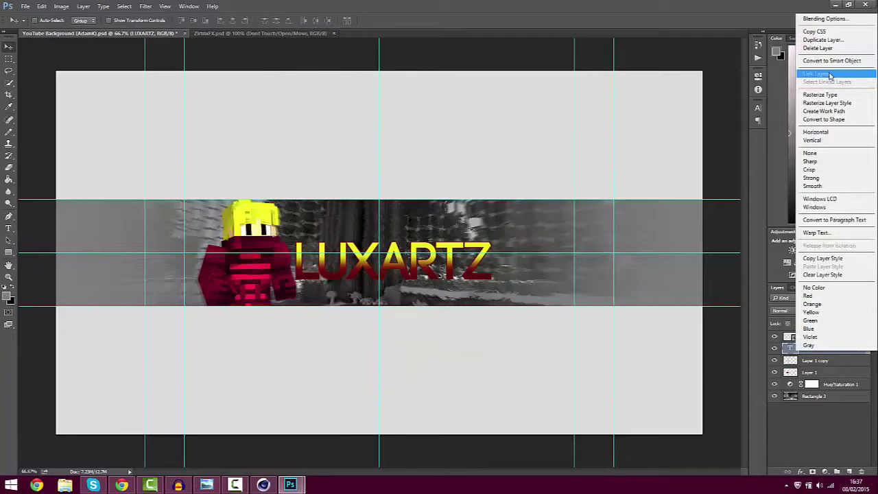
pyautogui.click(821, 94)
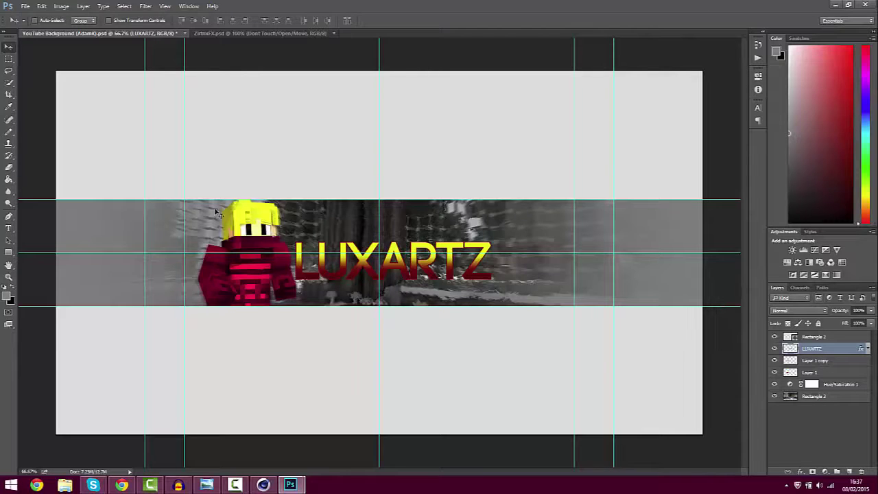
# Skew the LUXARTZ title so it slants upward to the right
pyautogui.press('ctrl')
pyautogui.hotkey('ctrl', 't')
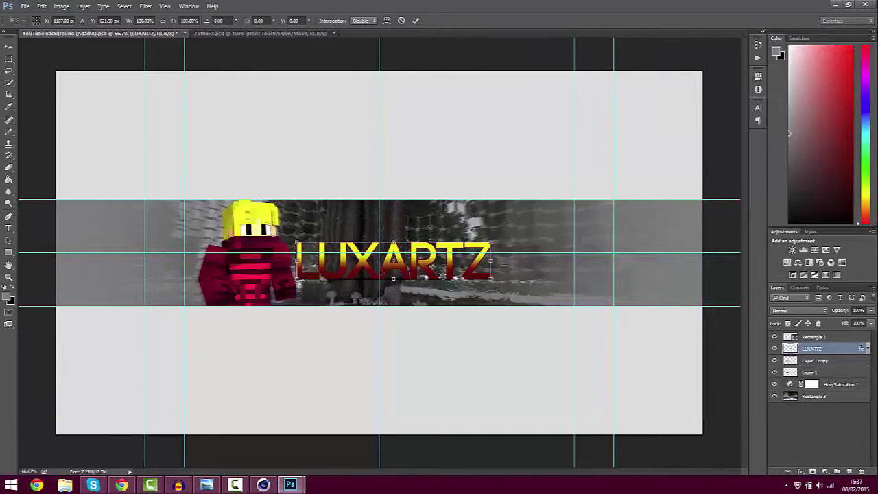
pyautogui.rightClick(409, 262)
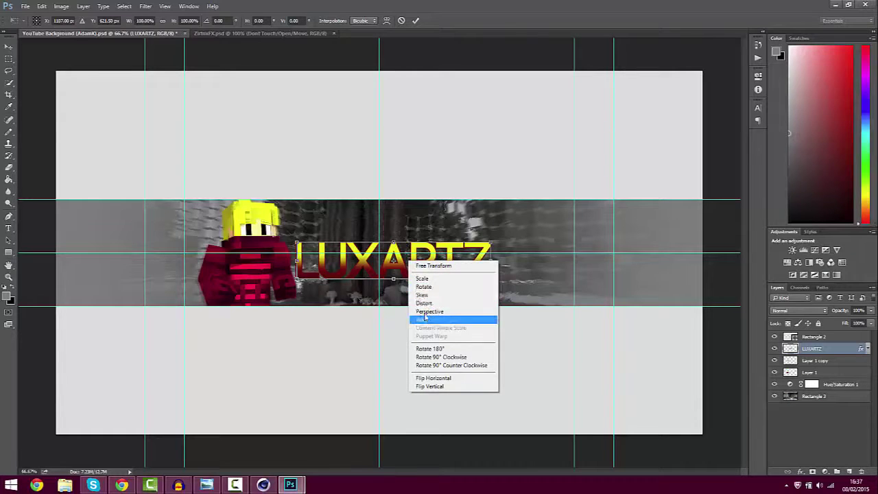
pyautogui.click(422, 295)
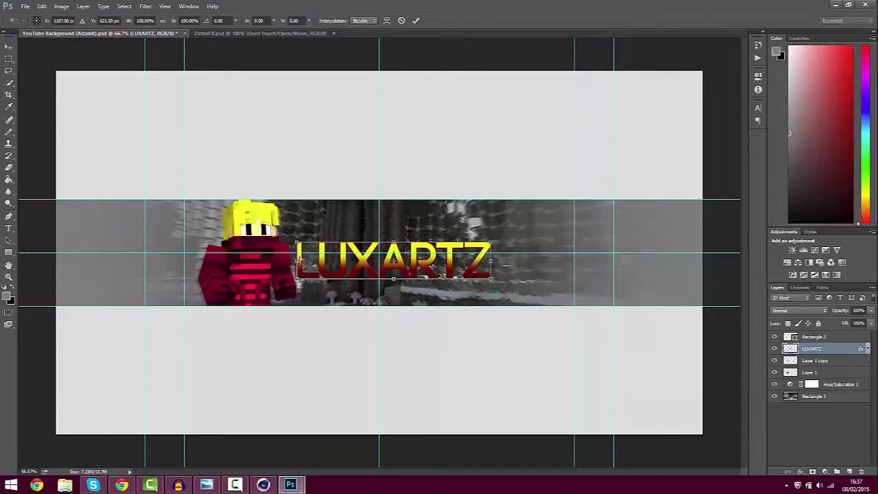
pyautogui.moveTo(297, 245); pyautogui.dragTo(284, 221)
pyautogui.moveTo(491, 280); pyautogui.dragTo(491, 214)
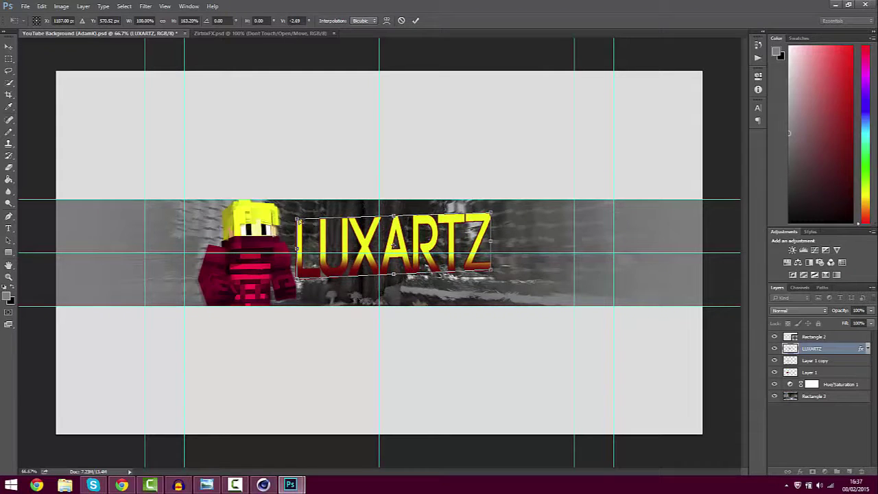
pyautogui.moveTo(297, 219); pyautogui.dragTo(310, 257)
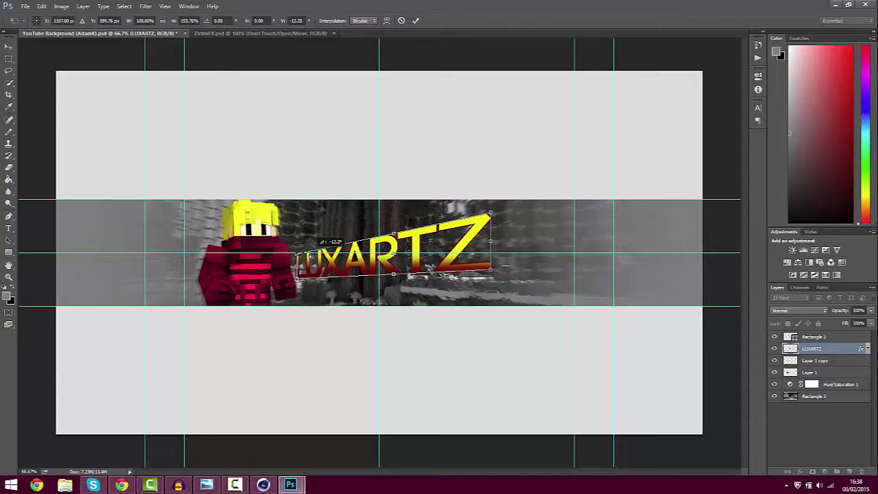
pyautogui.moveTo(310, 255); pyautogui.dragTo(311, 255)
pyautogui.press('Return')
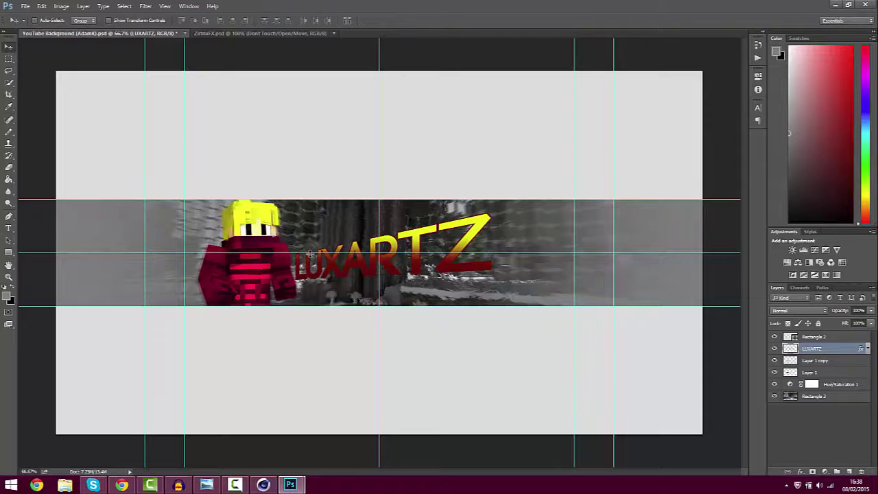
# Scale the title to about 121% and move it slightly lower
pyautogui.hotkey('ctrl', 't')
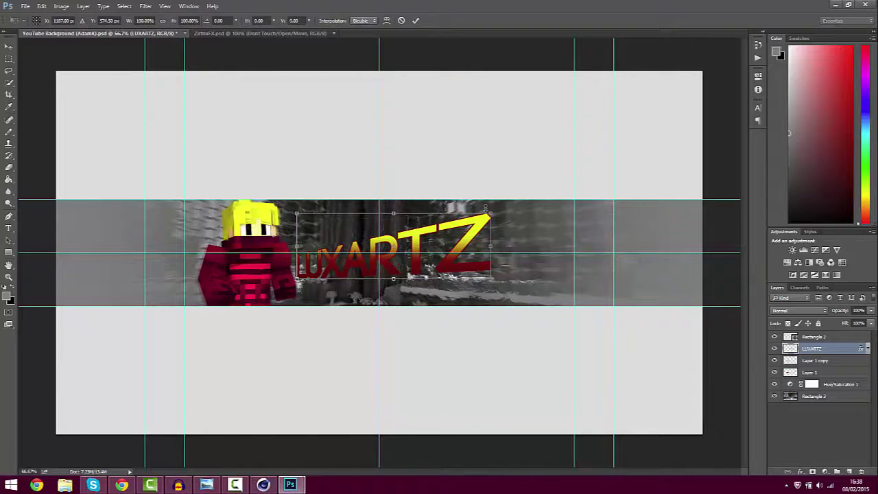
pyautogui.moveTo(491, 214); pyautogui.dragTo(525, 181)
pyautogui.moveTo(481, 232); pyautogui.dragTo(484, 242)
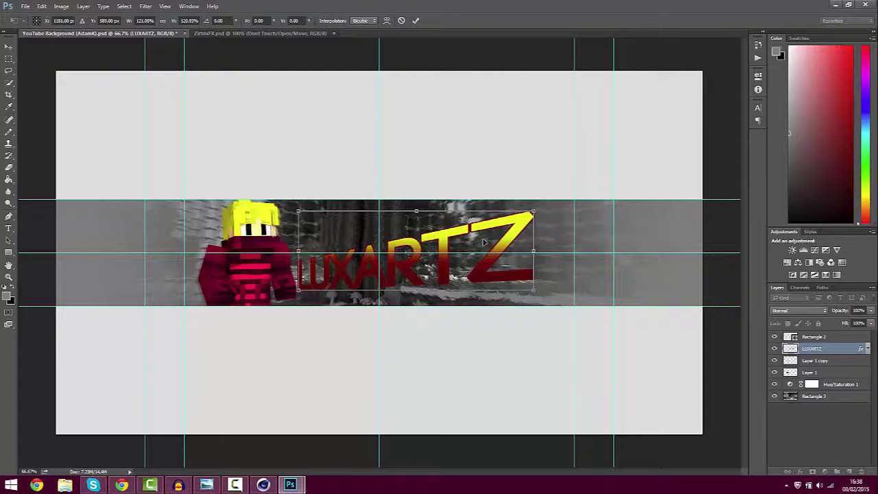
pyautogui.press('Return')
# Displace the title with horizontal scale 10 using the Displace Effect.psd map
pyautogui.click(145, 6)
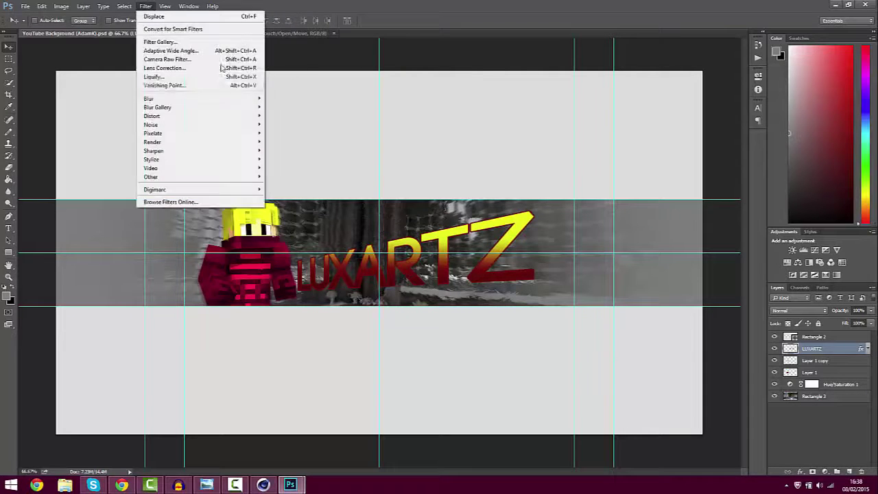
pyautogui.moveTo(199, 100)
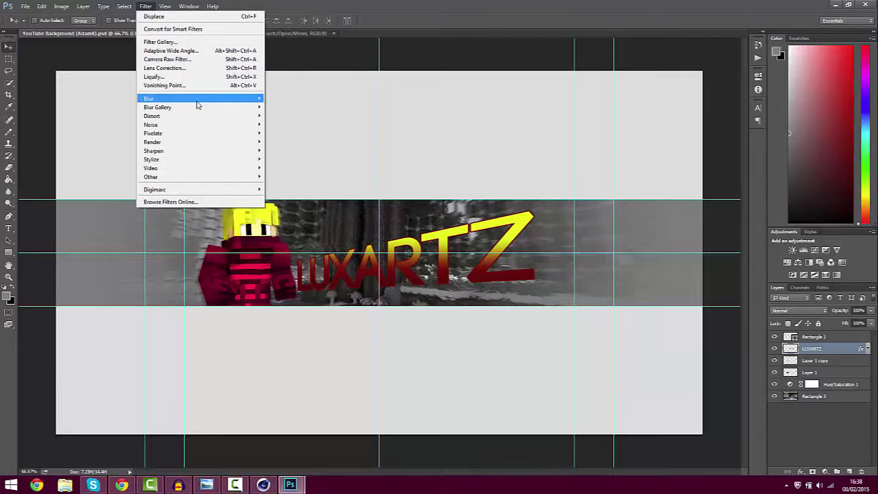
pyautogui.moveTo(201, 117)
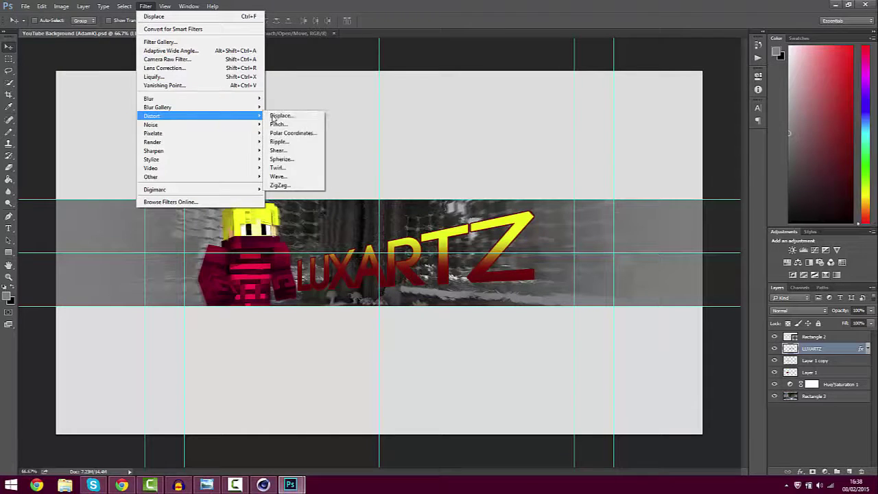
pyautogui.click(278, 116)
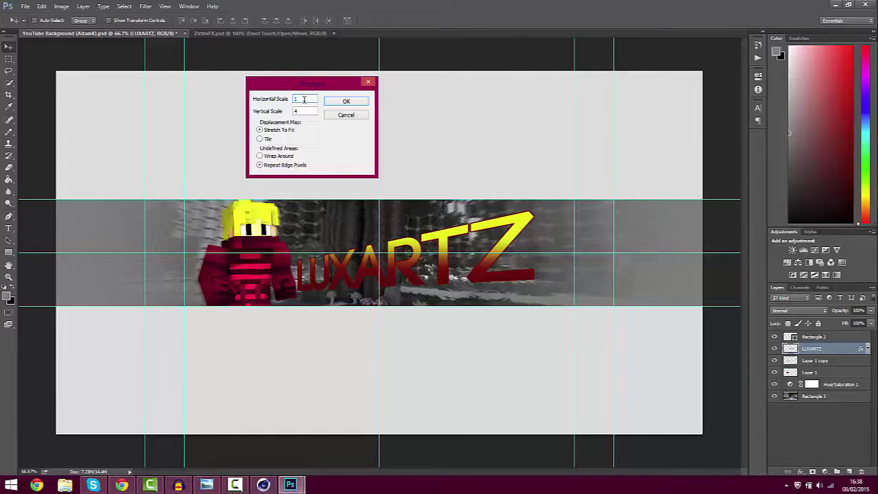
pyautogui.write('10')
pyautogui.press('Tab')
pyautogui.click(347, 101)
pyautogui.doubleClick(109, 79)
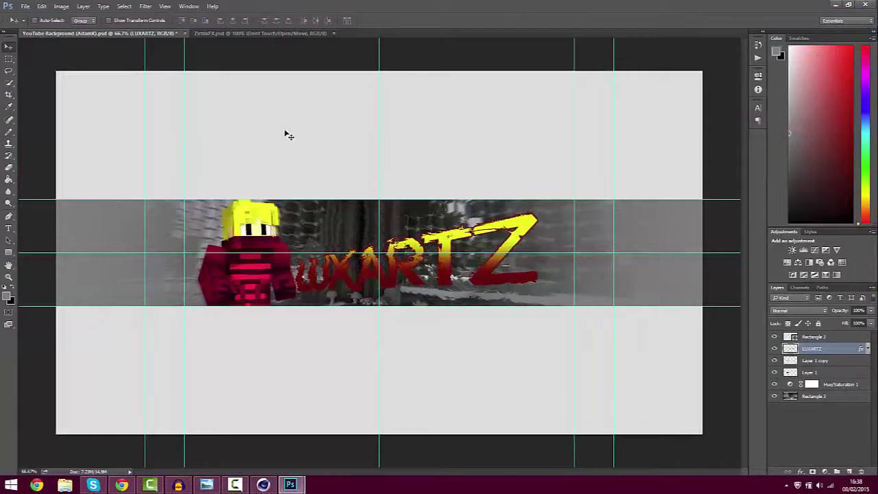
# Repeat the displacement with Ctrl+F and inspect the lettering at 100% zoom
pyautogui.hotkey('ctrl', 'f')
pyautogui.hotkey('ctrl', 'f')
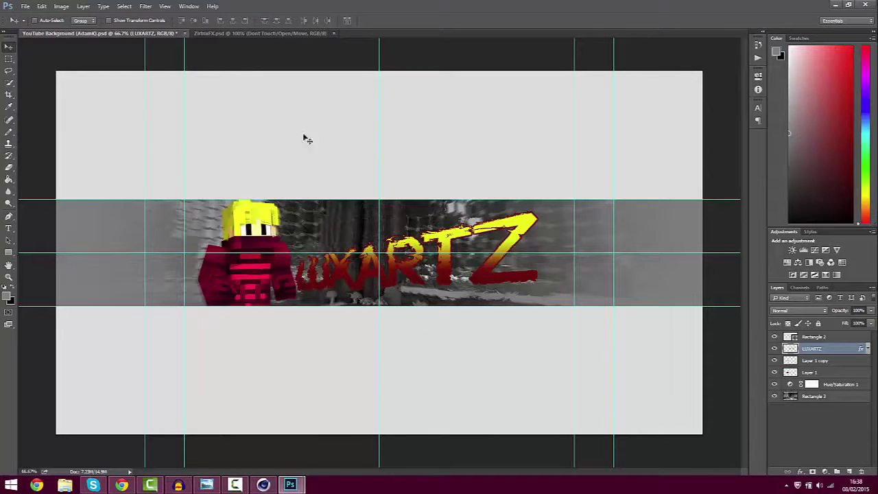
pyautogui.moveTo(330, 170); pyautogui.dragTo(331, 169)
pyautogui.hotkey('ctrl', '+')
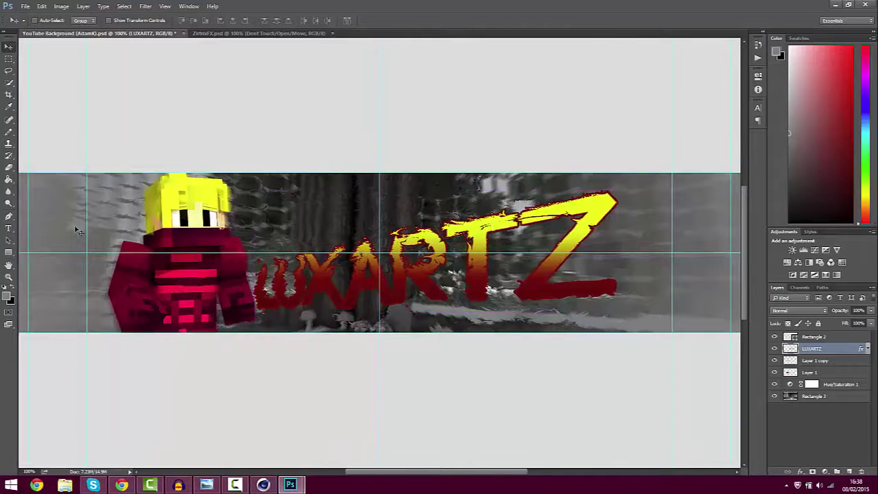
pyautogui.moveTo(30, 49); pyautogui.dragTo(0, 96)
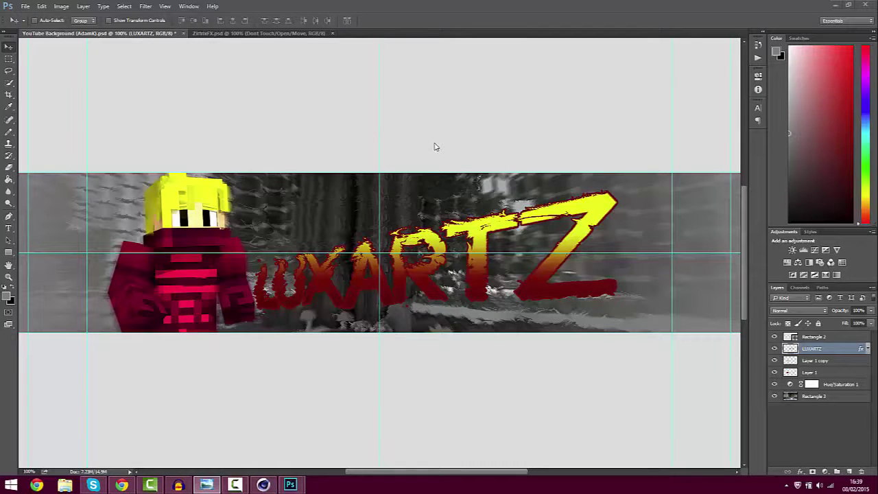
pyautogui.moveTo(298, 139); pyautogui.dragTo(301, 141)
pyautogui.hotkey('ctrl', '-')
pyautogui.hotkey('ctrl', '-')
pyautogui.hotkey('ctrl', '+')
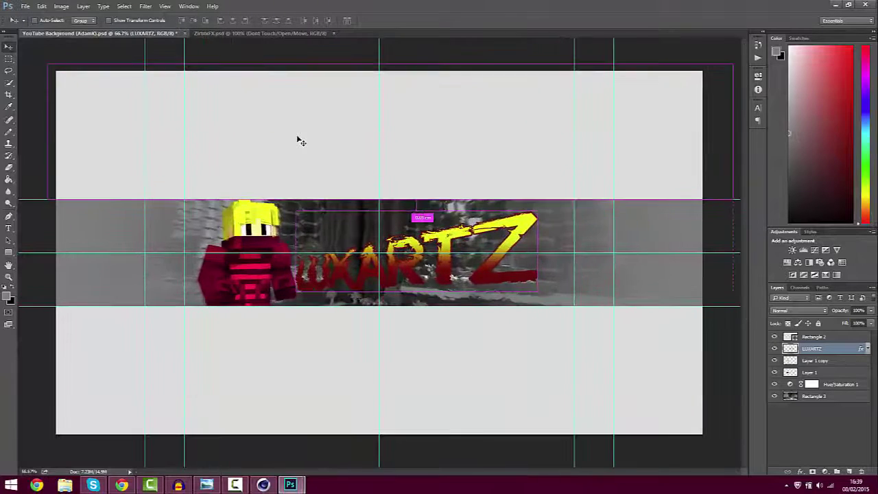
# Create a new layer above Rectangle 3 and set up a 100 px round brush
pyautogui.click(815, 398)
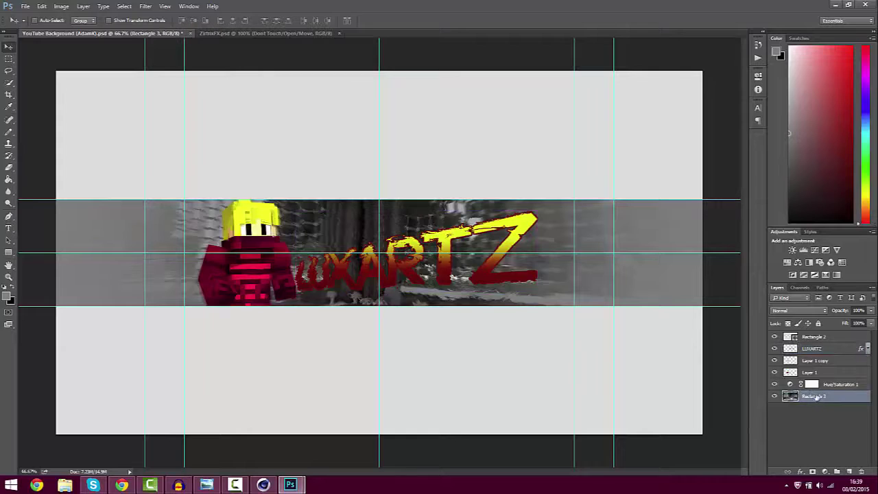
pyautogui.click(849, 472)
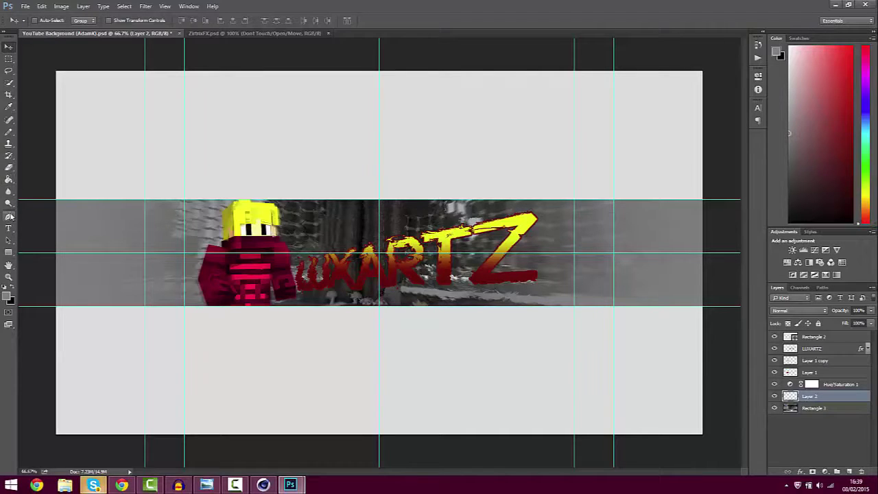
pyautogui.click(5, 134)
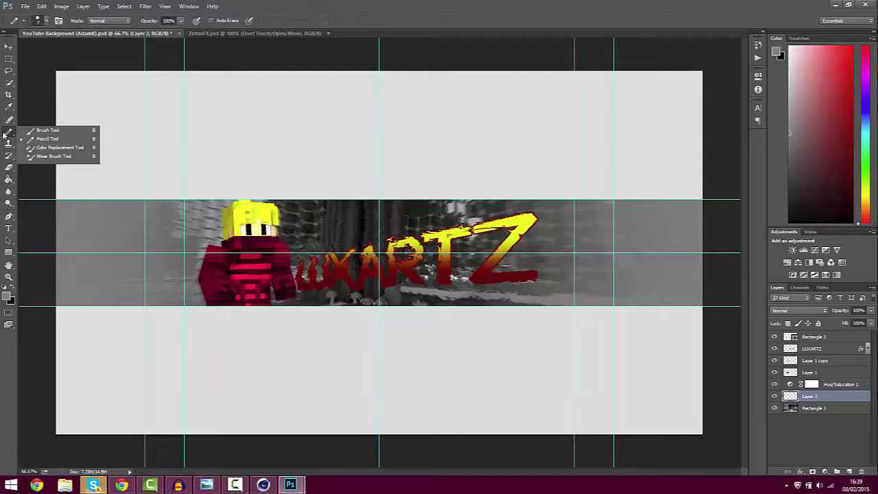
pyautogui.click(40, 129)
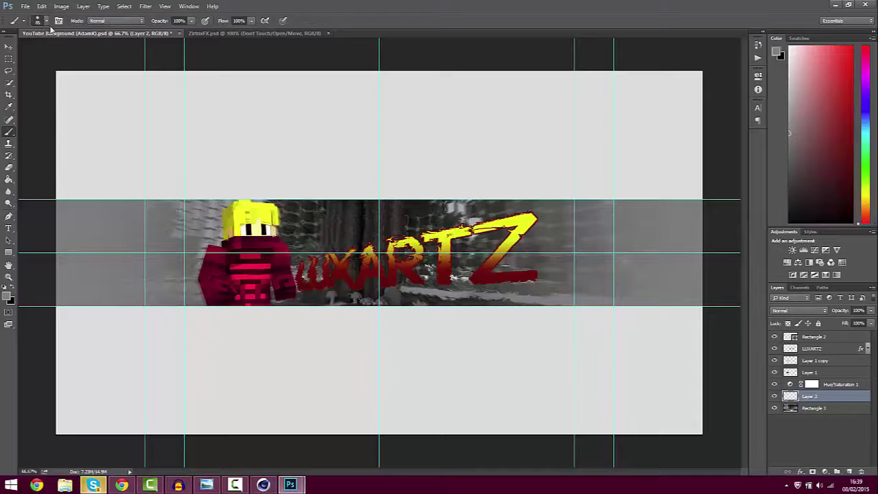
pyautogui.click(45, 20)
pyautogui.click(96, 38)
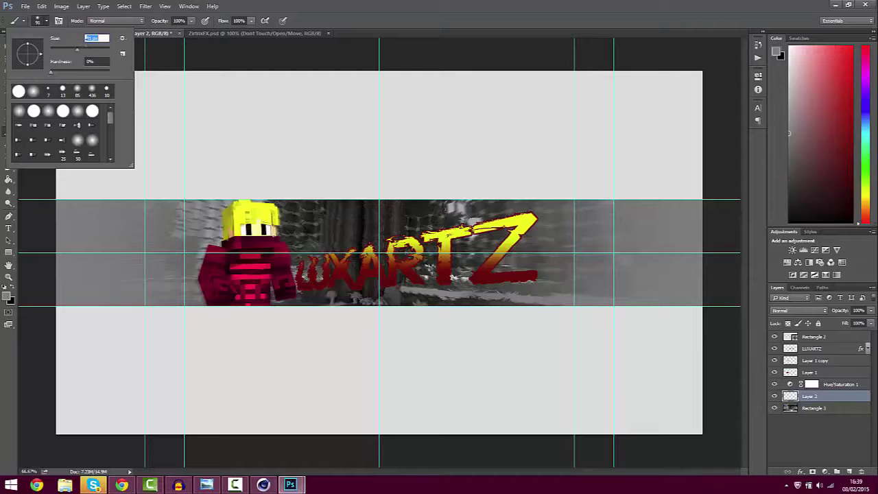
pyautogui.write('100')
pyautogui.click(46, 24)
pyautogui.click(47, 22)
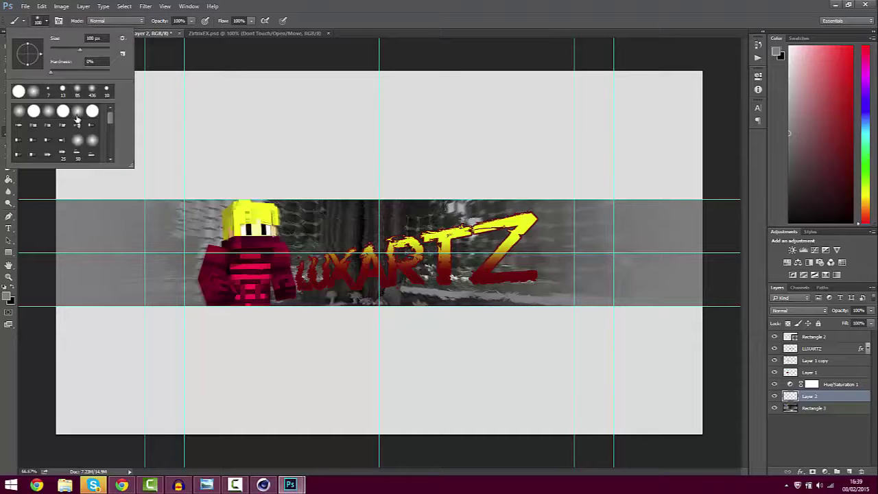
pyautogui.click(34, 112)
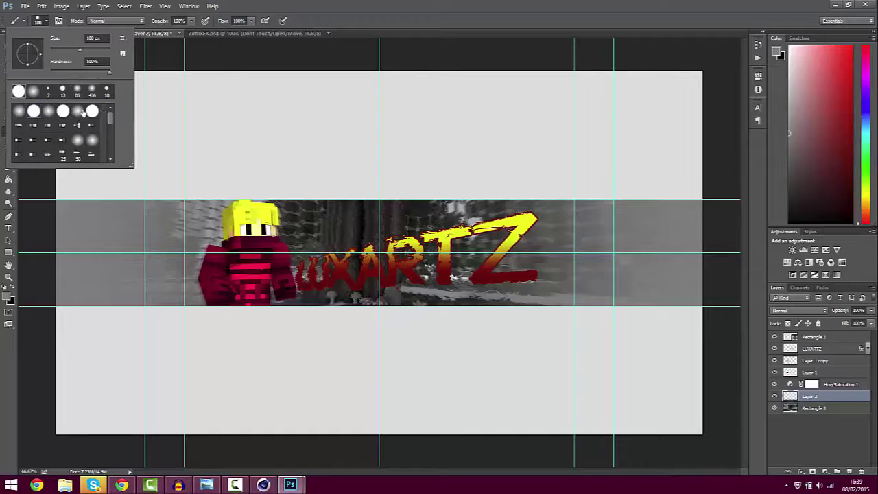
pyautogui.click(340, 26)
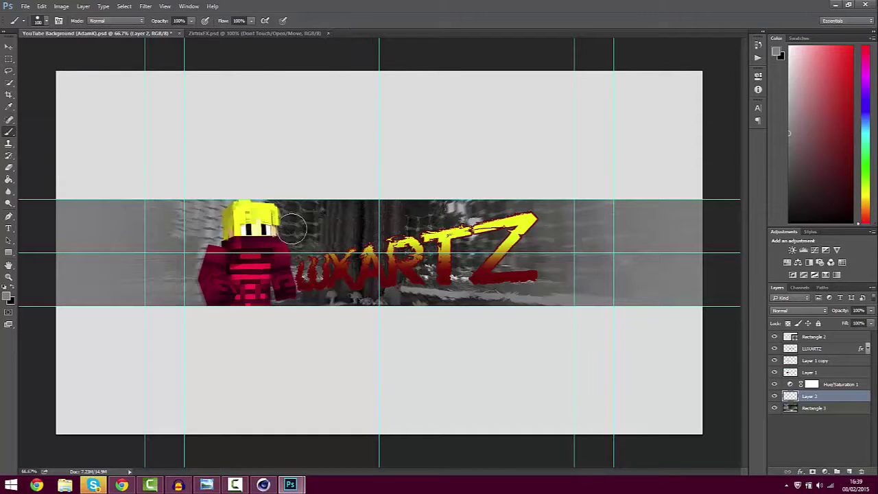
# Paint soft grey strokes along the banner's bottom and the character's right side
pyautogui.moveTo(186, 296)
pyautogui.mouseDown()
pyautogui.moveTo(266, 290)
pyautogui.moveTo(590, 294)
pyautogui.mouseUp()
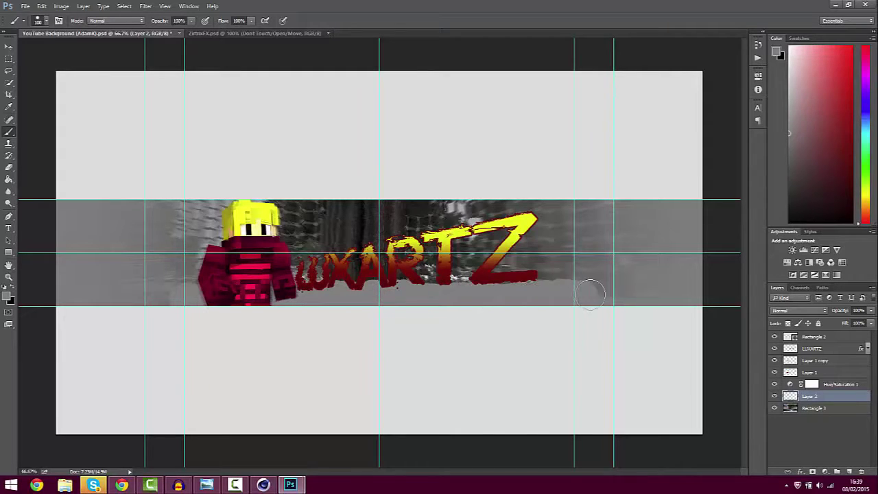
pyautogui.hotkey('ctrl', 'z')
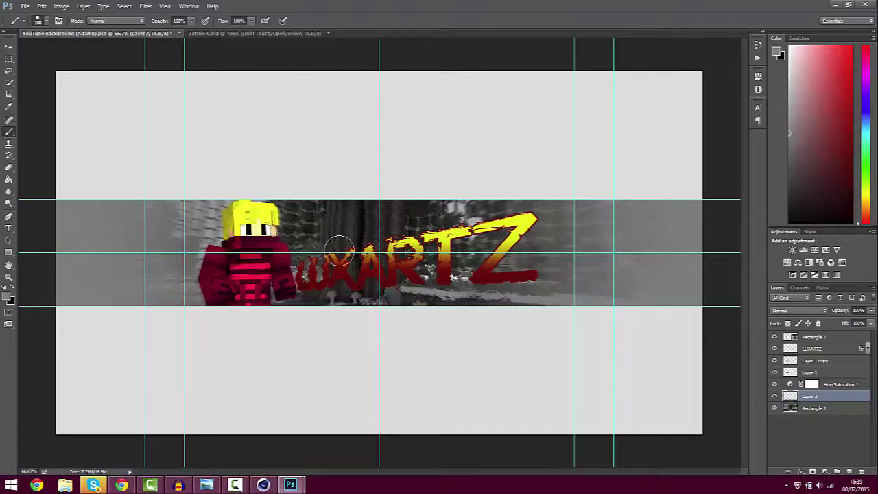
pyautogui.click(46, 21)
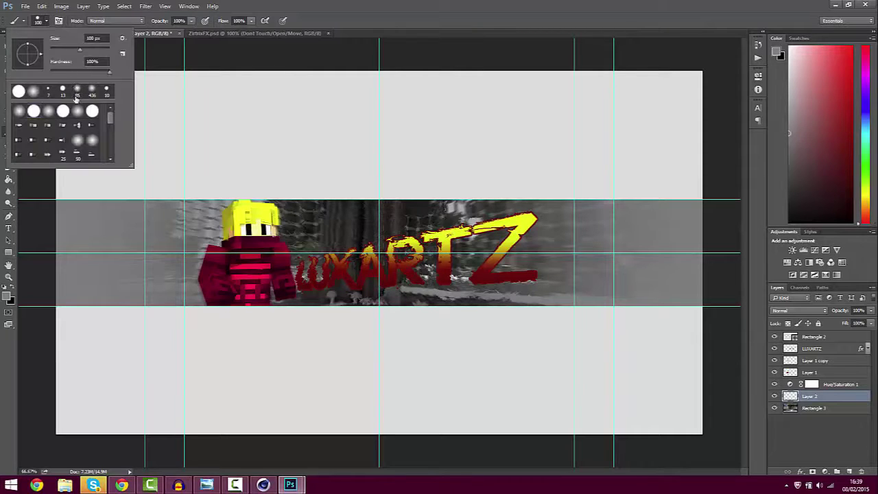
pyautogui.click(78, 110)
pyautogui.moveTo(199, 296); pyautogui.dragTo(569, 299)
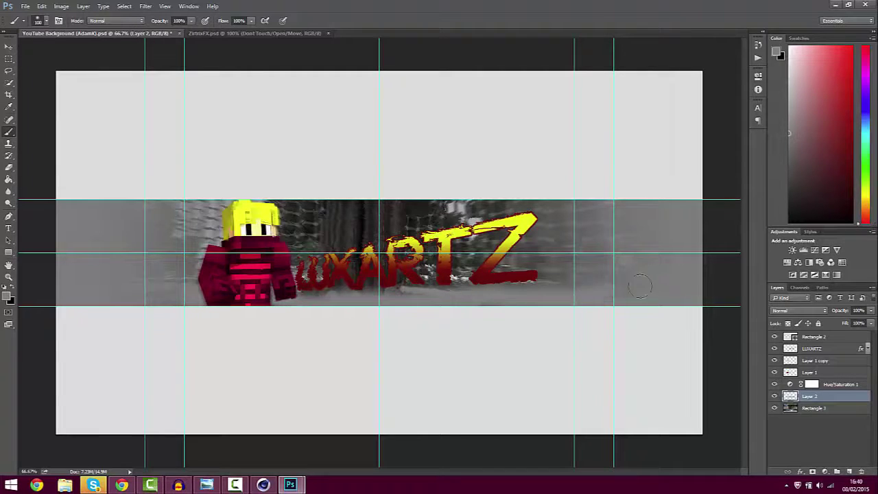
pyautogui.moveTo(276, 291)
pyautogui.mouseDown()
pyautogui.moveTo(300, 289)
pyautogui.moveTo(286, 271)
pyautogui.moveTo(305, 260)
pyautogui.moveTo(283, 245)
pyautogui.moveTo(266, 196)
pyautogui.moveTo(214, 209)
pyautogui.moveTo(192, 293)
pyautogui.mouseUp()
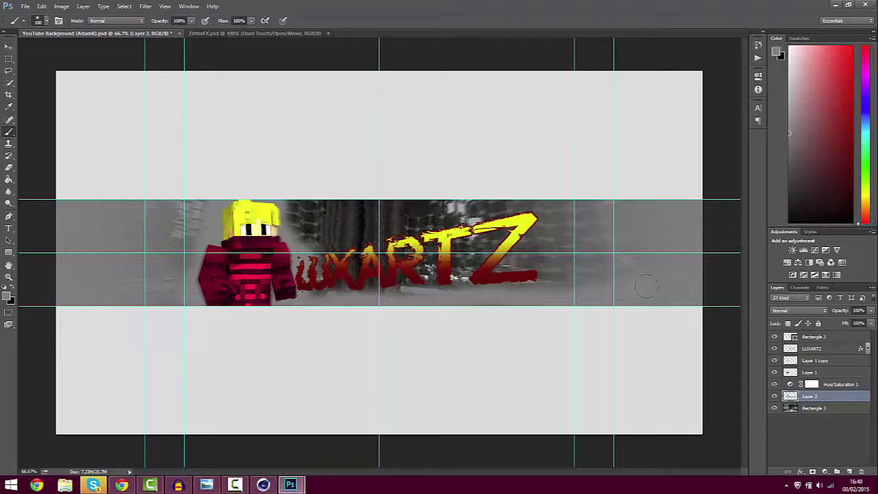
# Lower Layer 2's opacity to 66%
pyautogui.click(871, 310)
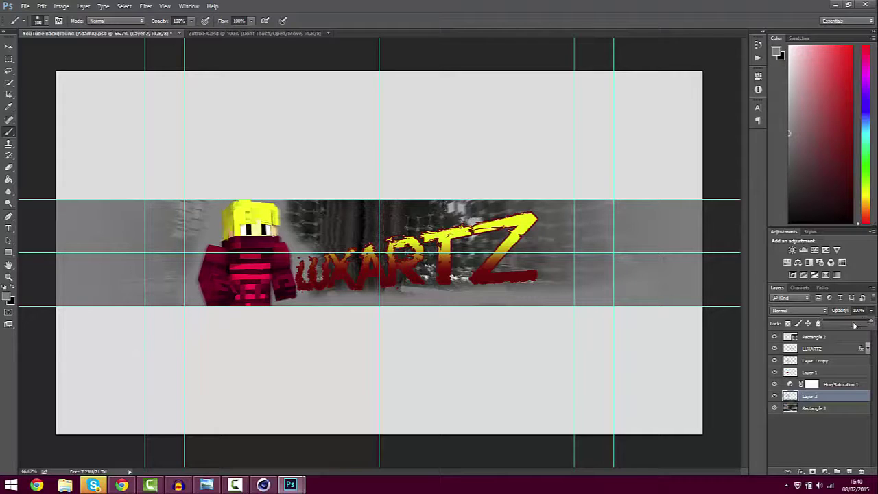
pyautogui.click(852, 324)
pyautogui.moveTo(854, 323); pyautogui.dragTo(856, 324)
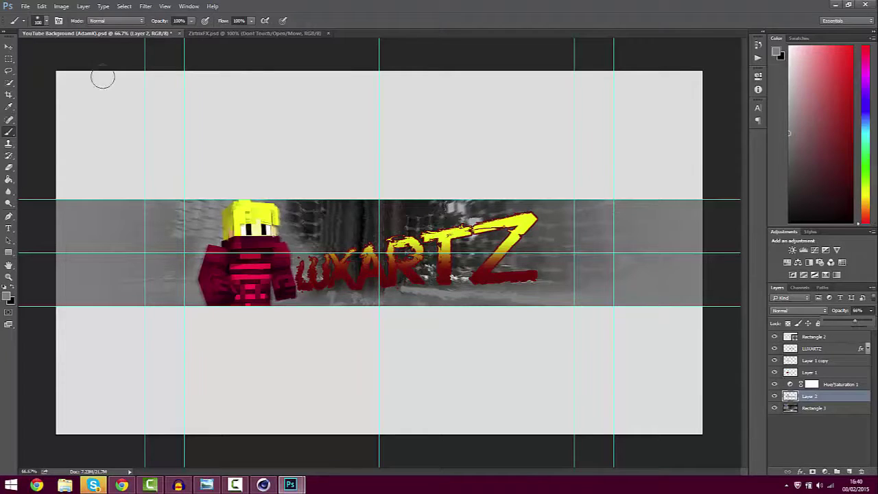
pyautogui.click(9, 46)
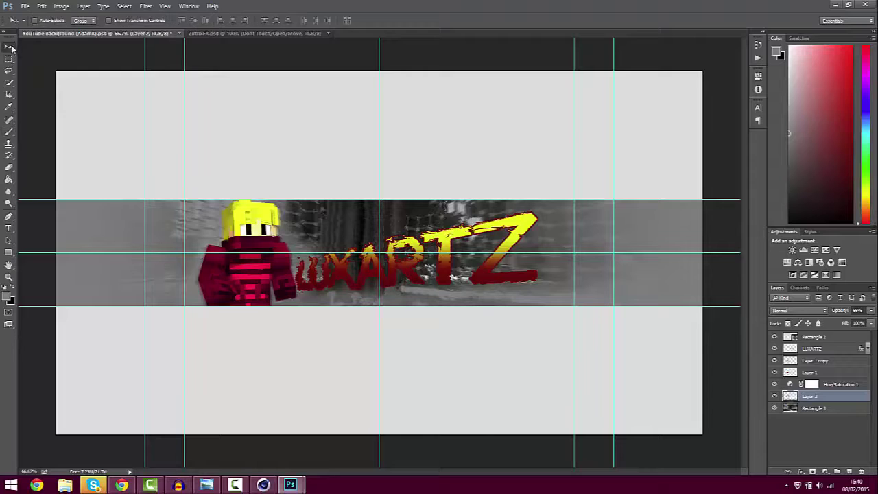
# Float ZirtrixFX.psd and drag its Grunge and CC's groups onto the banner canvas
pyautogui.click(226, 33)
pyautogui.moveTo(226, 42); pyautogui.dragTo(238, 237)
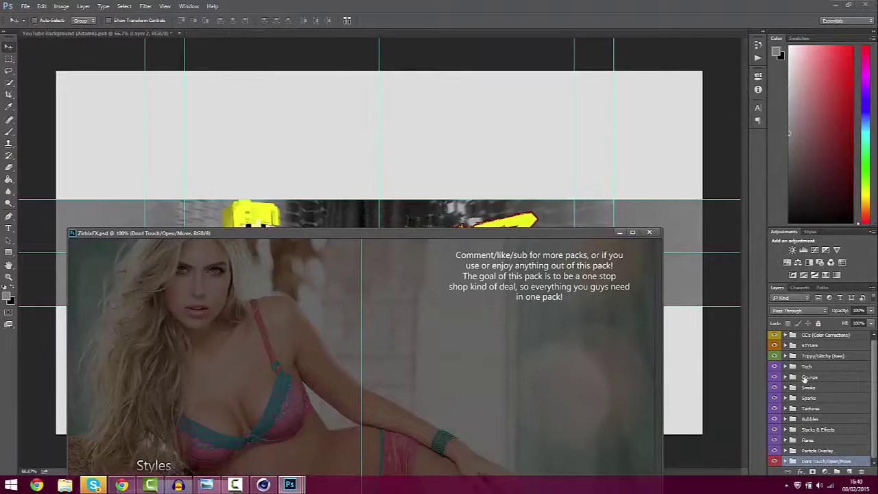
pyautogui.moveTo(843, 380); pyautogui.dragTo(504, 191)
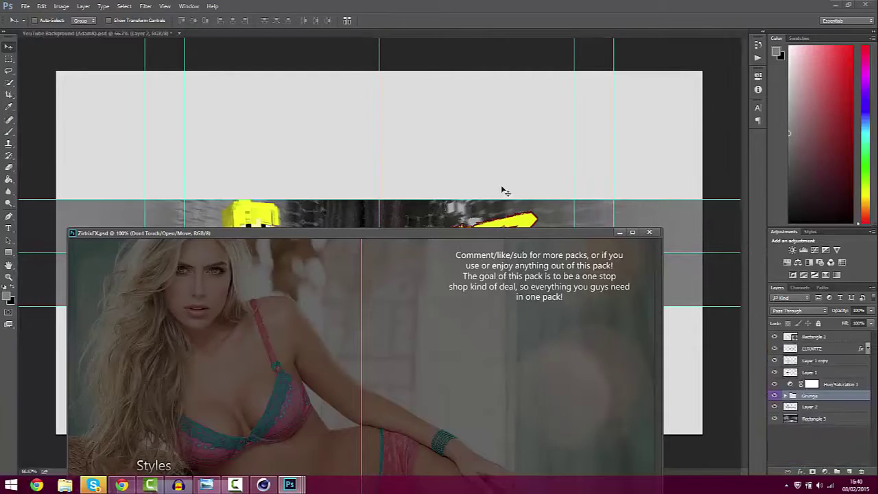
pyautogui.click(601, 263)
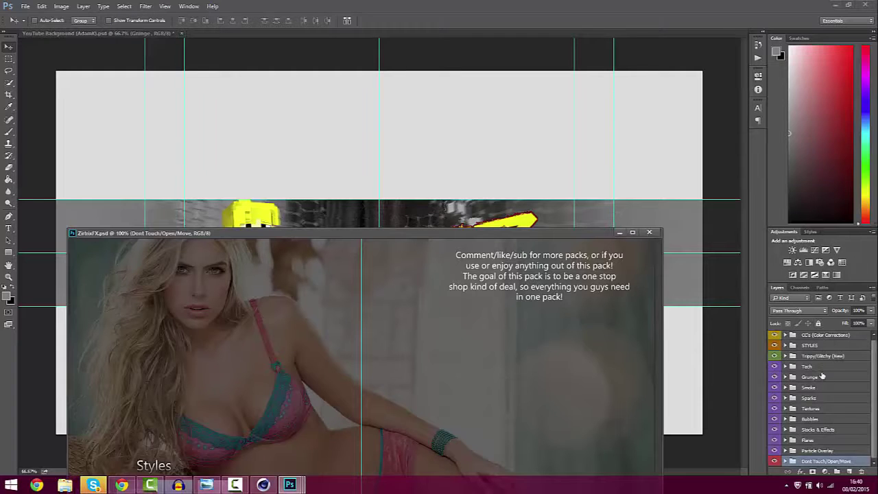
pyautogui.scroll(1, 813, 336)
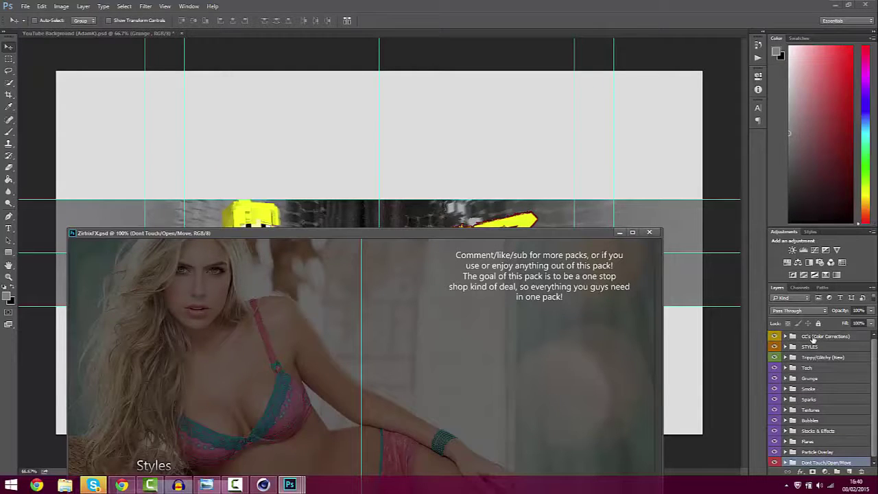
pyautogui.moveTo(814, 336); pyautogui.dragTo(624, 240)
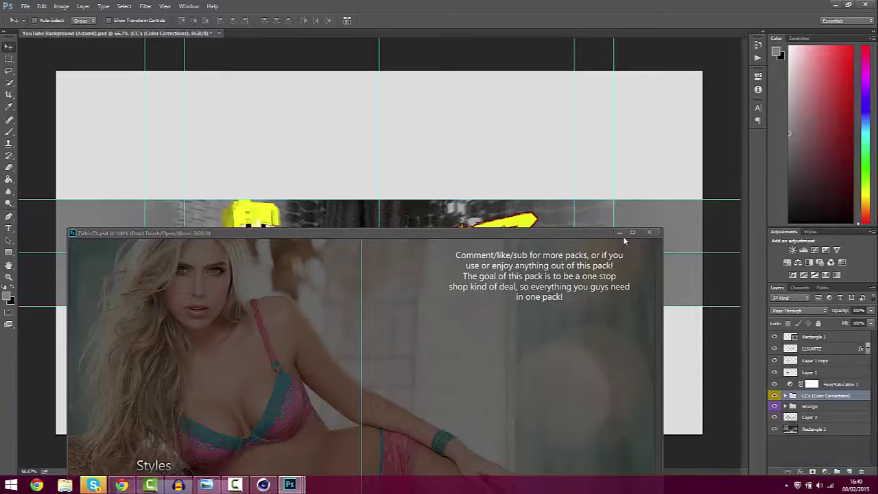
# Move the Grunge group beneath Rectangle 2 and make Grunge texture 4 visible
pyautogui.click(620, 232)
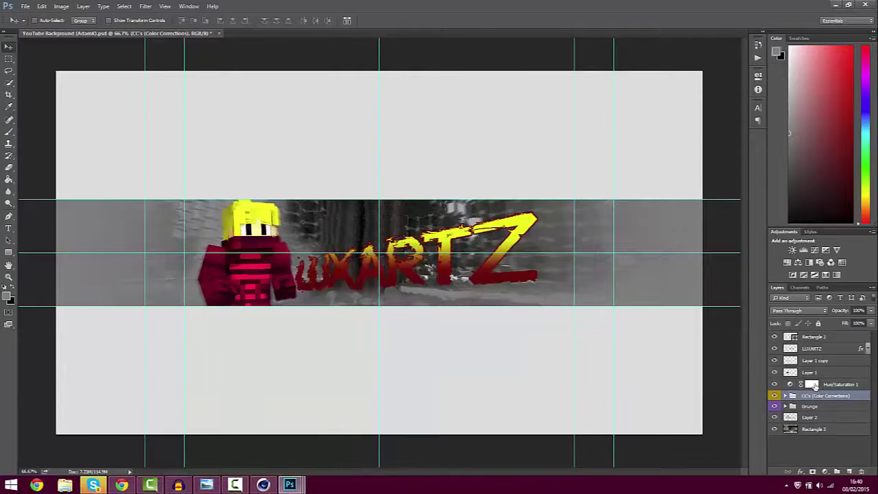
pyautogui.moveTo(794, 397); pyautogui.dragTo(810, 343)
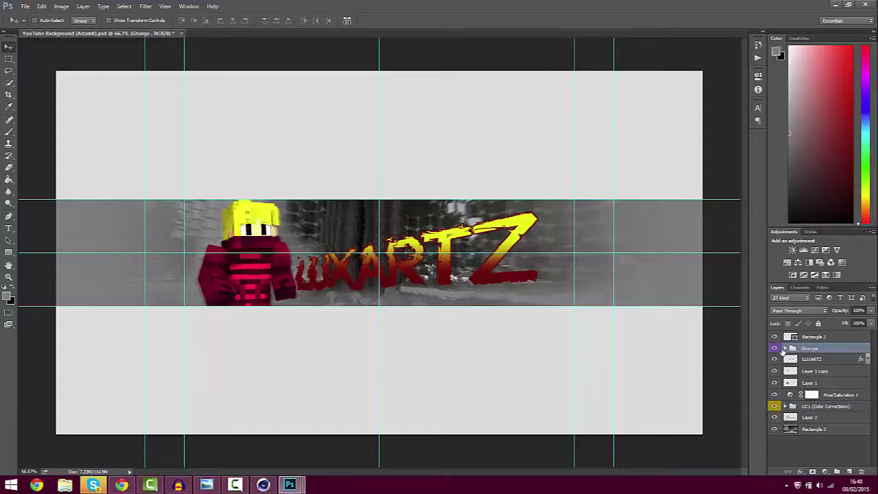
pyautogui.click(785, 348)
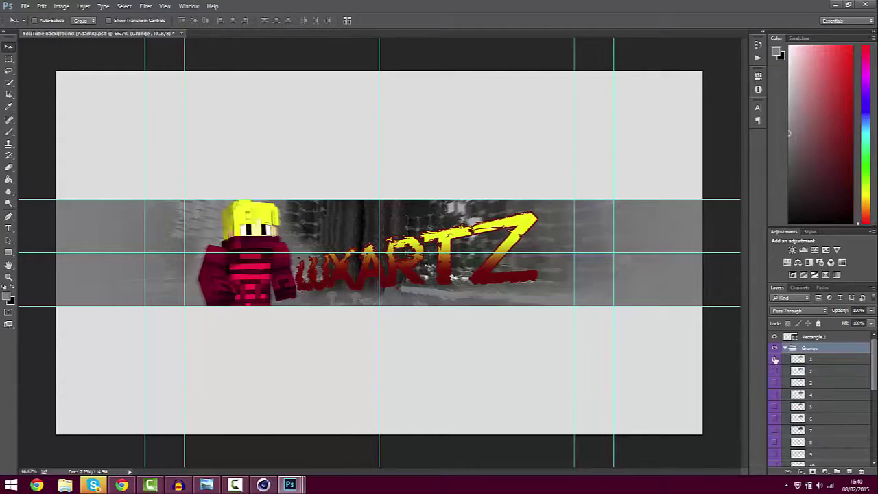
pyautogui.click(776, 395)
pyautogui.click(799, 396)
# Stretch Grunge texture 4 to cover the whole banner
pyautogui.moveTo(579, 253); pyautogui.dragTo(230, 333)
pyautogui.hotkey('ctrl', 't')
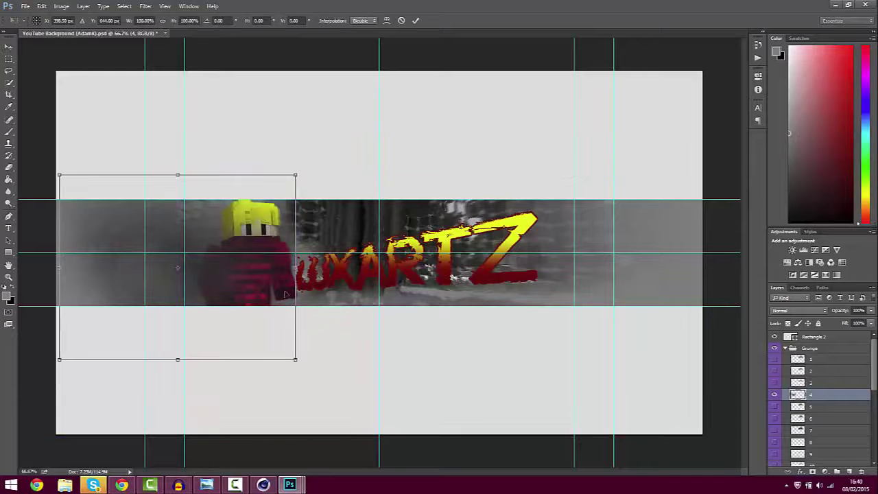
pyautogui.moveTo(395, 163); pyautogui.dragTo(815, 142)
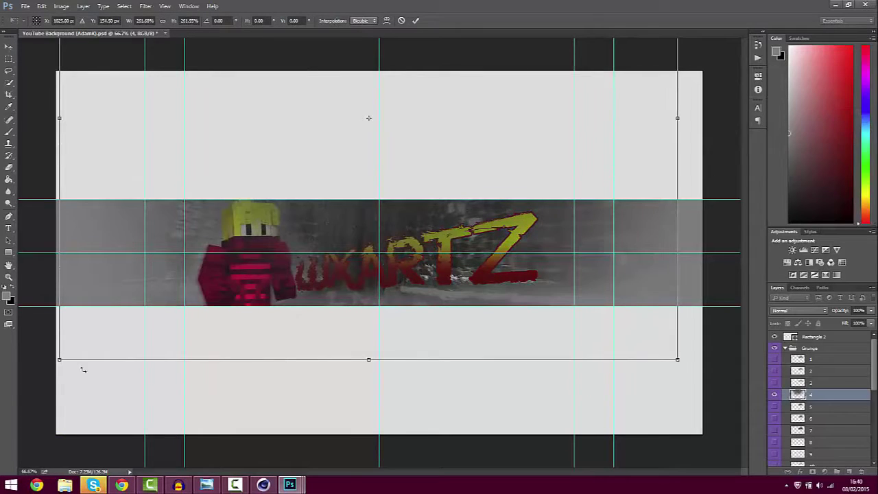
pyautogui.moveTo(59, 359); pyautogui.dragTo(46, 369)
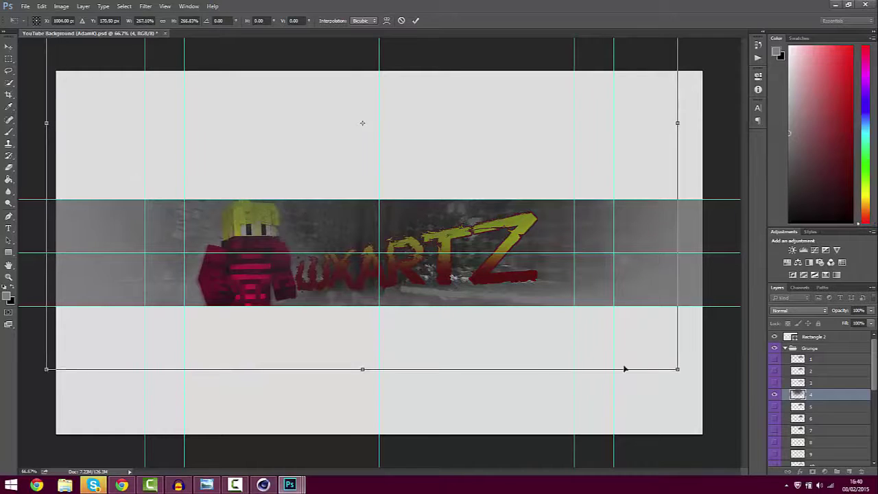
pyautogui.moveTo(757, 379); pyautogui.dragTo(761, 392)
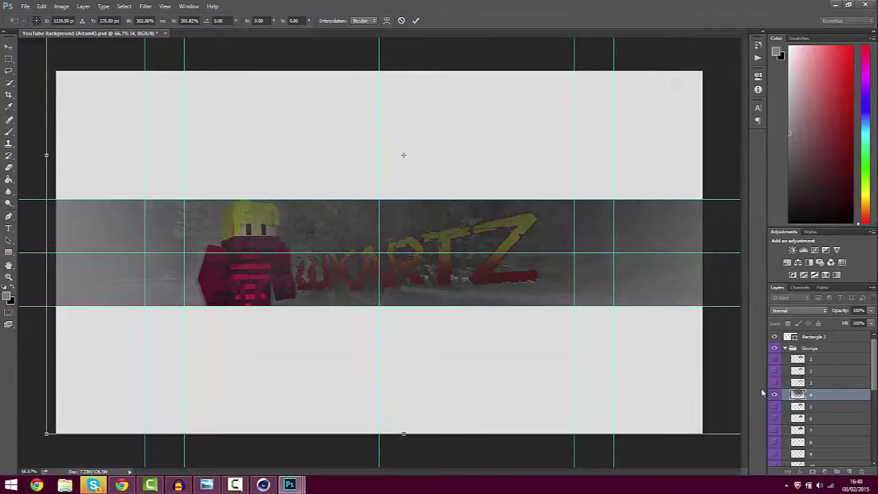
pyautogui.press('Return')
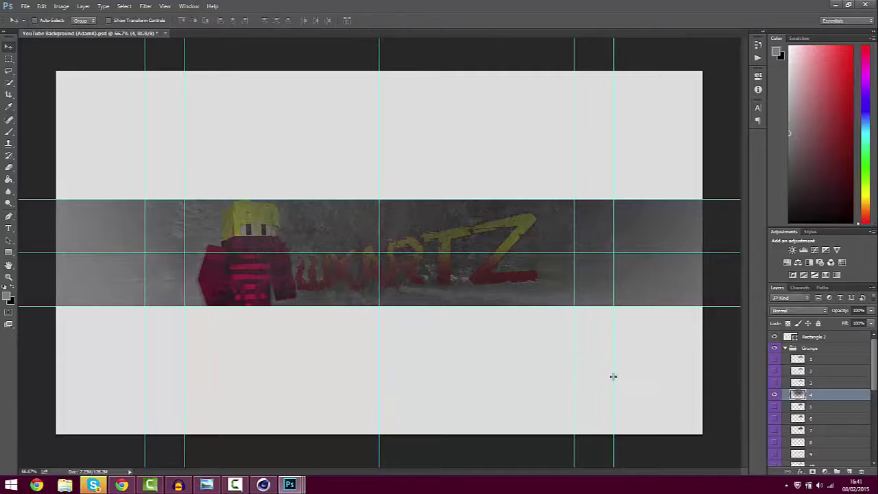
# Set the grunge texture to 20% opacity and collapse the Grunge group
pyautogui.click(870, 310)
pyautogui.moveTo(866, 323); pyautogui.dragTo(831, 322)
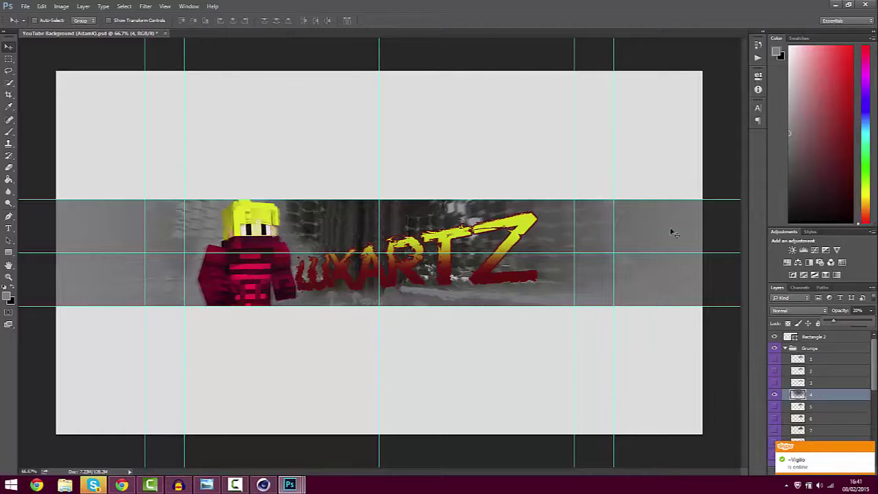
pyautogui.click(871, 313)
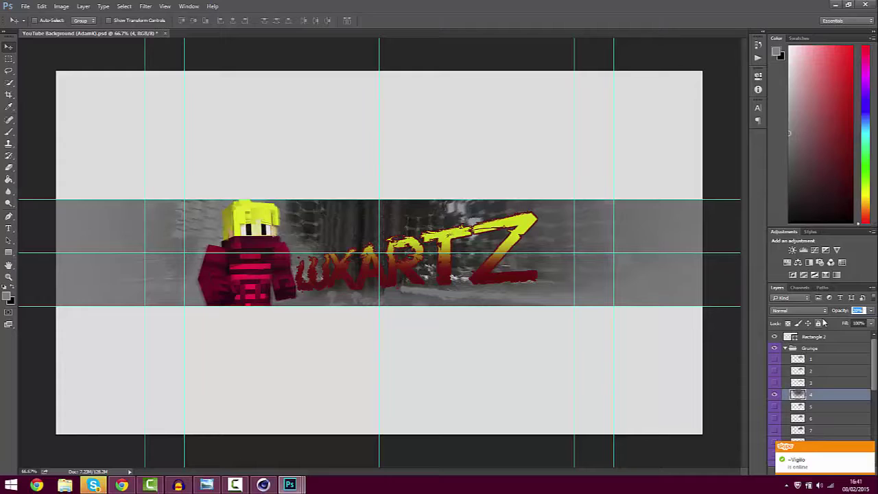
pyautogui.click(784, 351)
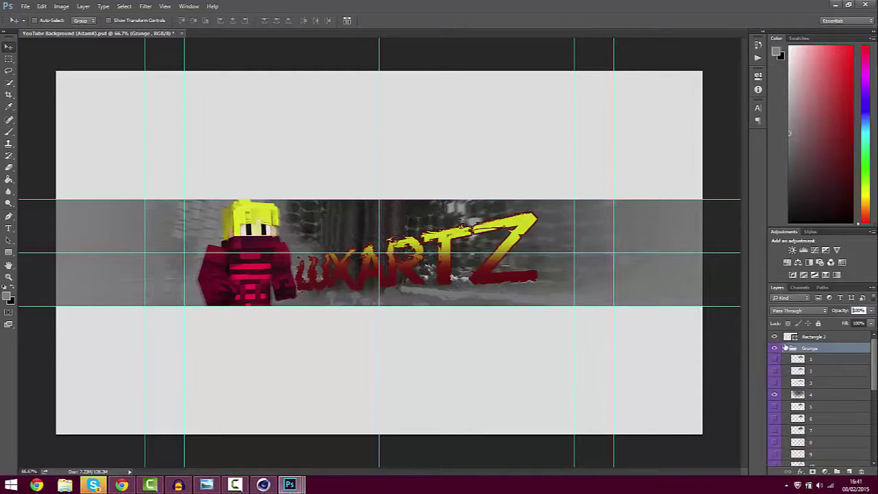
pyautogui.click(785, 348)
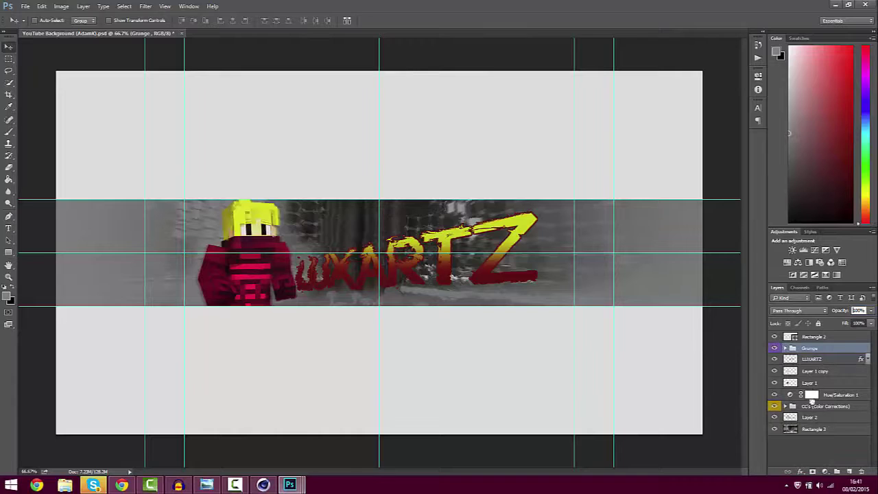
# Move the CC's group above the Grunge group and enable its Dark Style CC grade
pyautogui.moveTo(809, 349); pyautogui.dragTo(790, 349)
pyautogui.click(787, 349)
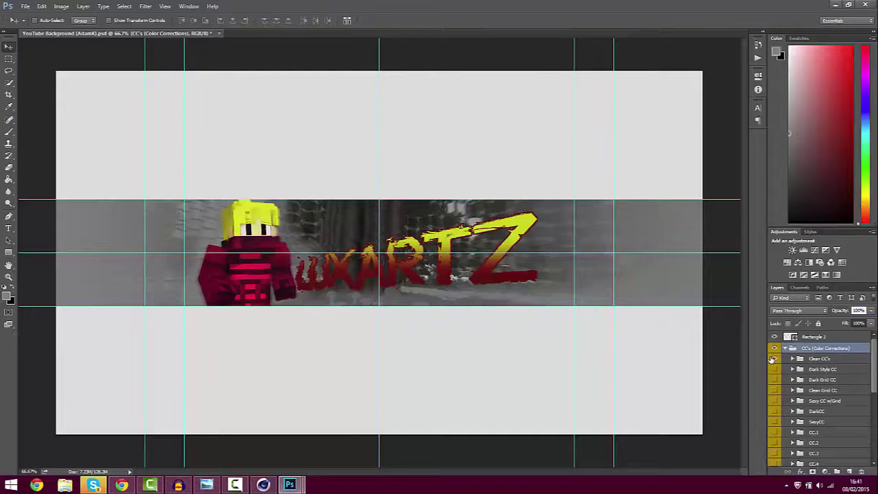
pyautogui.click(773, 358)
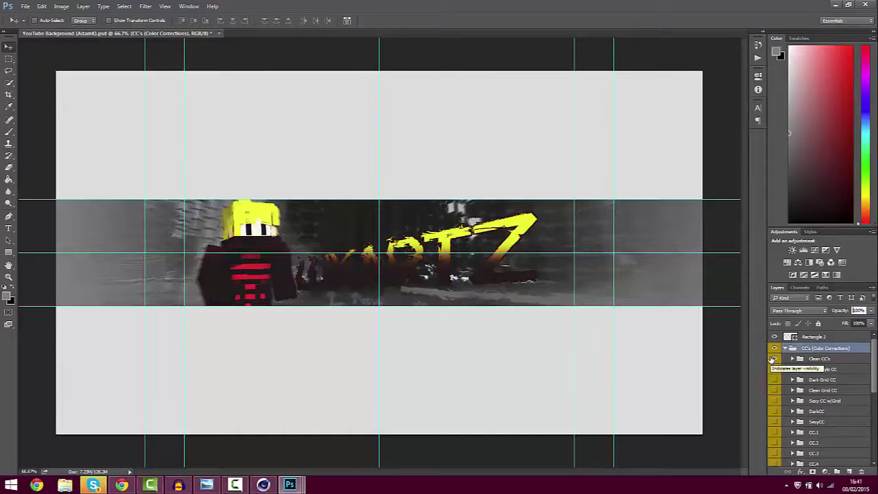
pyautogui.click(771, 365)
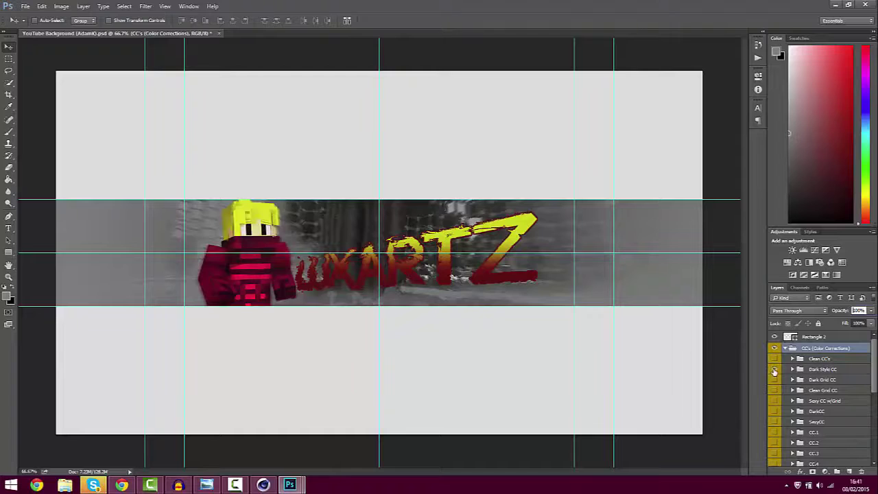
pyautogui.click(773, 370)
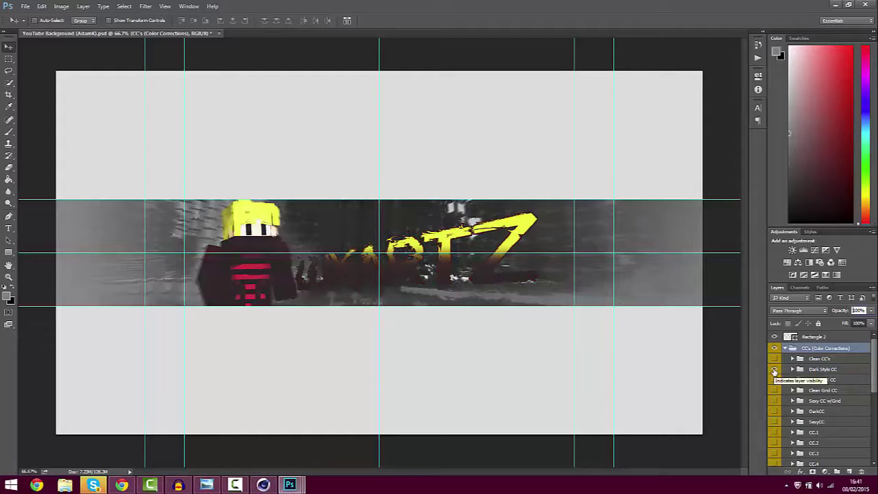
# Lower the CC's group opacity to 75%
pyautogui.click(866, 310)
pyautogui.moveTo(853, 323); pyautogui.dragTo(849, 323)
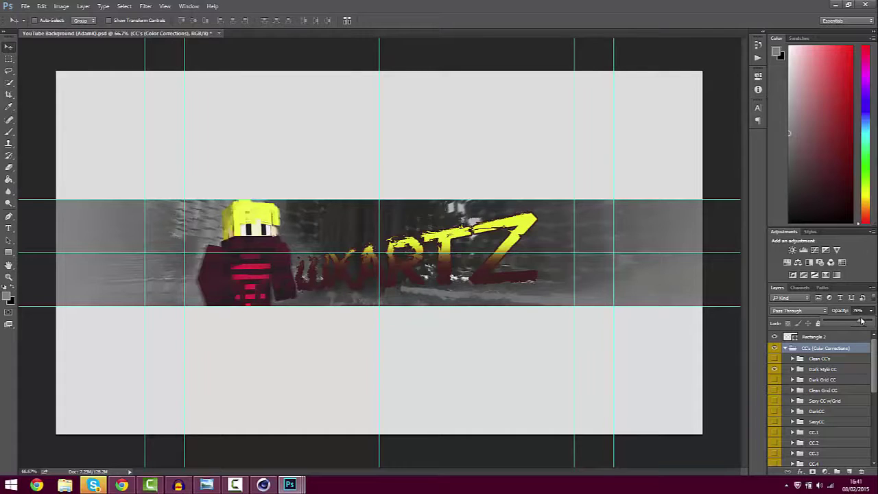
pyautogui.click(871, 313)
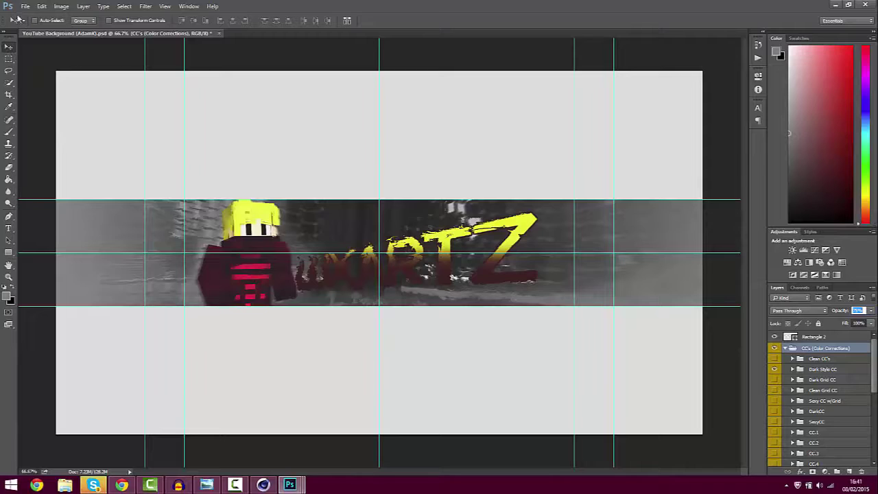
pyautogui.click(8, 251)
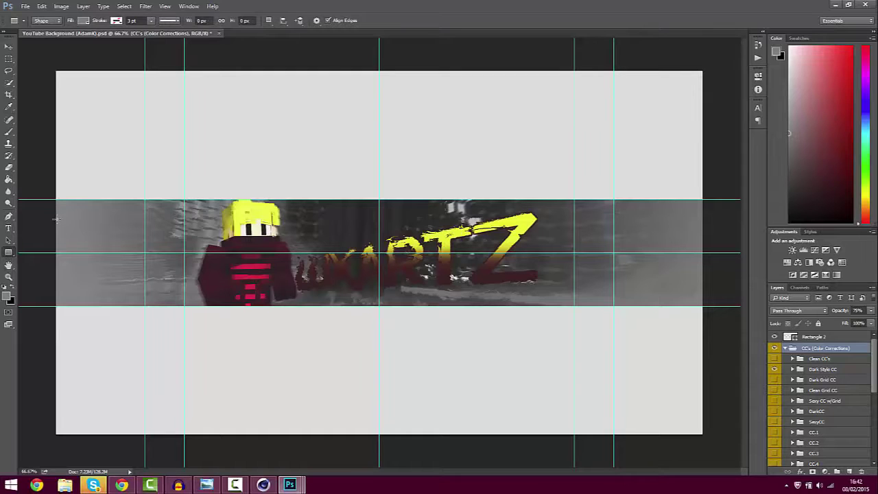
# Draw a thin rectangle strip across the banner and move it out of the colour-correction group
pyautogui.moveTo(55, 218); pyautogui.dragTo(728, 225)
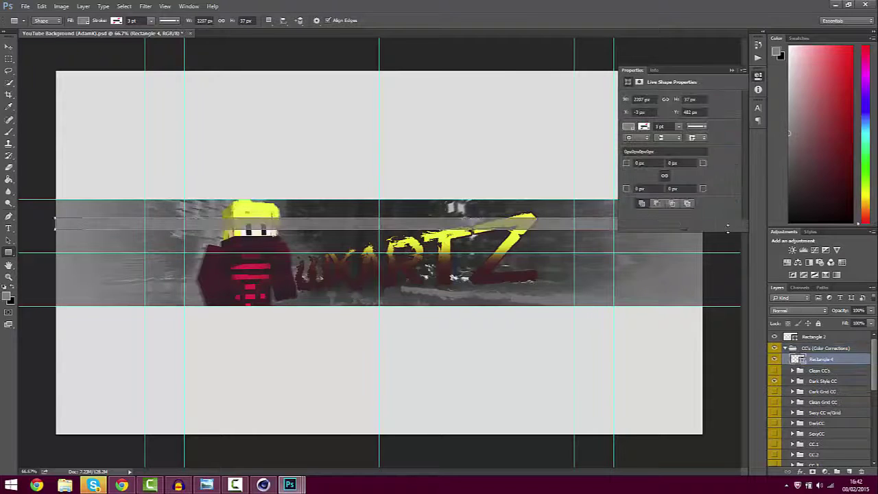
pyautogui.click(731, 70)
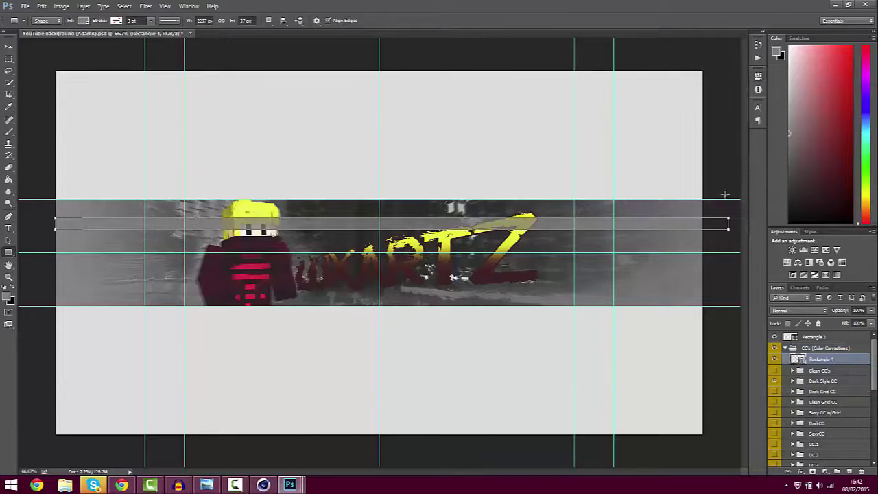
pyautogui.moveTo(800, 359); pyautogui.dragTo(826, 435)
pyautogui.click(786, 360)
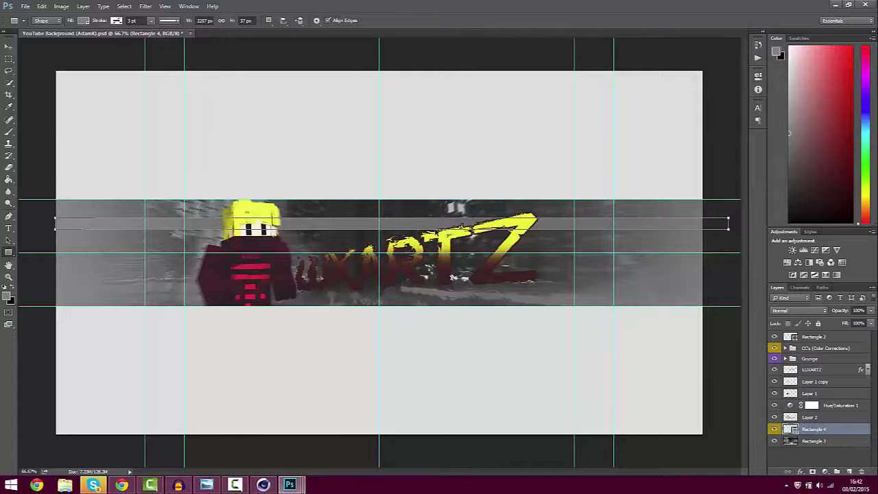
# Duplicate the strip, nudge the copy lower, and merge both into one Rectangle 4 copy layer
pyautogui.hotkey('ctrl', 'j')
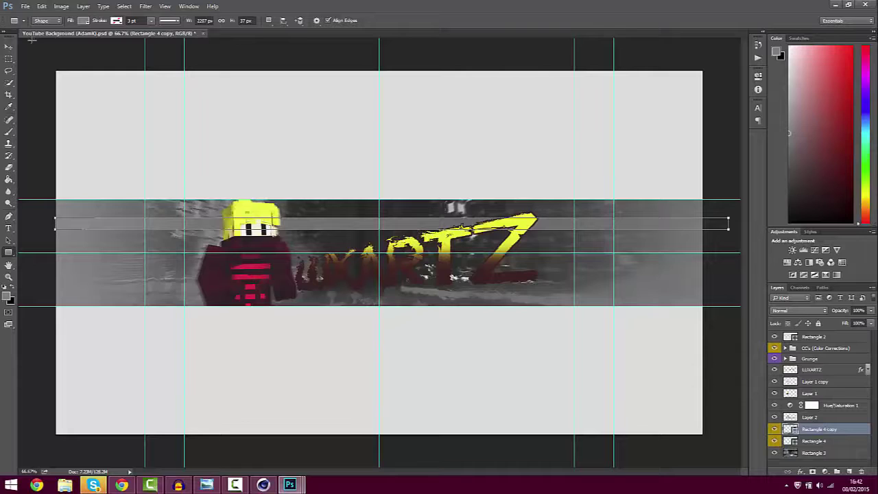
pyautogui.click(9, 48)
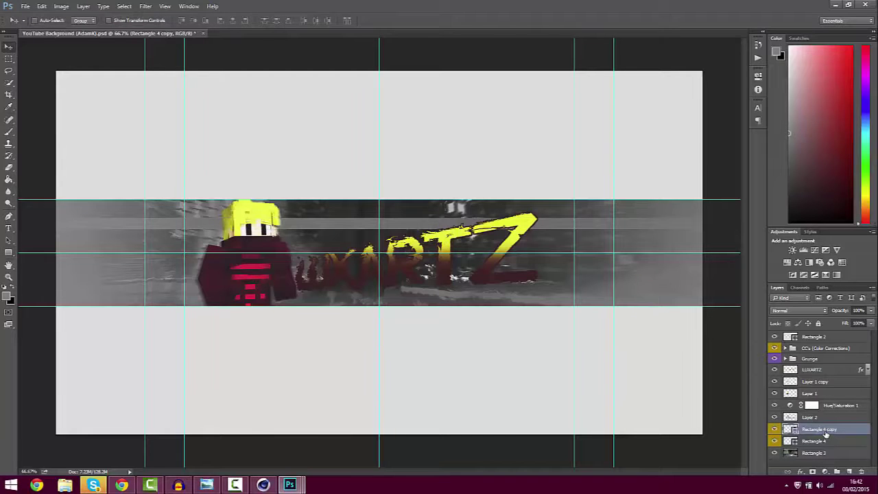
pyautogui.press('Down')
pyautogui.press('Down')
pyautogui.press('Down')
pyautogui.press('Down')
pyautogui.press('Down')
pyautogui.press('Down')
pyautogui.press('Down')
pyautogui.press('Down')
pyautogui.press('Down')
pyautogui.press('Down')
pyautogui.press('Down')
pyautogui.press('Down')
pyautogui.press('Down')
pyautogui.press('Down')
pyautogui.press('Down')
pyautogui.press('Down')
pyautogui.press('Down')
pyautogui.press('Down')
pyautogui.press('Down')
pyautogui.press('Down')
pyautogui.press('Down')
pyautogui.press('Down')
pyautogui.press('Down')
pyautogui.press('Down')
pyautogui.press('Down')
pyautogui.press('Down')
pyautogui.press('Down')
pyautogui.press('Down')
pyautogui.press('Down')
pyautogui.press('Down')
pyautogui.press('Down')
pyautogui.press('Down')
pyautogui.press('Down')
pyautogui.press('Down')
pyautogui.press('Down')
pyautogui.press('Down')
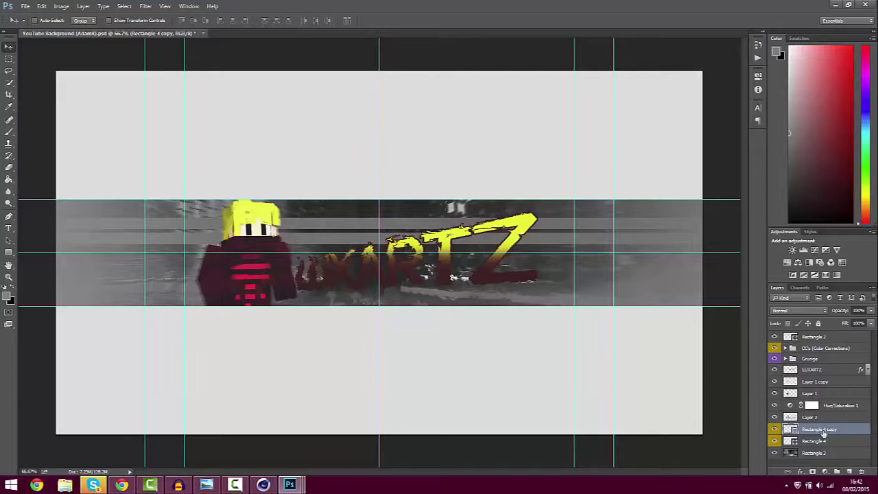
pyautogui.keyDown('ctrl'); pyautogui.click(830, 446); pyautogui.keyUp('ctrl')
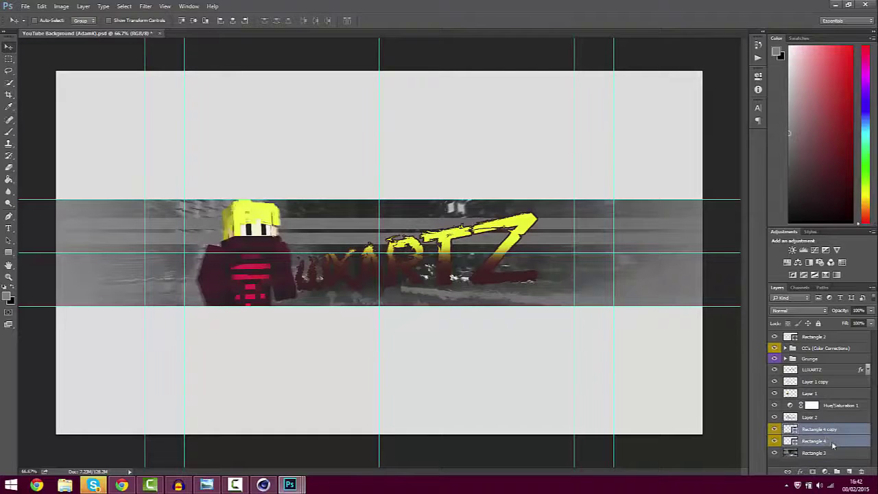
pyautogui.rightClick(830, 446)
pyautogui.click(816, 349)
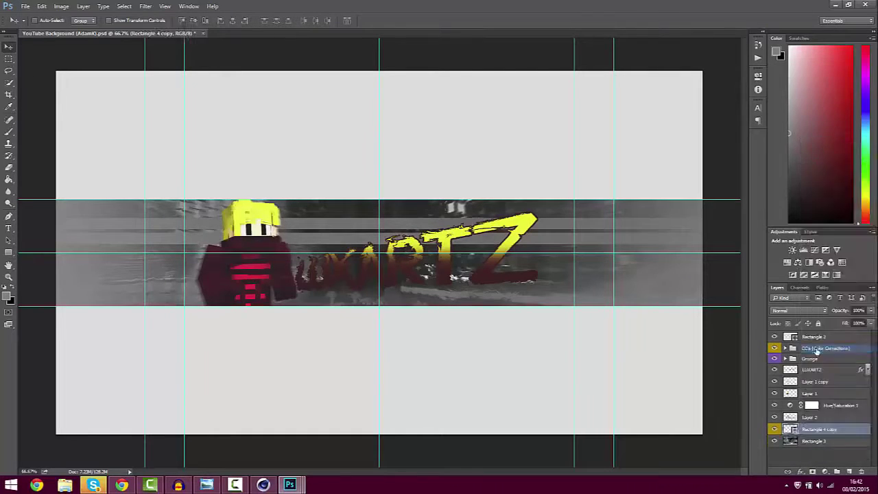
pyautogui.rightClick(826, 429)
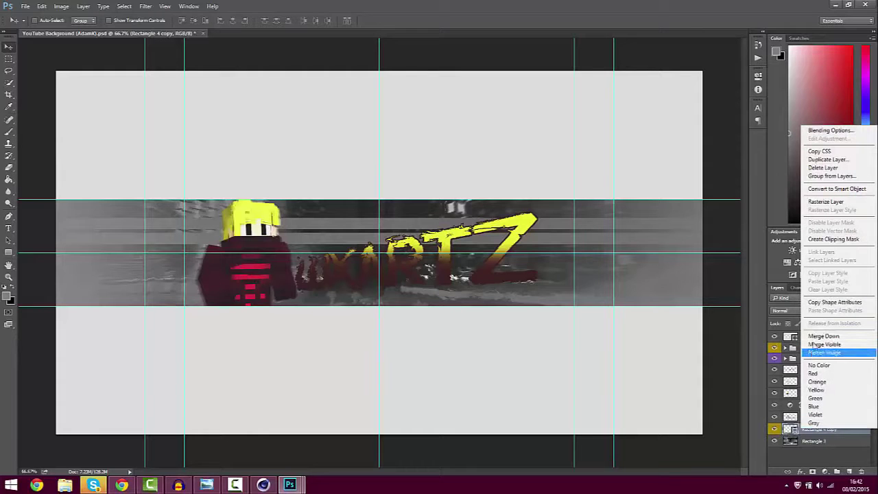
# Rasterize the strips and apply Displace using Displace Effect.psd as the map
pyautogui.click(794, 430)
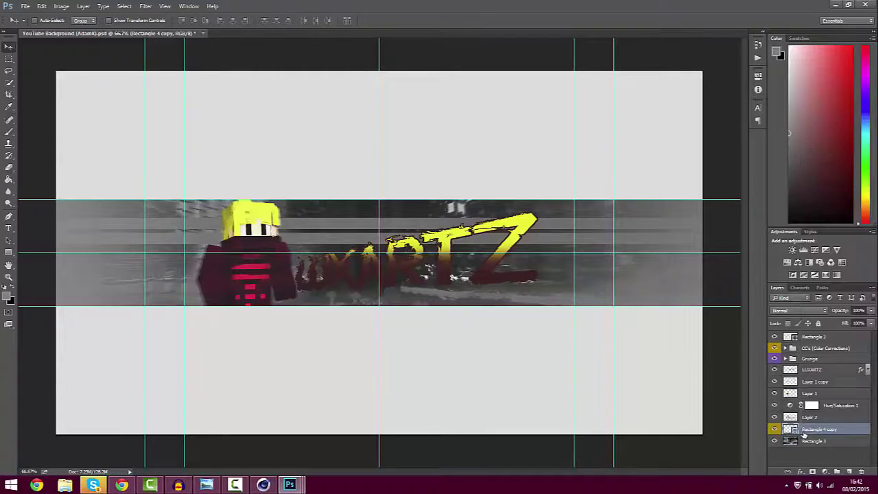
pyautogui.click(145, 6)
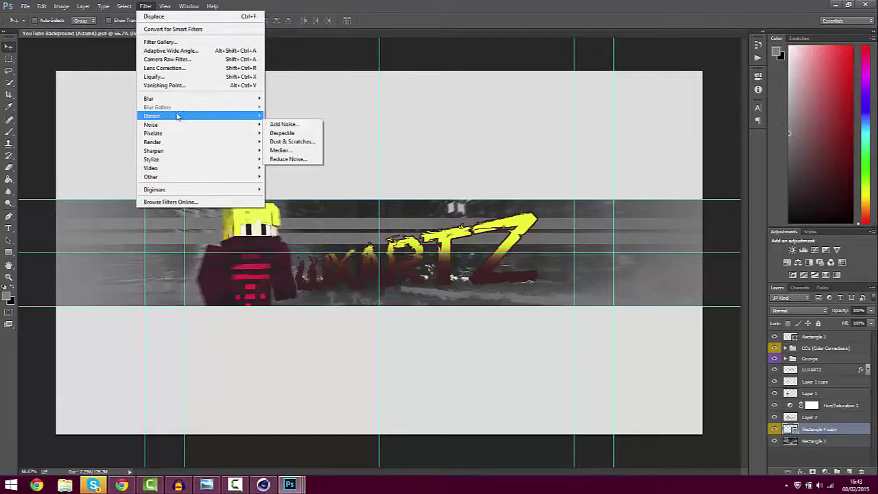
pyautogui.moveTo(234, 117)
pyautogui.click(284, 114)
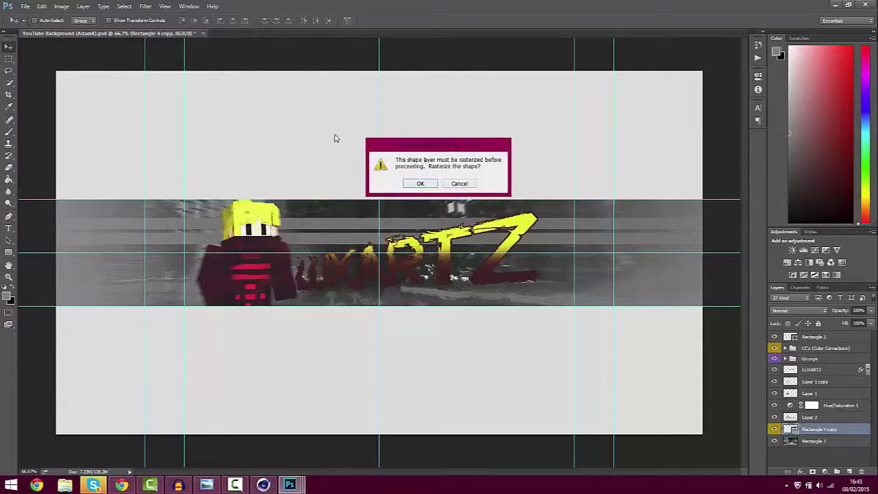
pyautogui.click(420, 183)
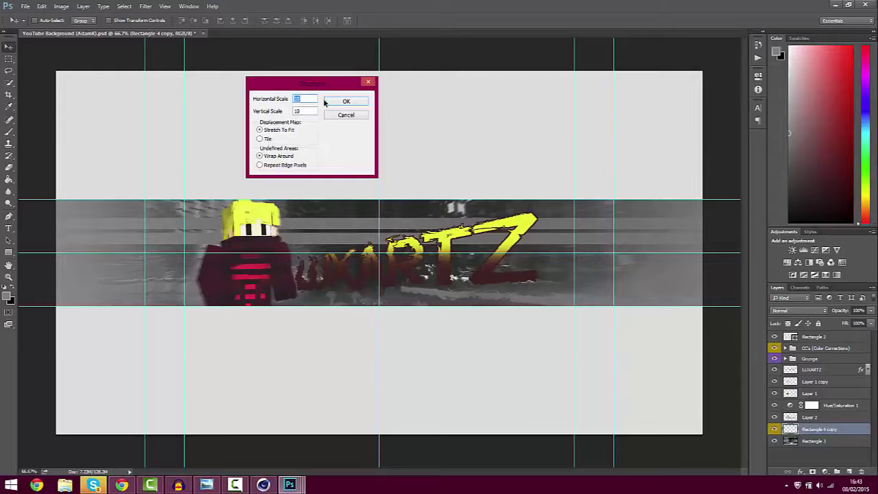
pyautogui.click(350, 102)
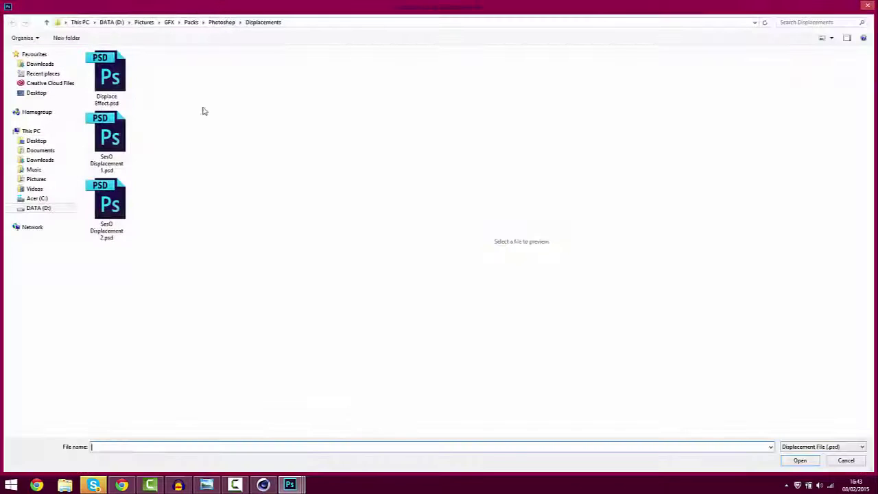
pyautogui.doubleClick(115, 91)
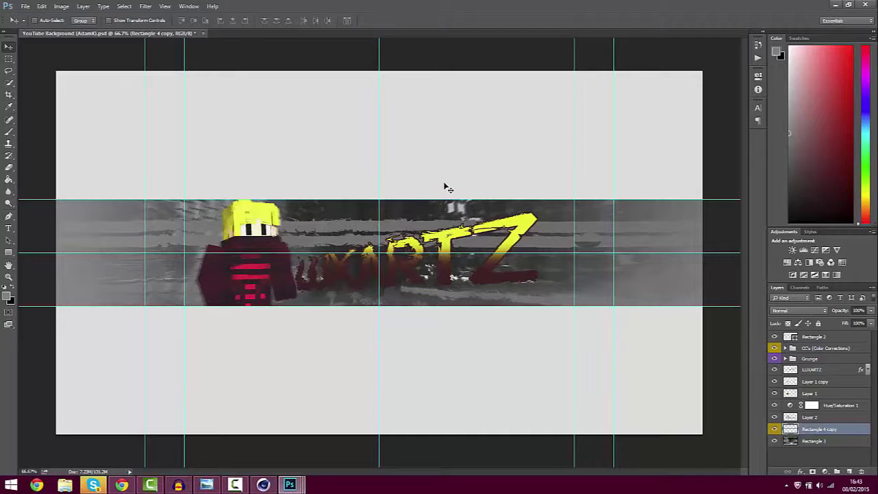
# Rotate the strips about -9.6°, enlarge them to 103%, and shift them lower
pyautogui.hotkey('ctrl', 't')
pyautogui.moveTo(386, 180)
pyautogui.mouseDown()
pyautogui.moveTo(370, 180)
pyautogui.moveTo(382, 185)
pyautogui.mouseUp()
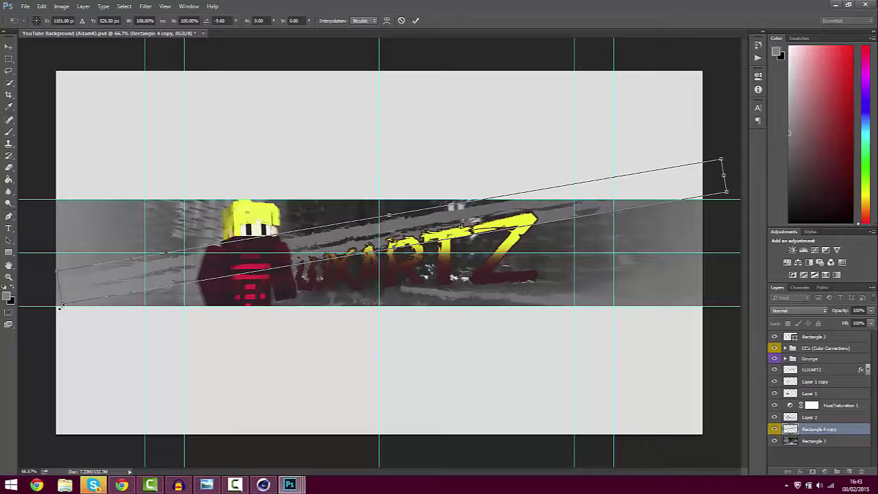
pyautogui.moveTo(56, 309); pyautogui.dragTo(38, 317)
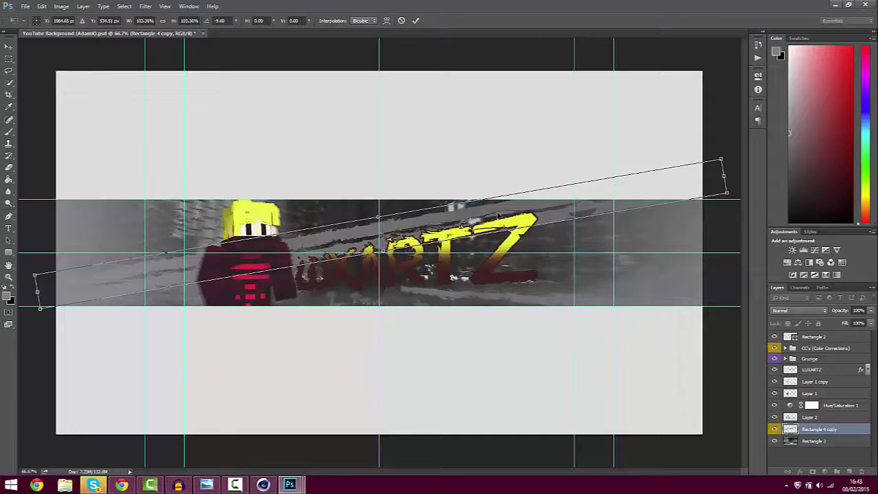
pyautogui.moveTo(493, 217); pyautogui.dragTo(495, 231)
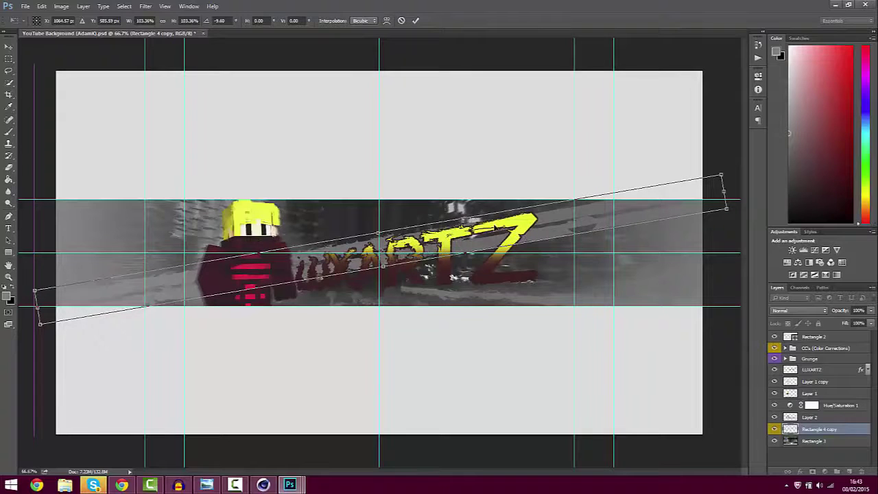
pyautogui.press('Return')
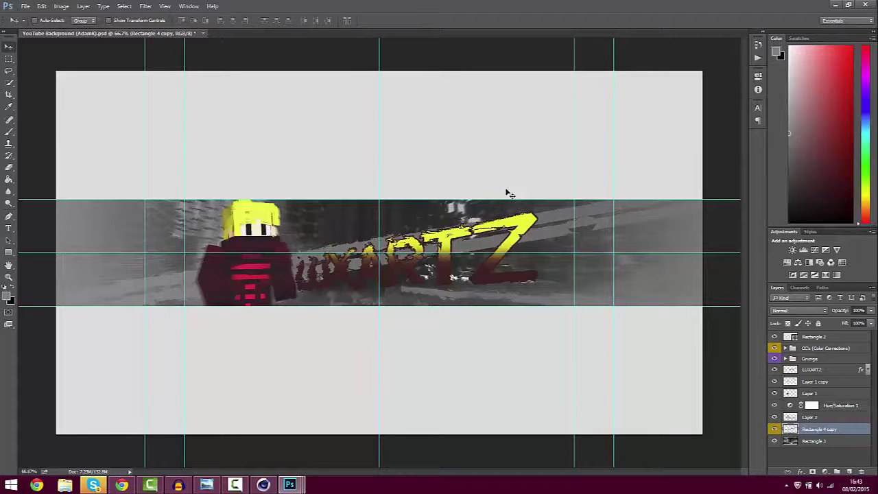